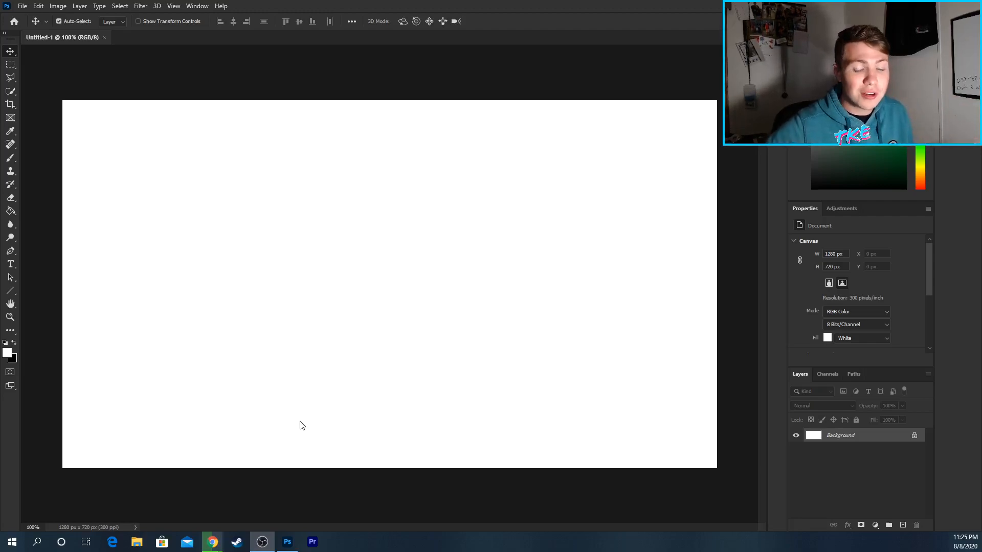
Switch to the blank Chrome window and search Google Images for "dejounte murray"
mouse_move(213, 542)
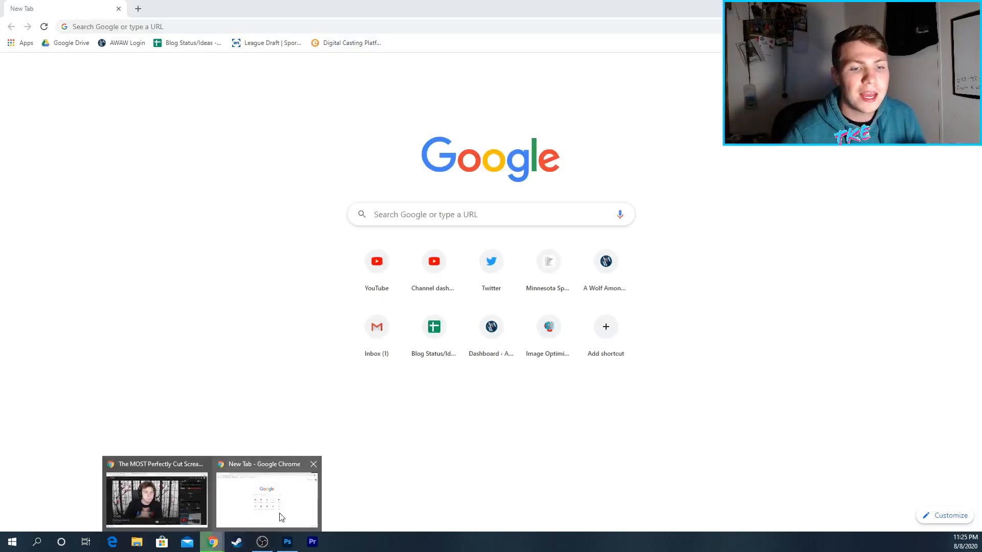
click(278, 516)
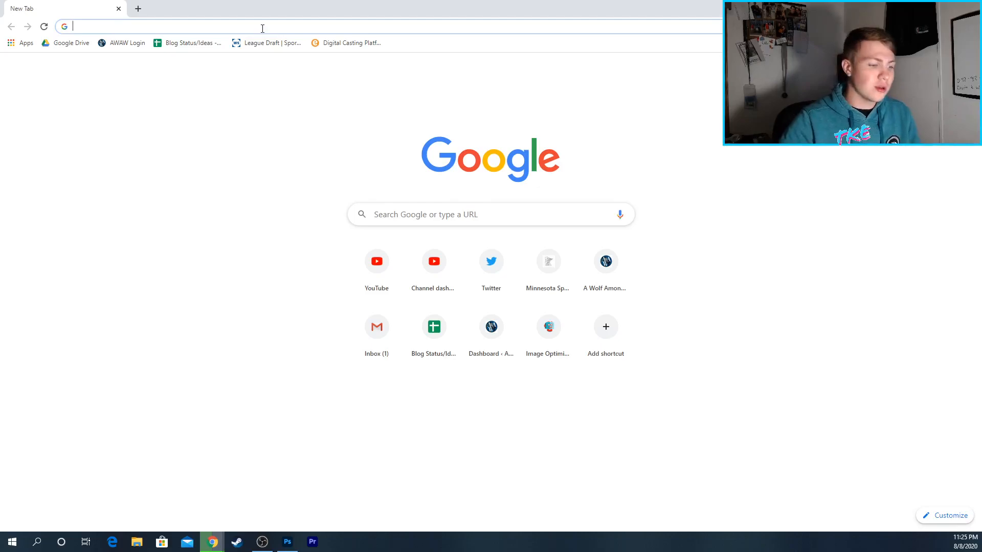
text(dejounter)
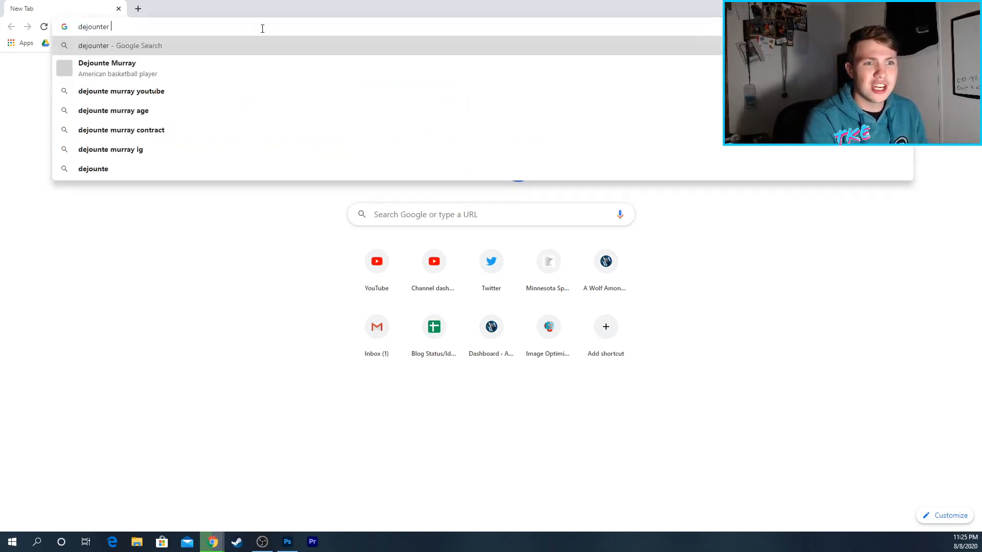
key(Down)
key(Return)
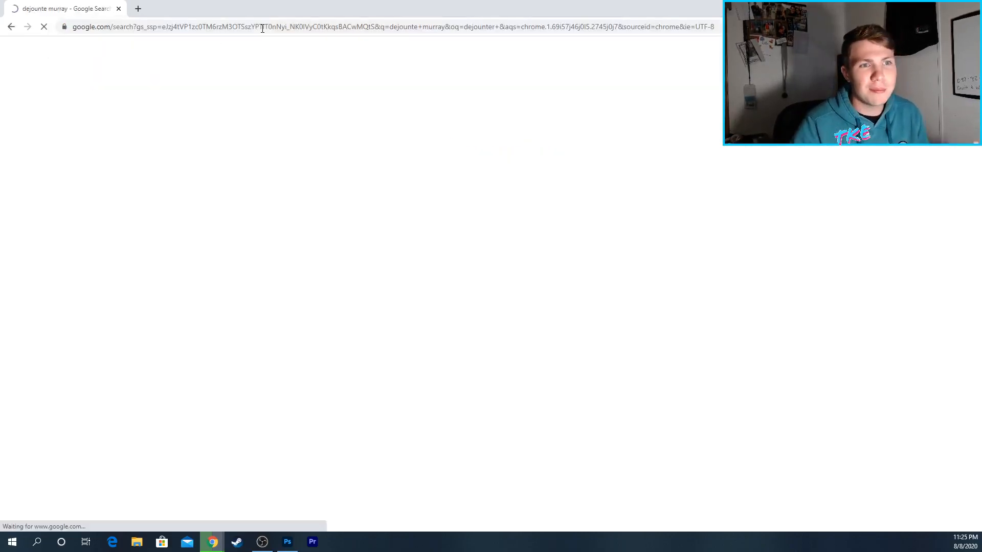
click(180, 88)
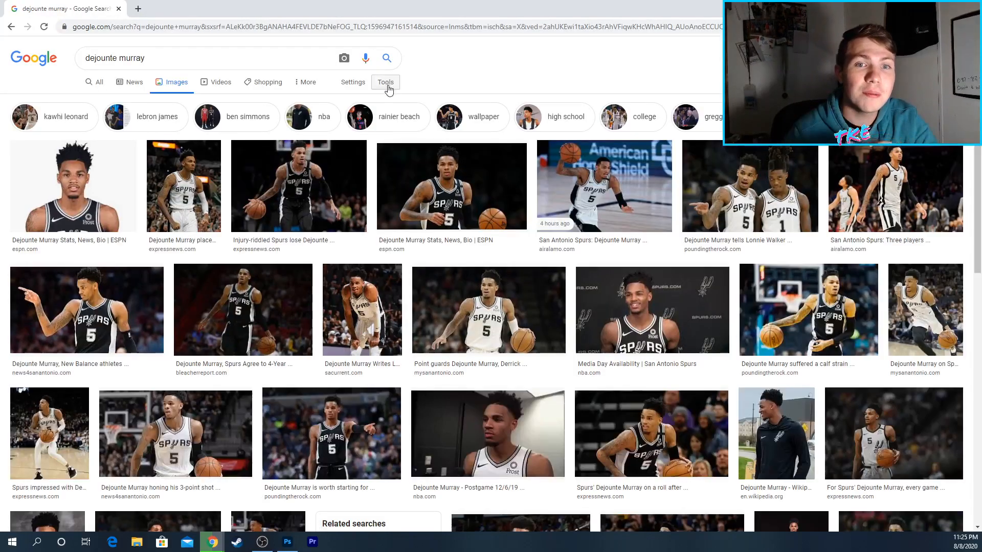
Filter the Dejounte Murray image results to the Large size
click(388, 86)
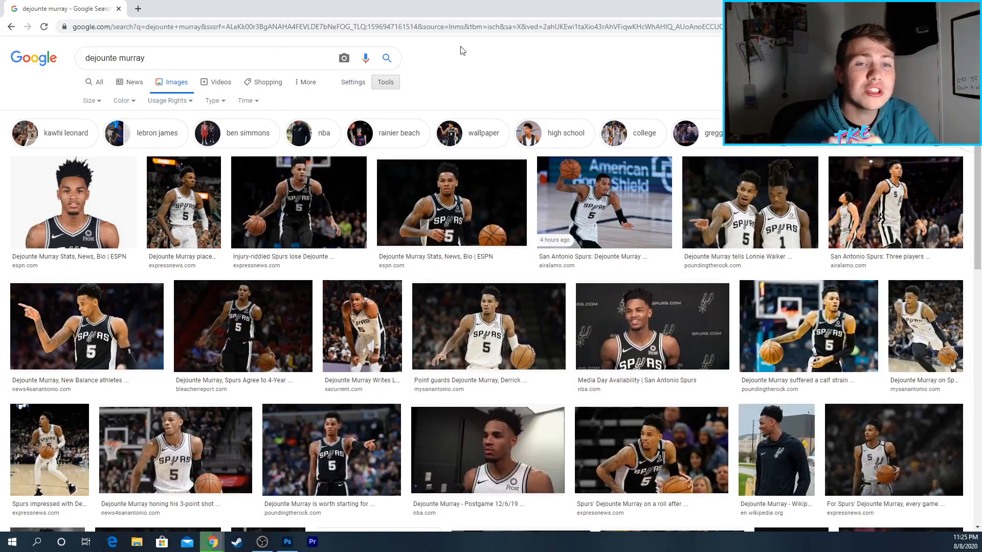
click(99, 103)
click(99, 133)
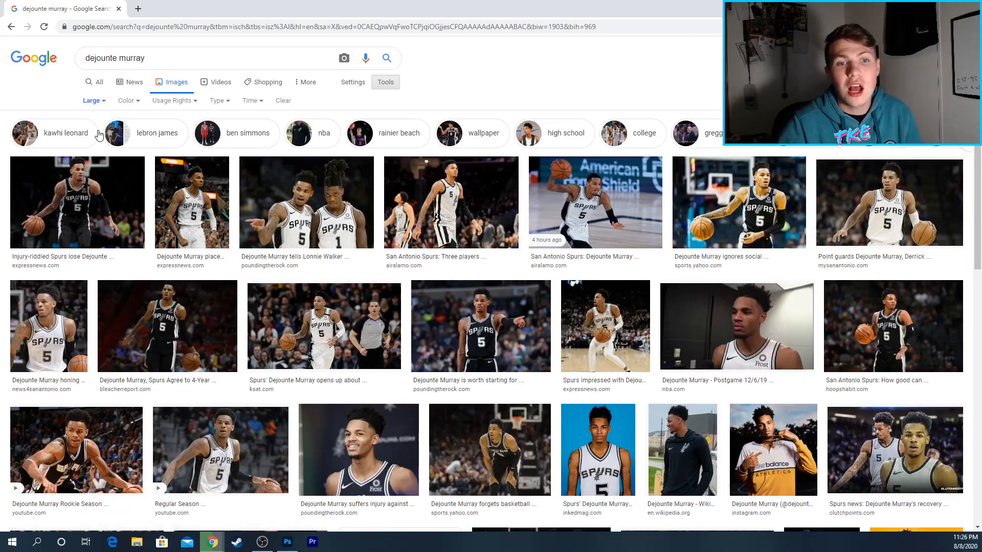
Preview the Express-News, Bleacher Report, Pounding The Rock and KSAT photos of Dejounte Murray to compare them
click(76, 205)
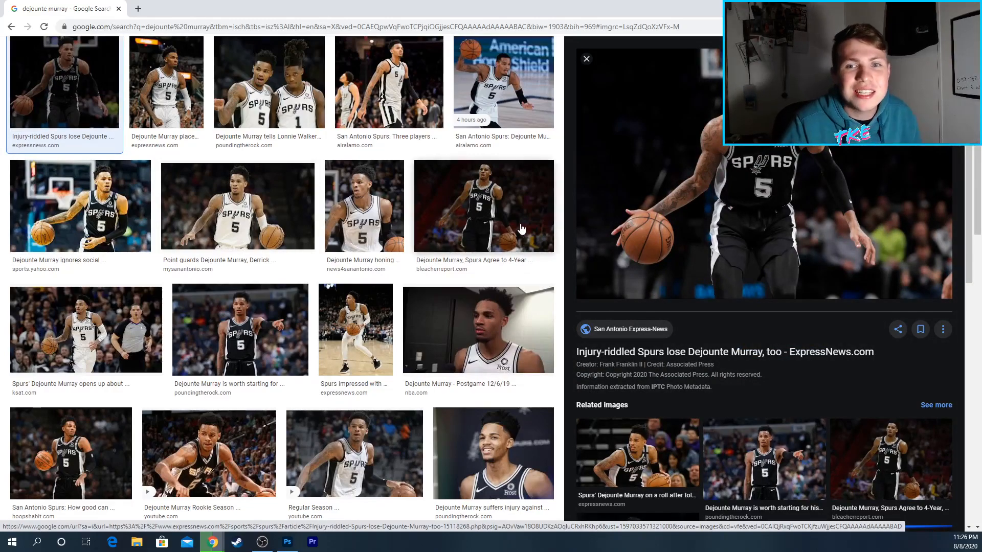
click(492, 226)
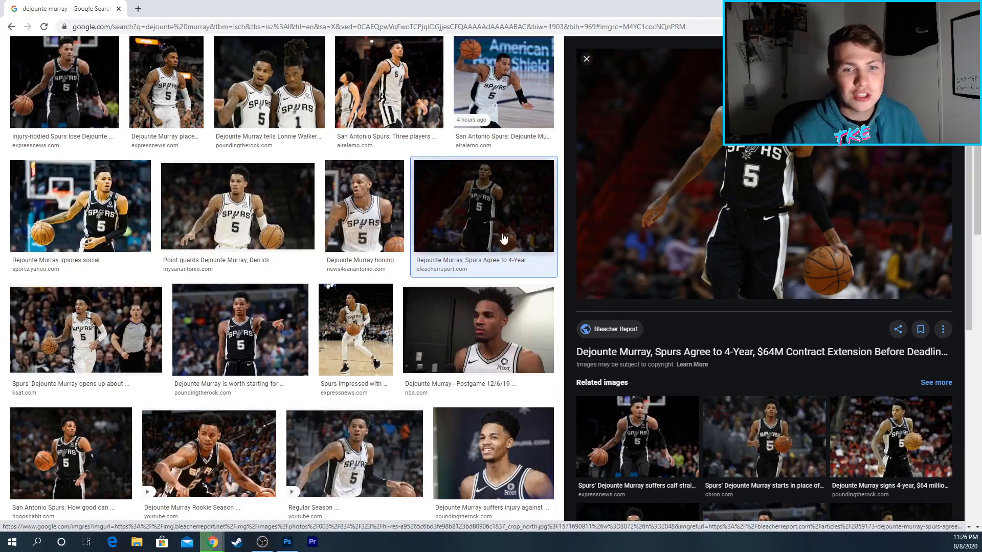
click(265, 333)
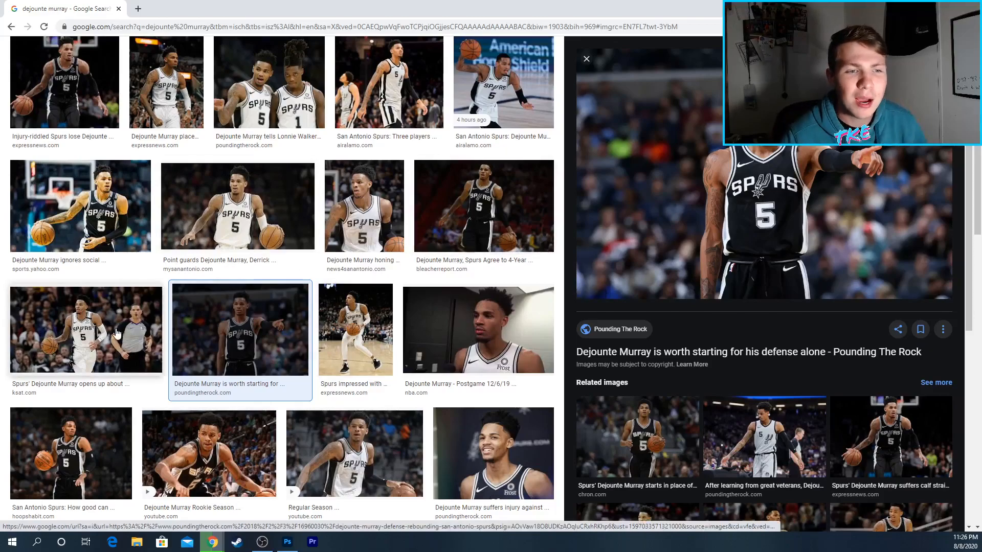
click(86, 330)
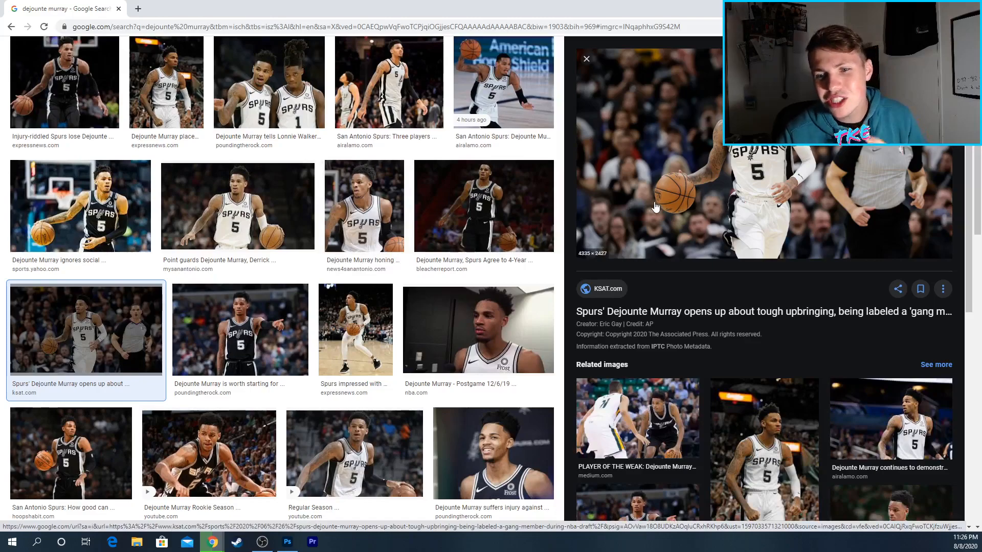
Save the Bleacher Report photo of Dejounte Murray to Downloads as "dejounte murray.jpg", replacing the existing file
click(489, 222)
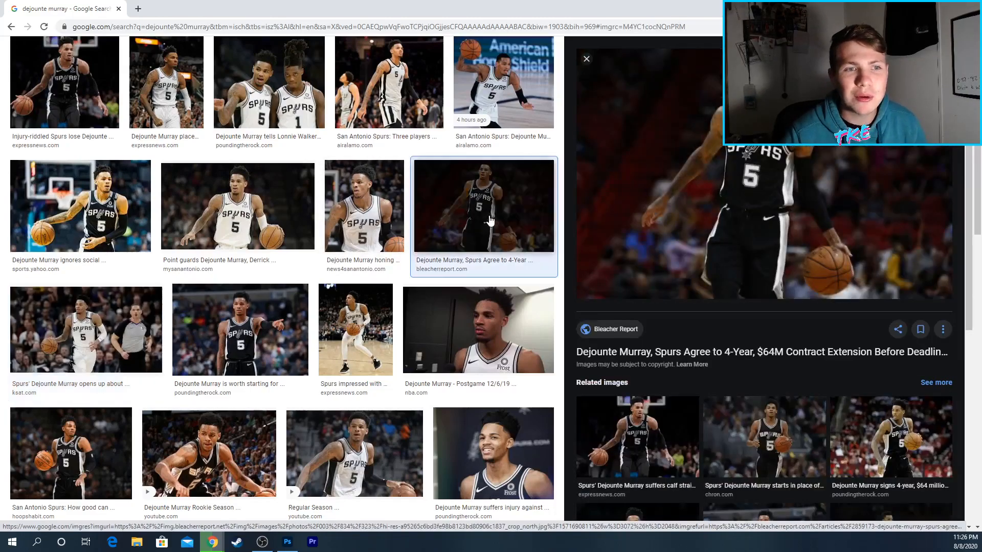
right_click(737, 228)
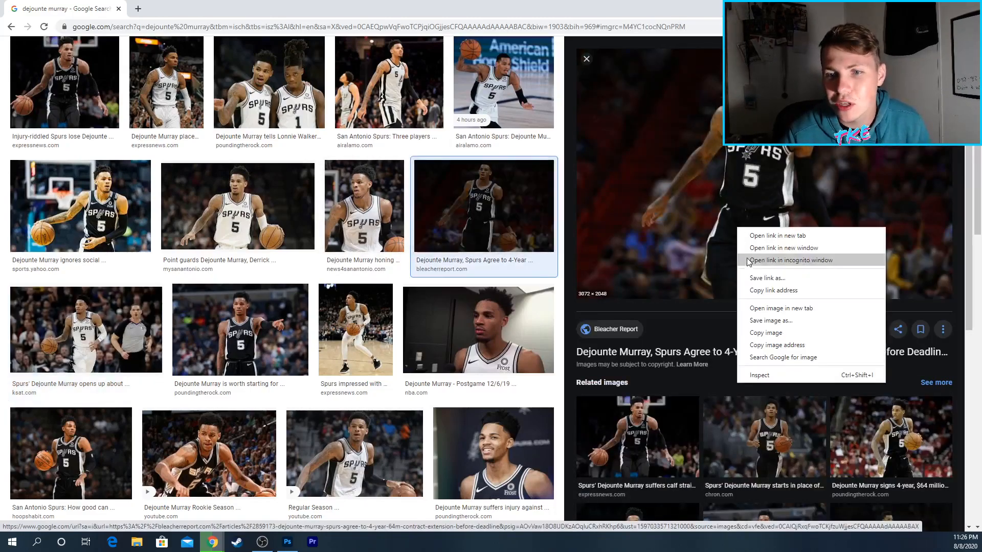
click(764, 320)
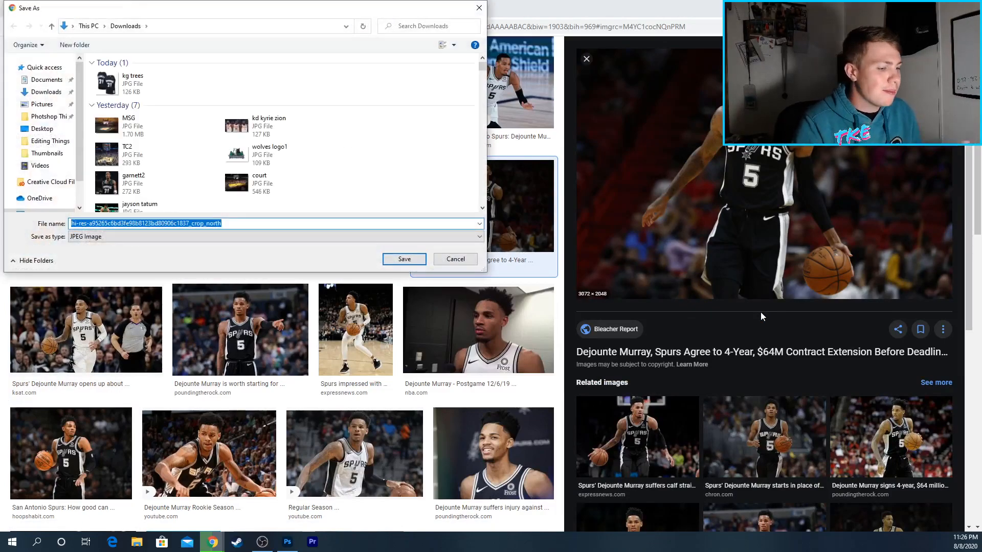
text(dejoun)
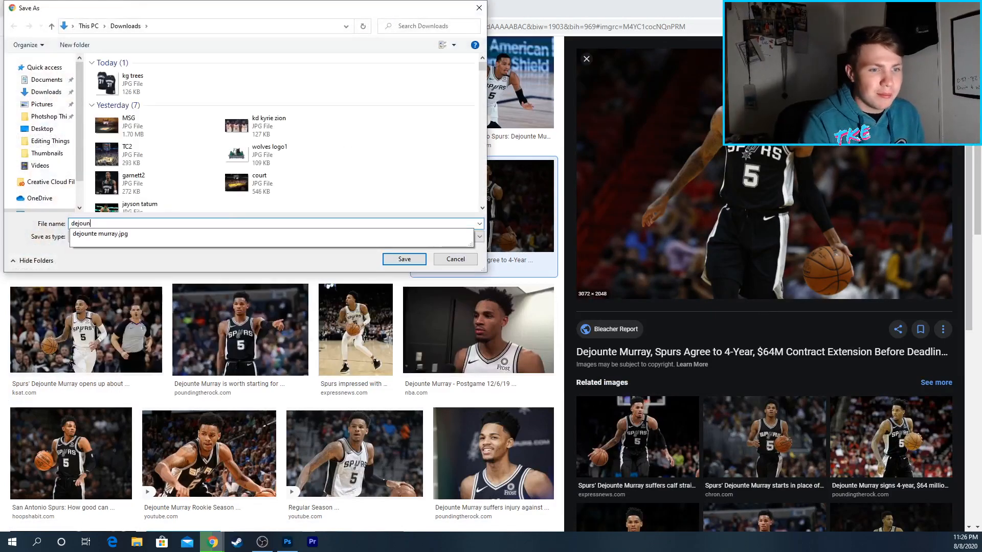
key(Down)
key(Return)
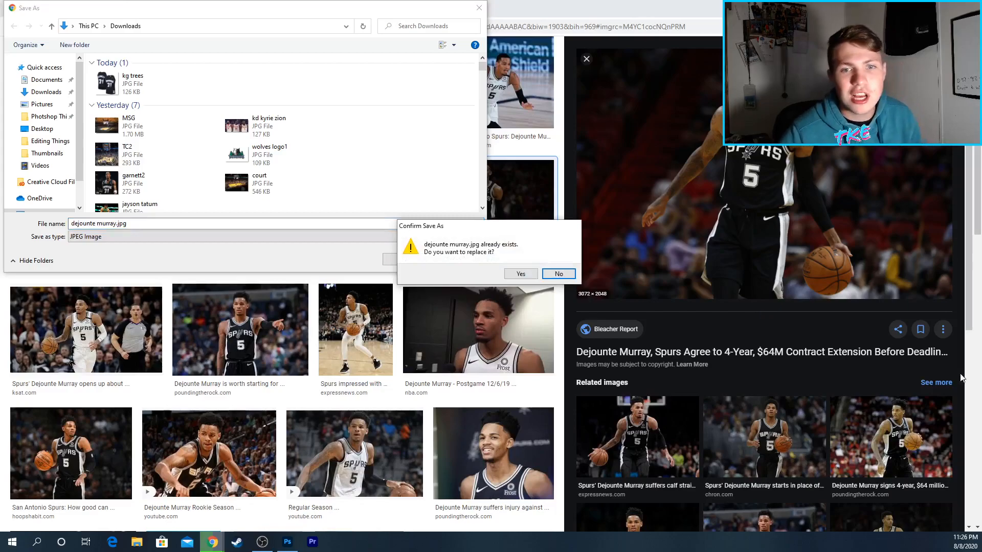
click(526, 274)
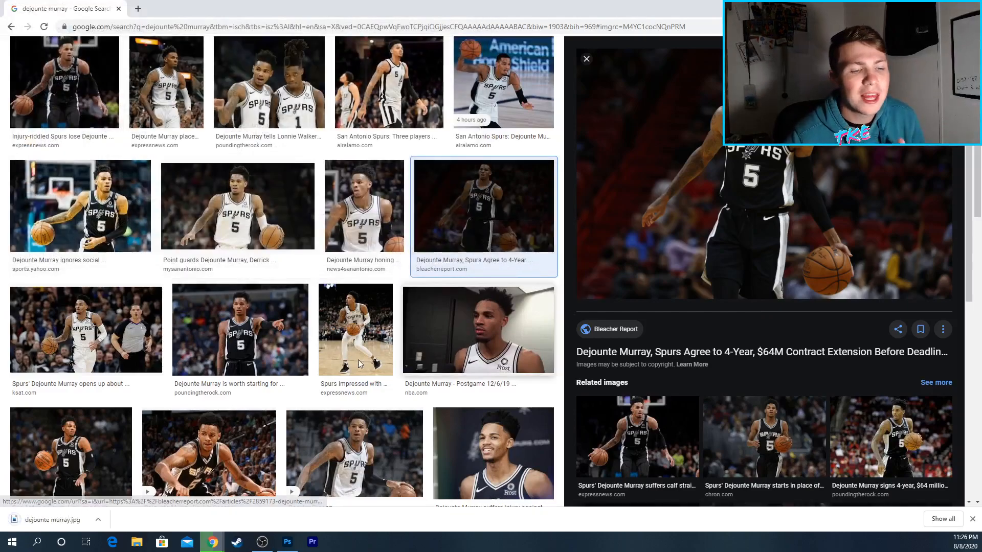
Search Google Images for "deandre ayton", keeping the Large size filter
scroll(283, 325, up, 2)
scroll(283, 325, up, 1)
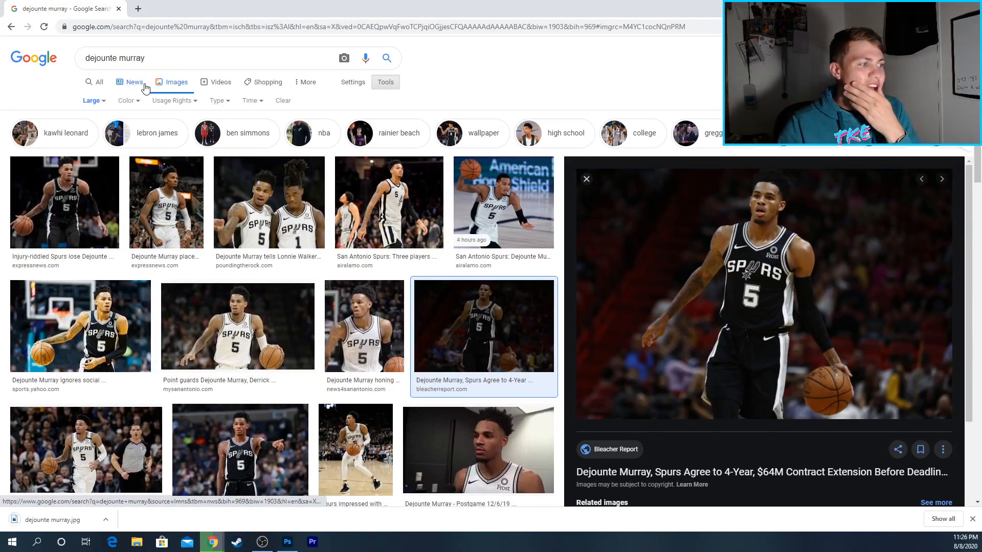
triple_click(193, 64)
text(deaN)
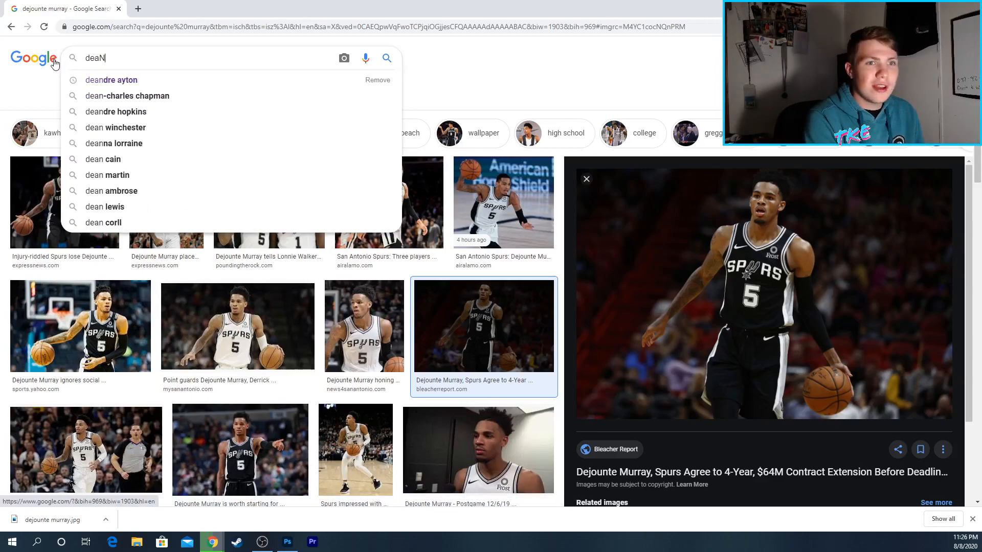
key(Down)
key(Return)
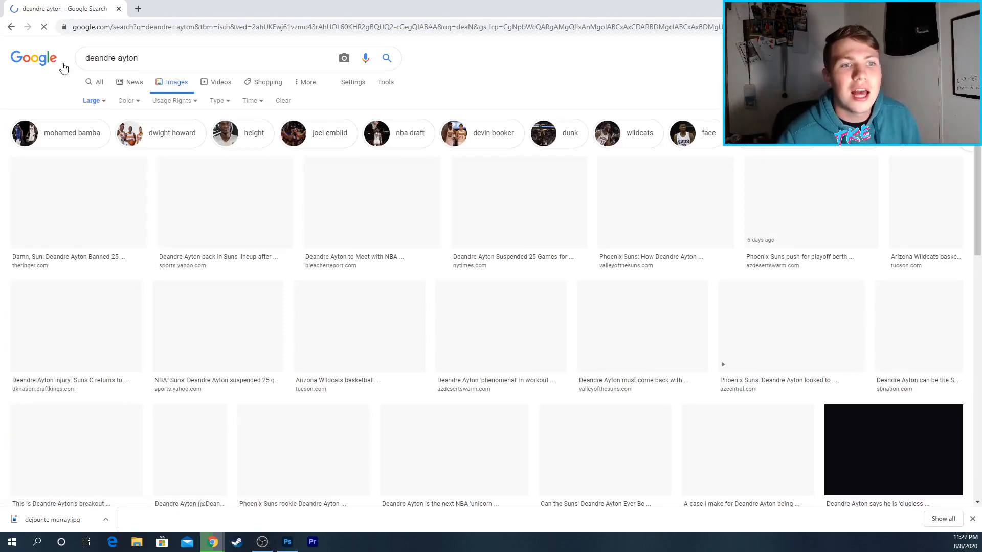
click(120, 132)
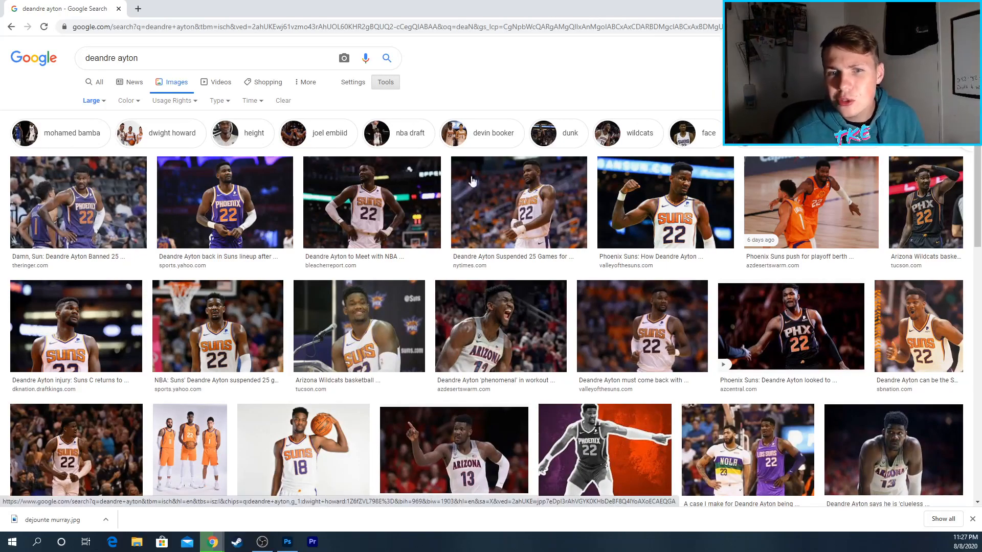
Preview several Deandre Ayton photos, including the Bleacher Report, Bright Side Of The Sun and Yahoo Sports ones, and compare their pose and resolution
click(379, 203)
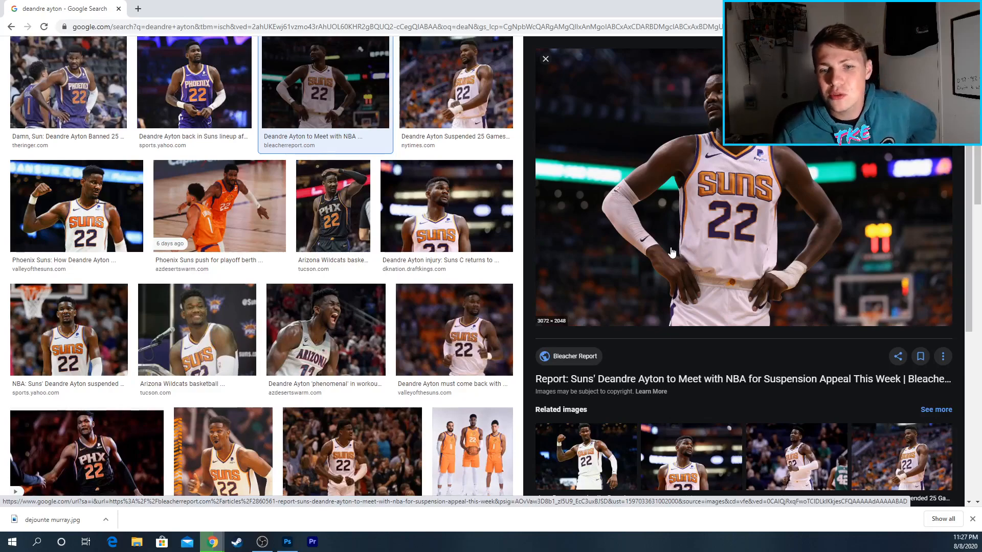
click(607, 473)
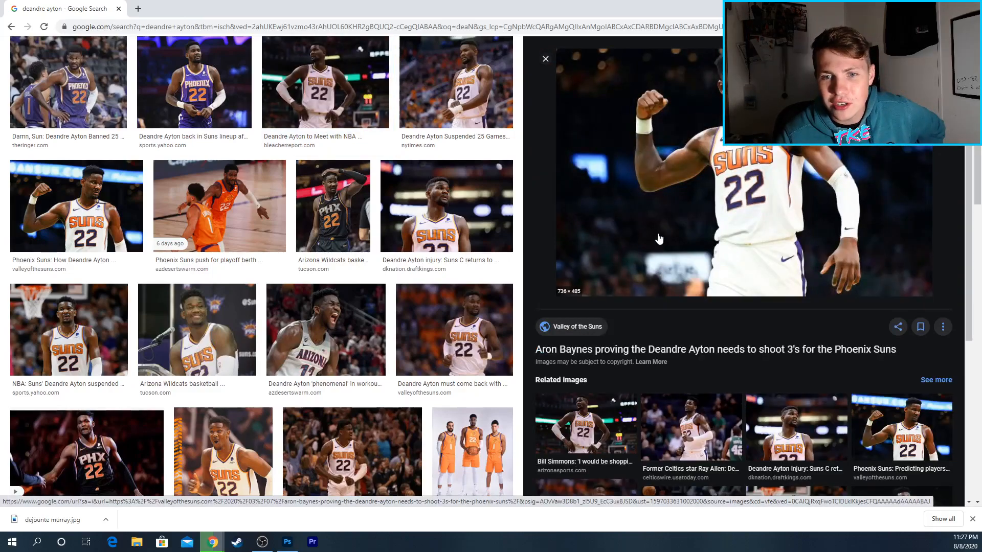
click(546, 59)
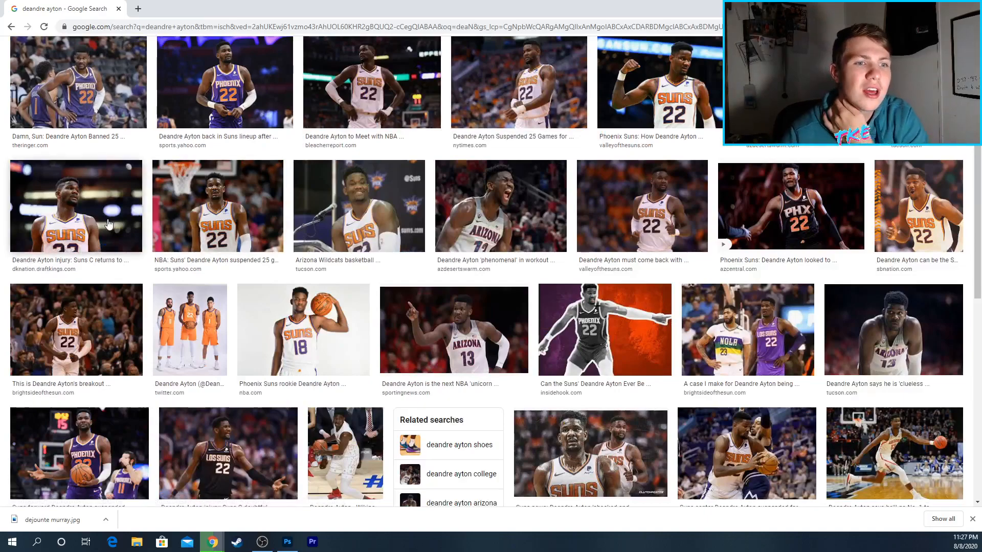
click(77, 328)
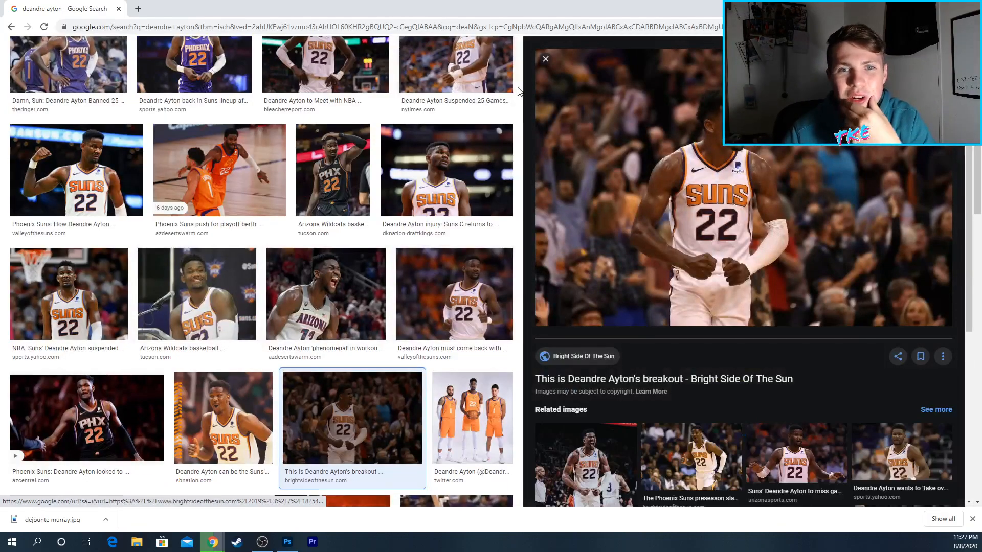
click(546, 59)
scroll(455, 205, up, 1)
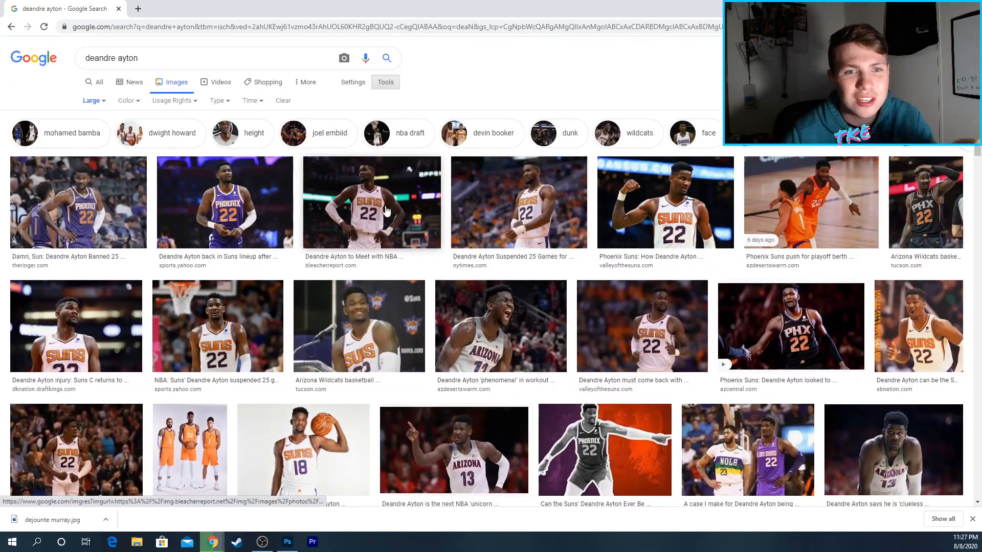
click(696, 212)
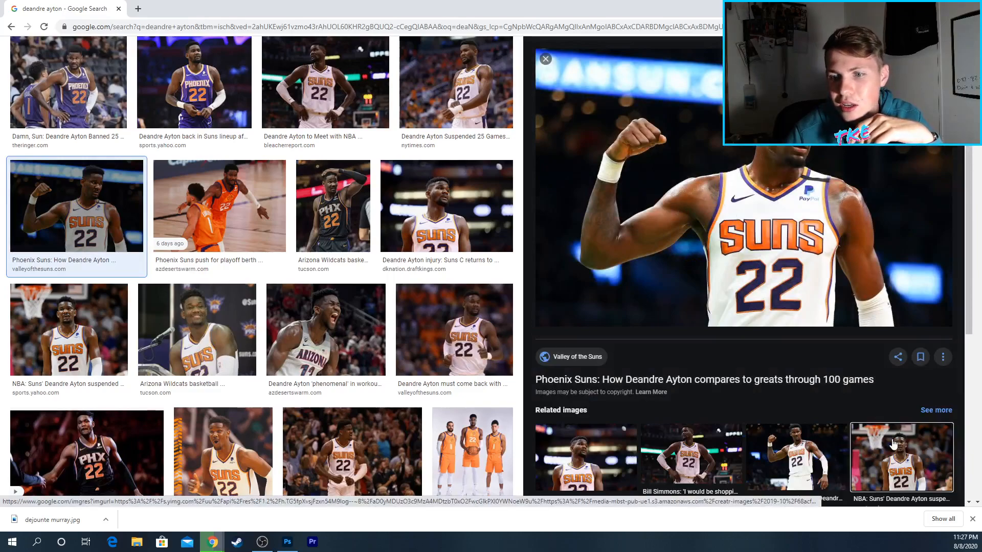
click(905, 463)
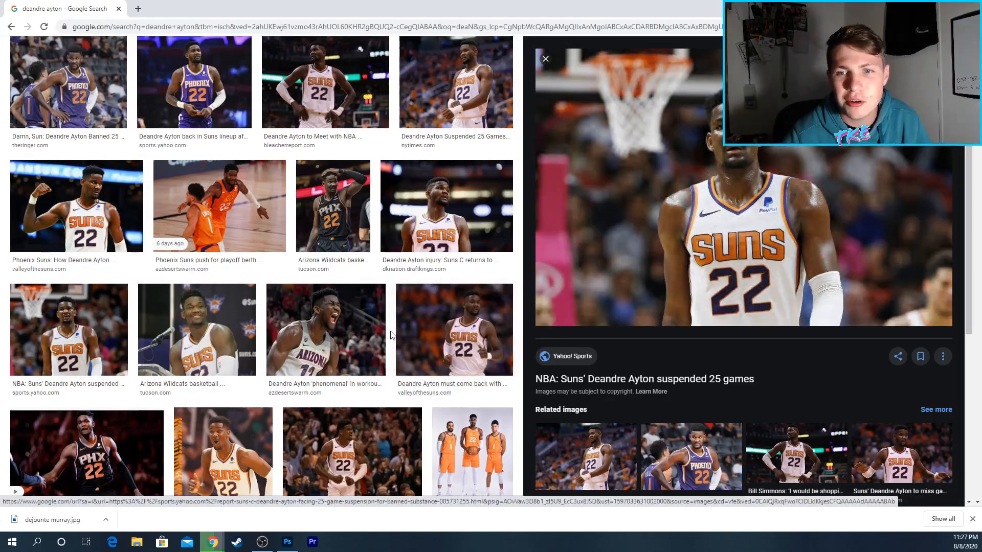
Save the Valley of the Suns photo "Deandre Ayton must come back with improved game" to Downloads as a WEBP file named AYTON
click(421, 333)
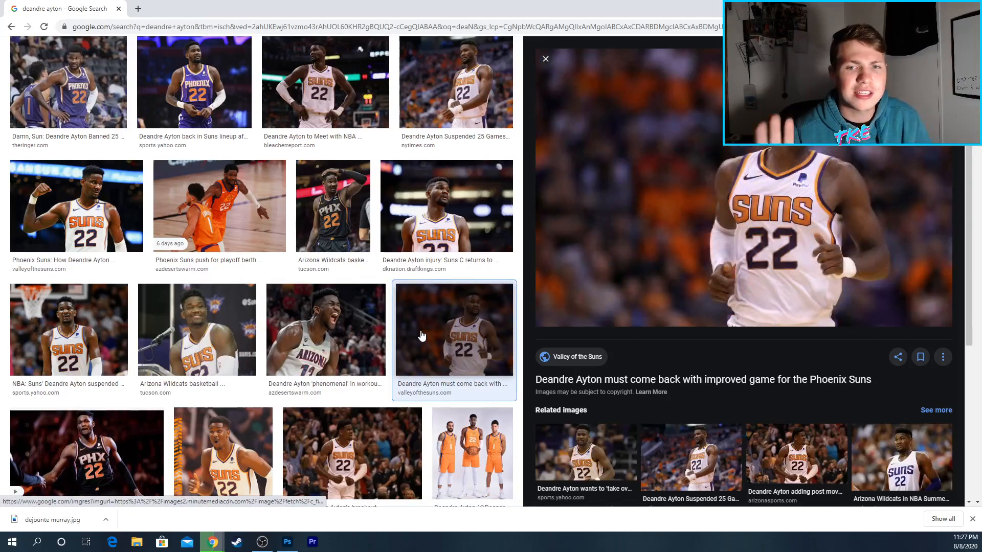
right_click(683, 258)
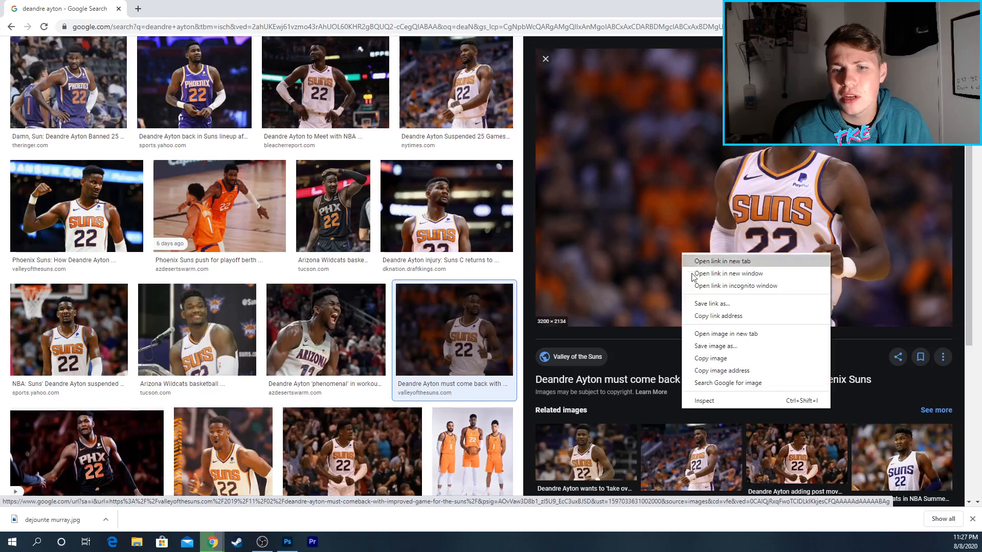
click(714, 351)
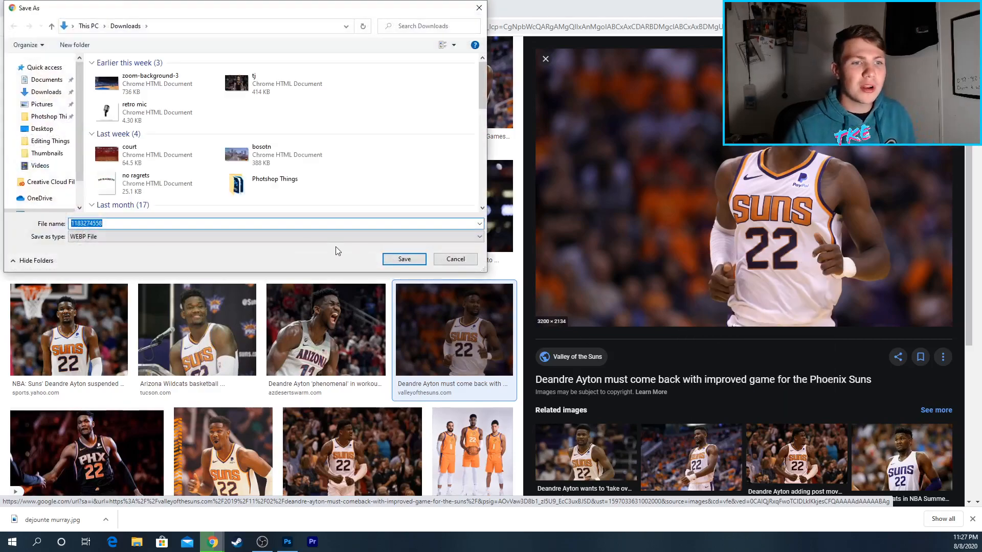
text(AYTON)
key(Return)
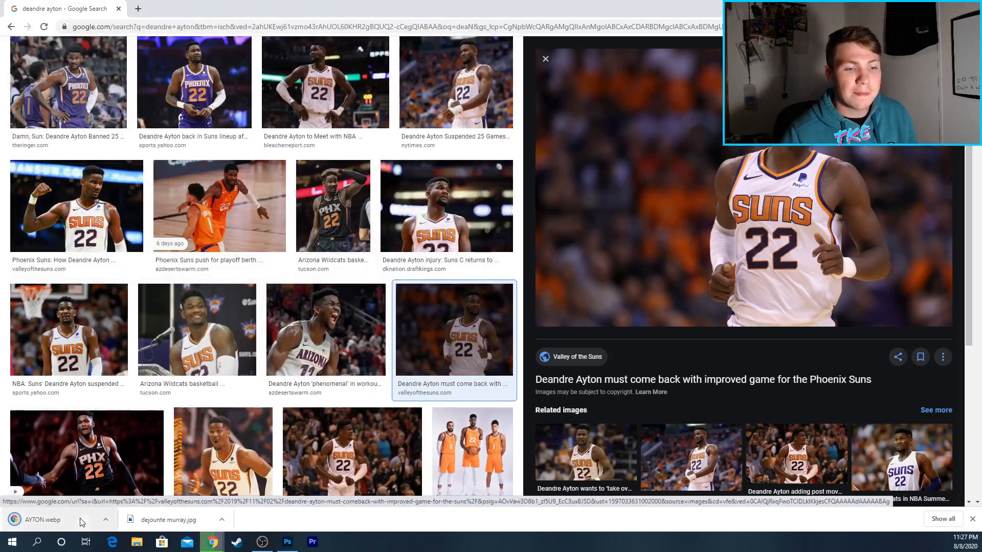
right_click(608, 256)
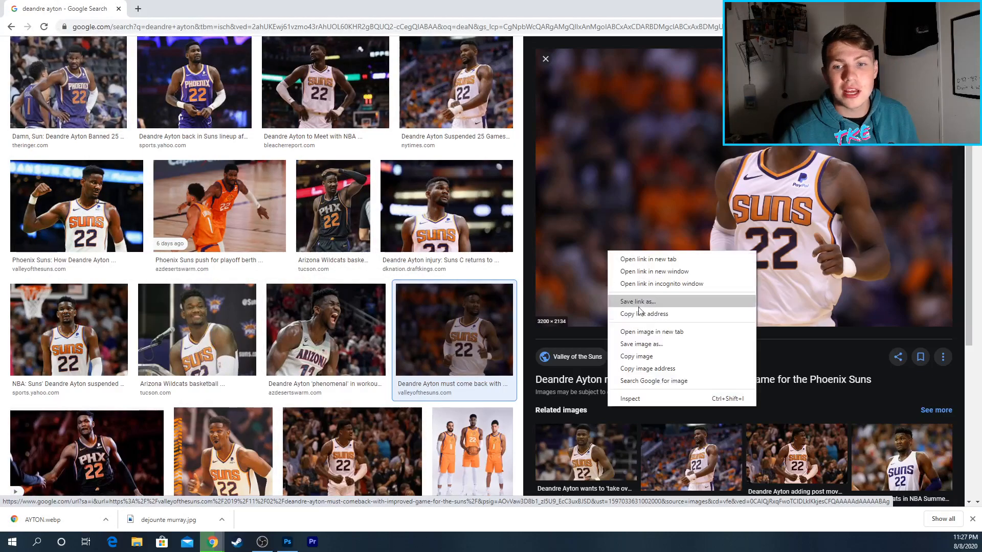
click(649, 344)
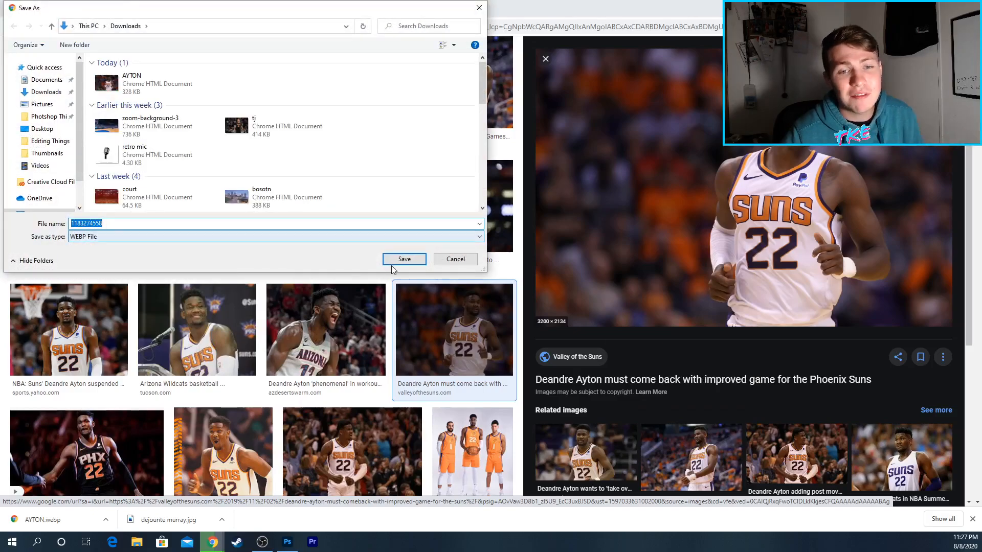
click(455, 261)
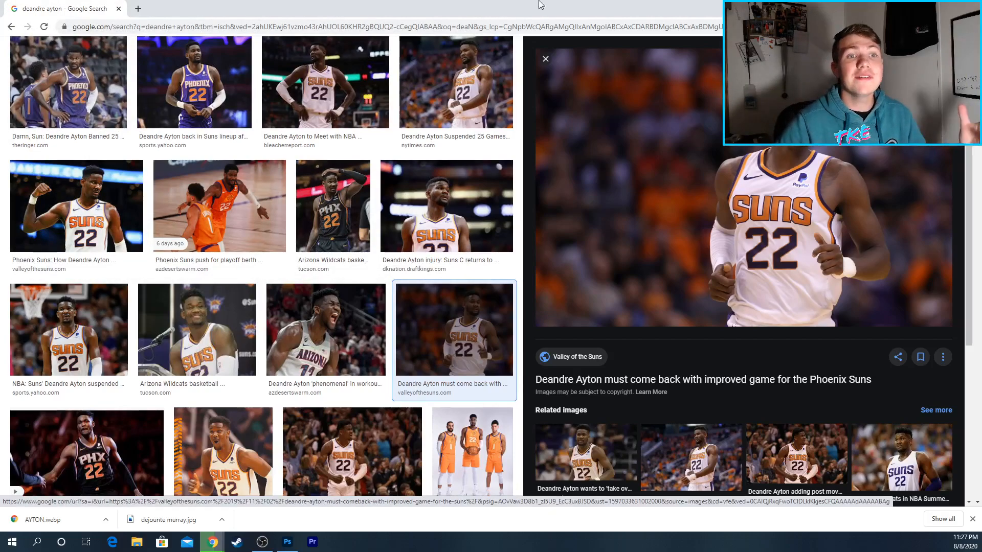
Close the Deandre Ayton photo preview and search Google in a new tab for "WEBP TO JPG CONverter"
click(214, 74)
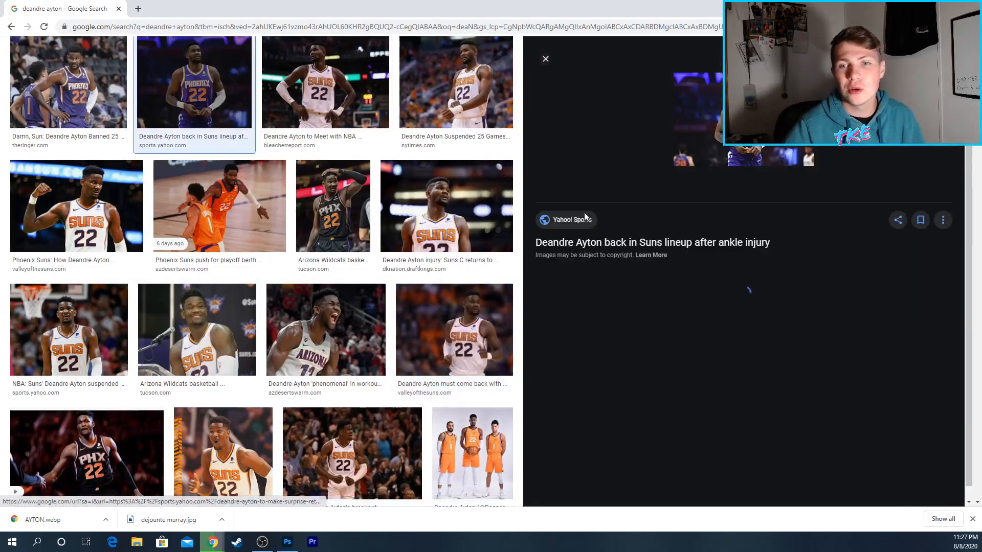
click(545, 59)
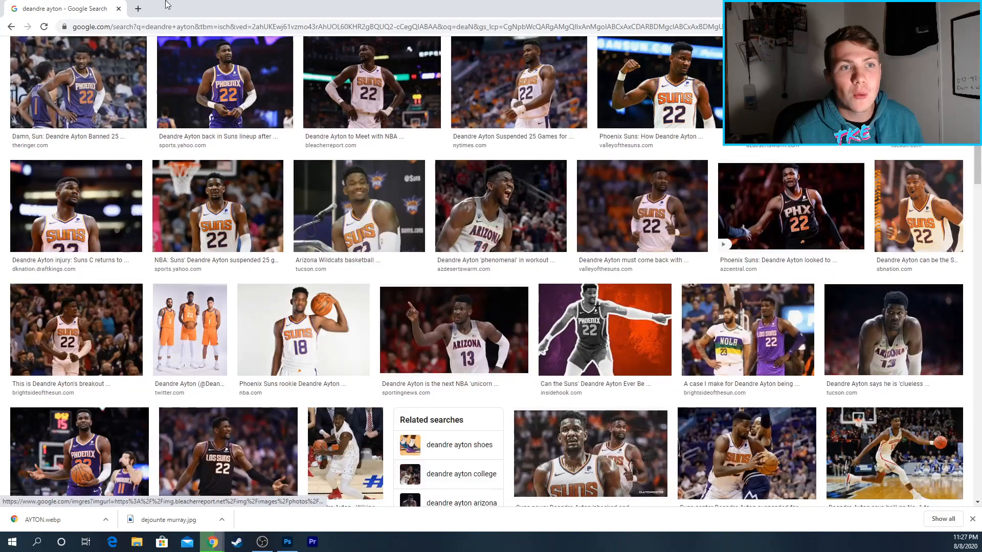
click(138, 8)
text(WE)
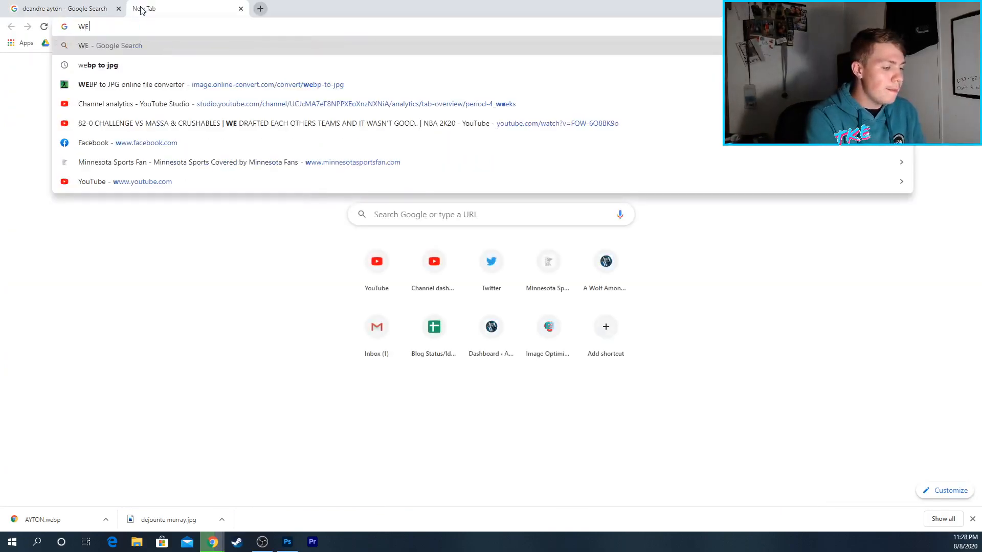
text(BP TO JPG CON)
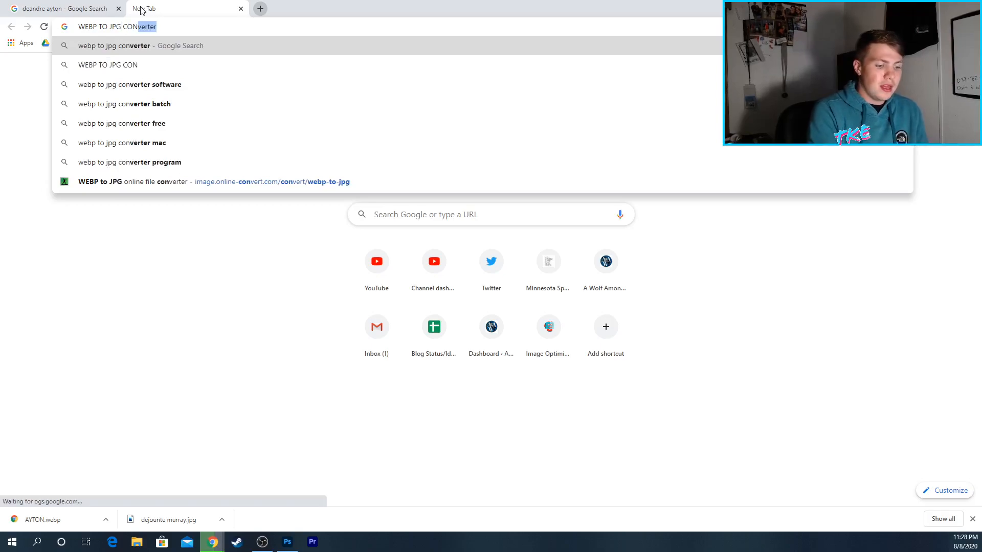
key(Return)
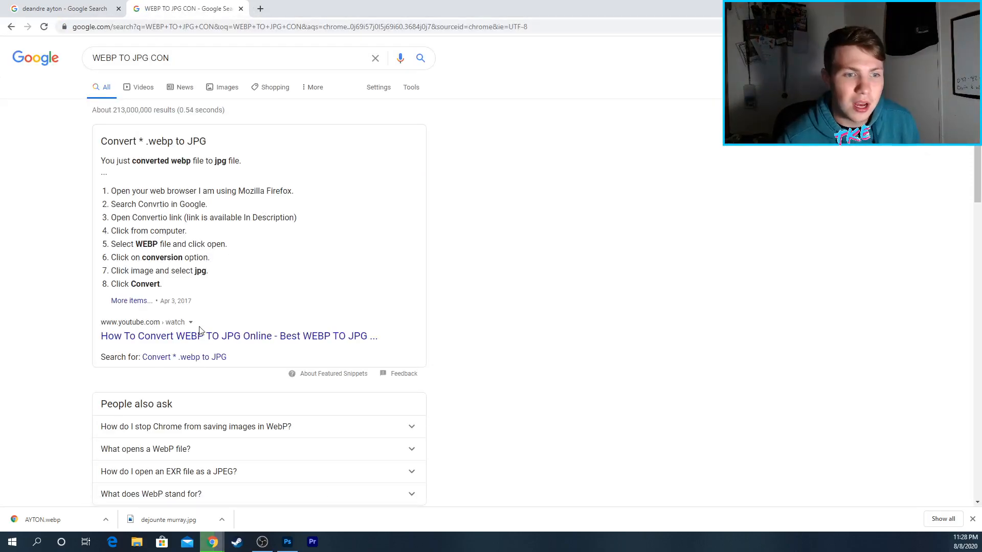
scroll(199, 335, down, 5)
scroll(226, 300, up, 5)
click(195, 60)
text(ver)
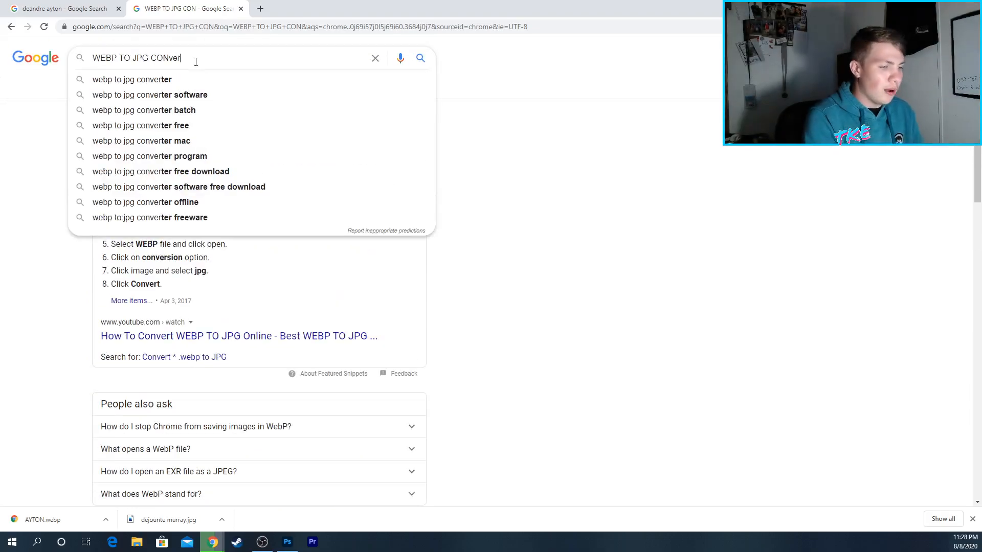
text(ter)
key(Return)
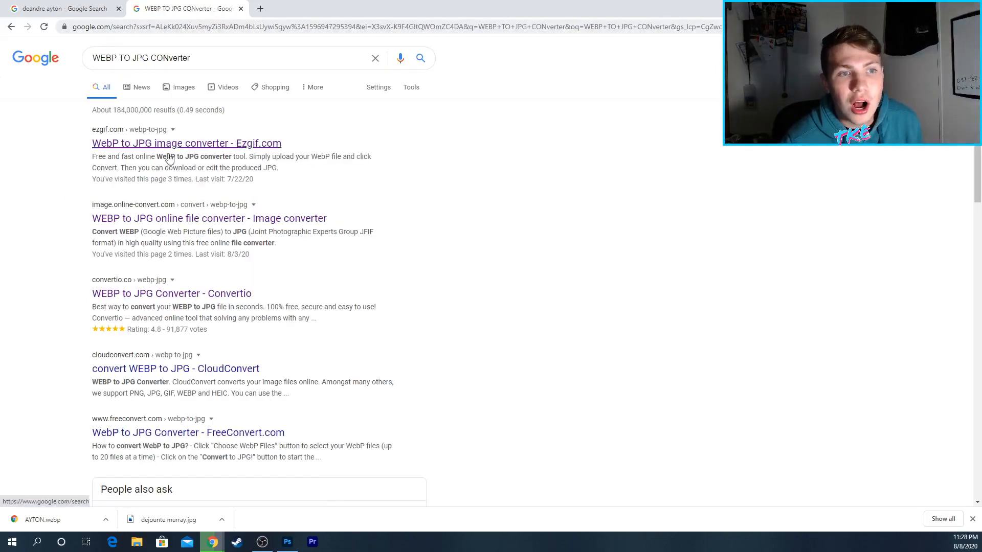
Open the WEBP to JPG converter on image.online-convert.com and upload AYTON.webp from Downloads
click(164, 215)
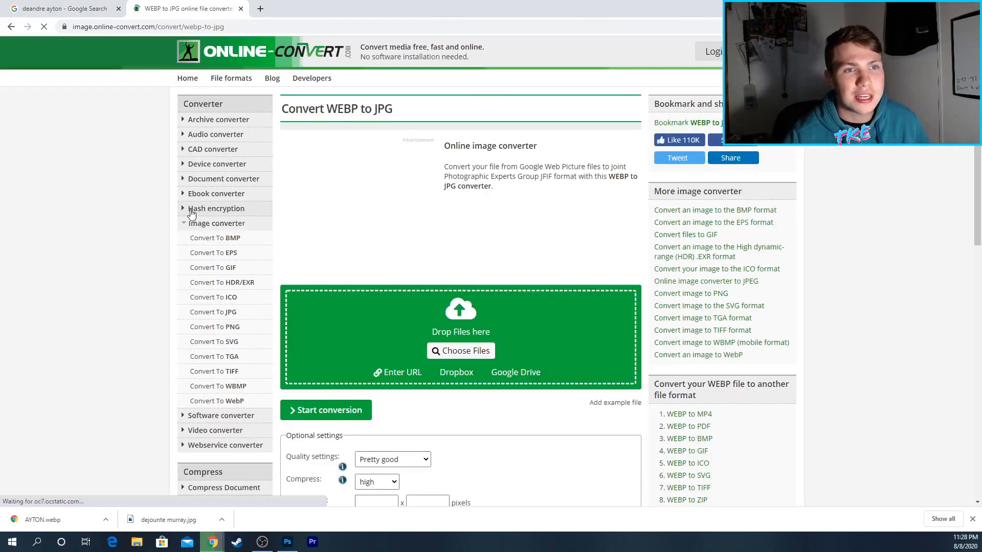
click(460, 351)
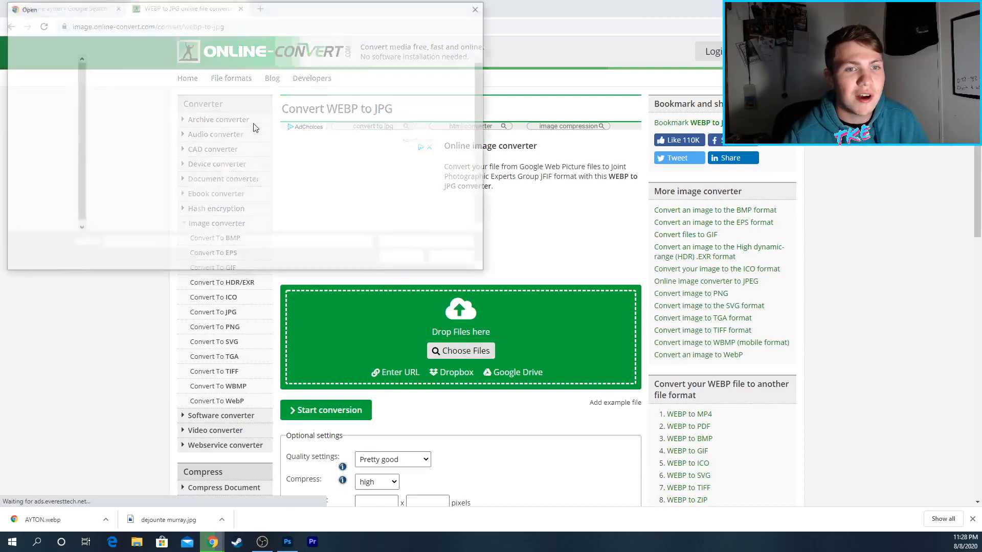
click(45, 92)
click(158, 90)
click(404, 260)
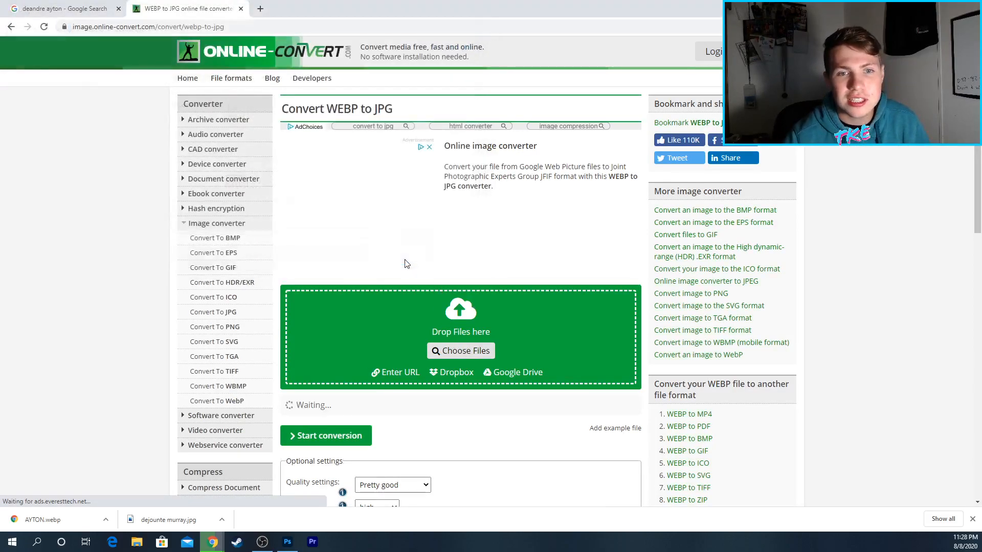
Set the conversion quality to Best quality, convert AYTON.webp to JPG and download the converted file
scroll(443, 373, down, 3)
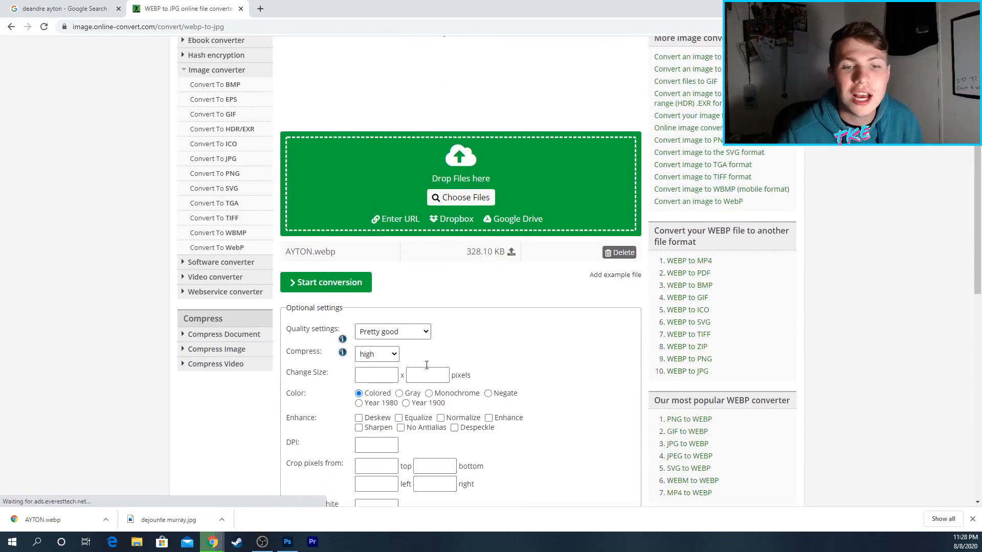
click(414, 335)
click(412, 345)
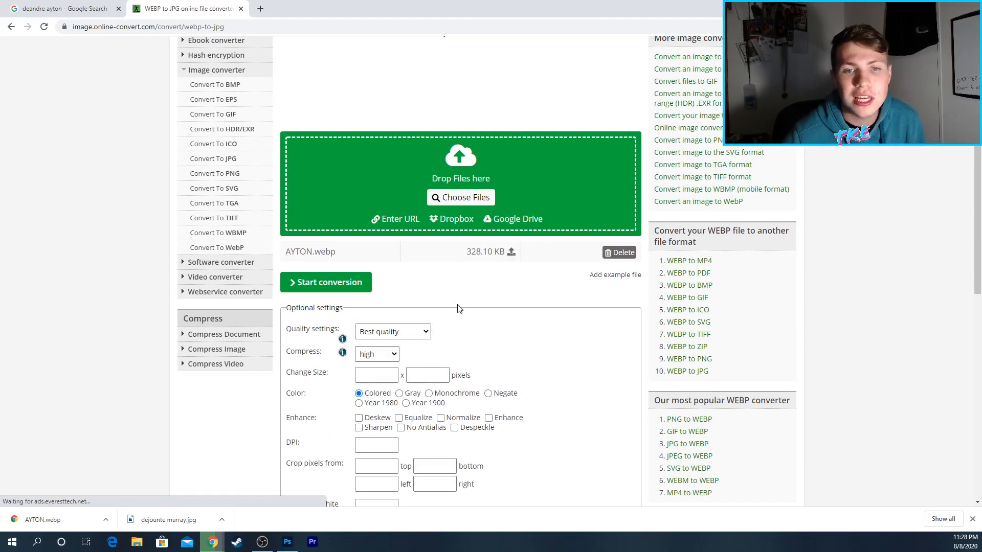
click(337, 285)
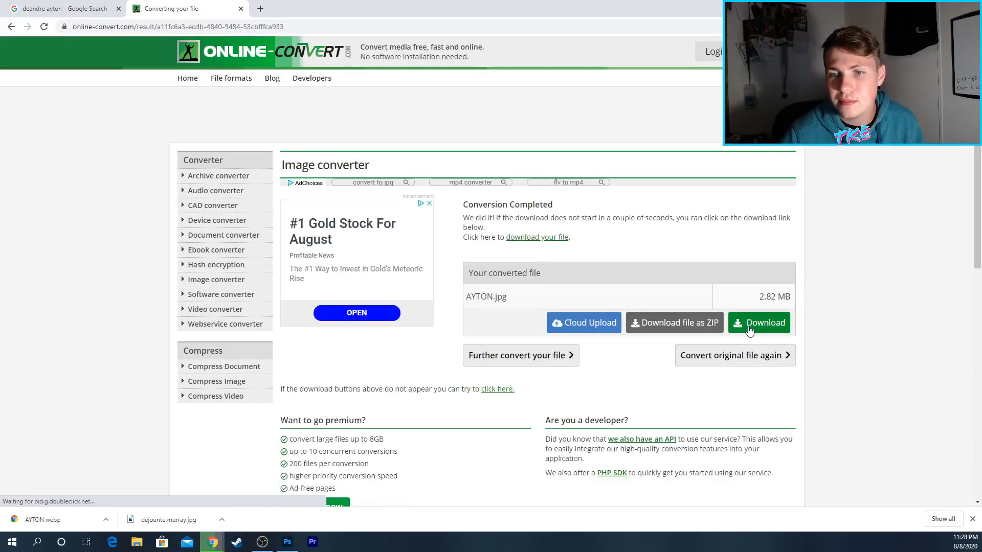
click(749, 332)
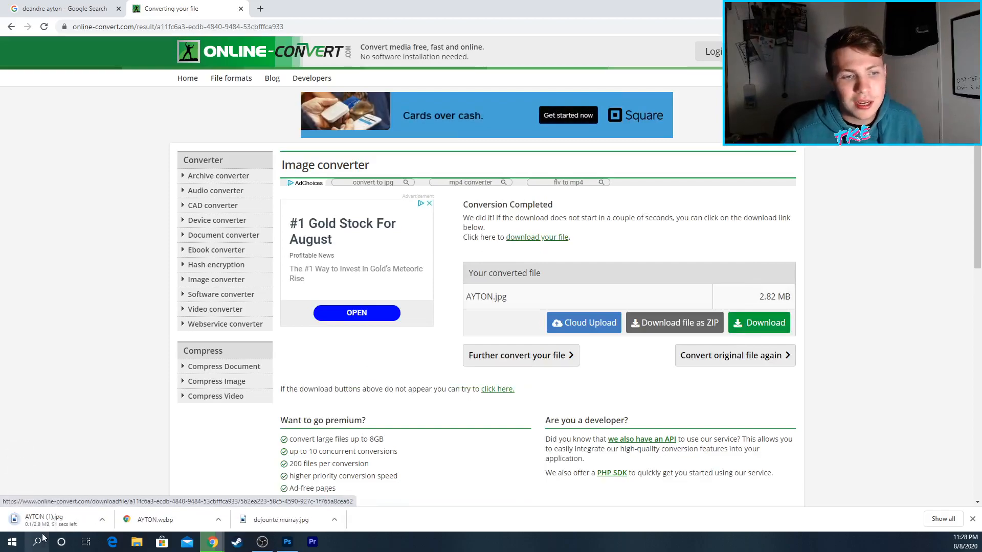
Return to Google Images, search for "boston" with the Large size filter and preview the Telegraph skyline photo
click(66, 9)
scroll(352, 245, up, 3)
drag(197, 61, 31, 60)
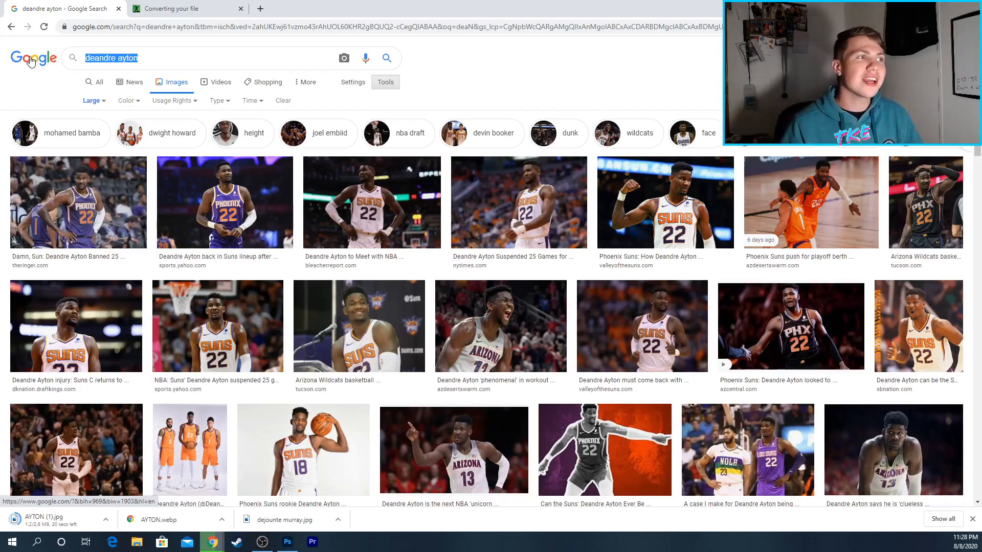
text(boston)
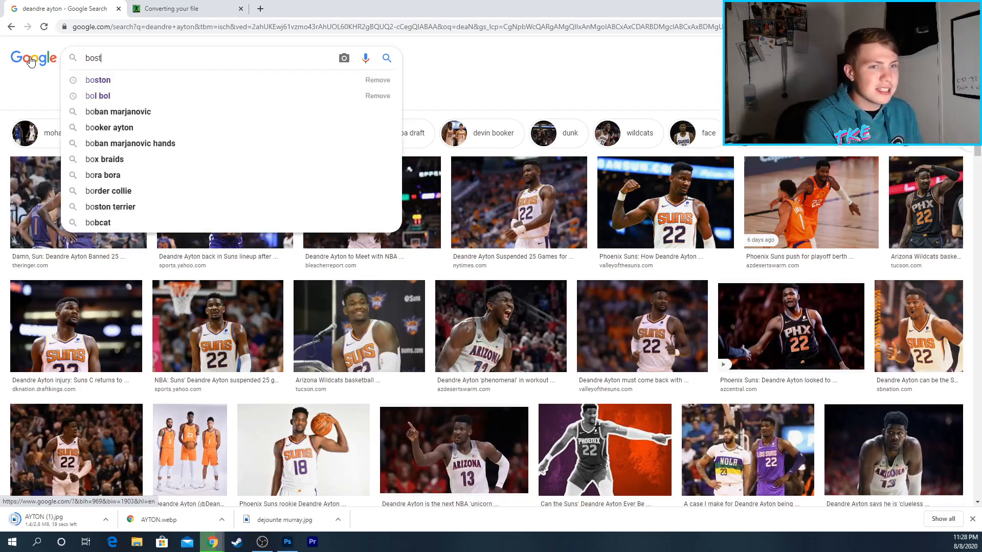
key(Return)
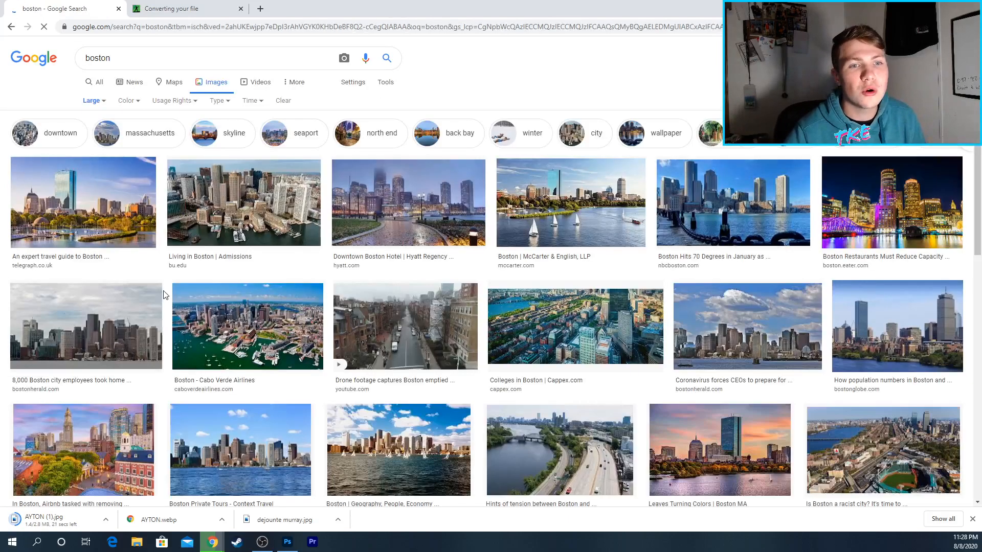
click(99, 220)
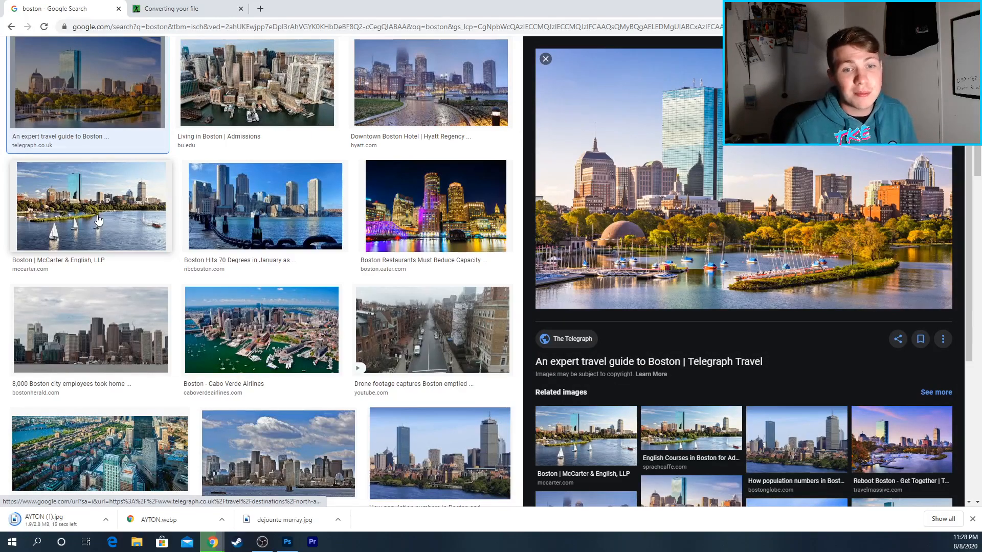
Replace the "boston" image search with a search for "fiserv forum"
scroll(99, 220, up, 3)
drag(180, 59, 71, 60)
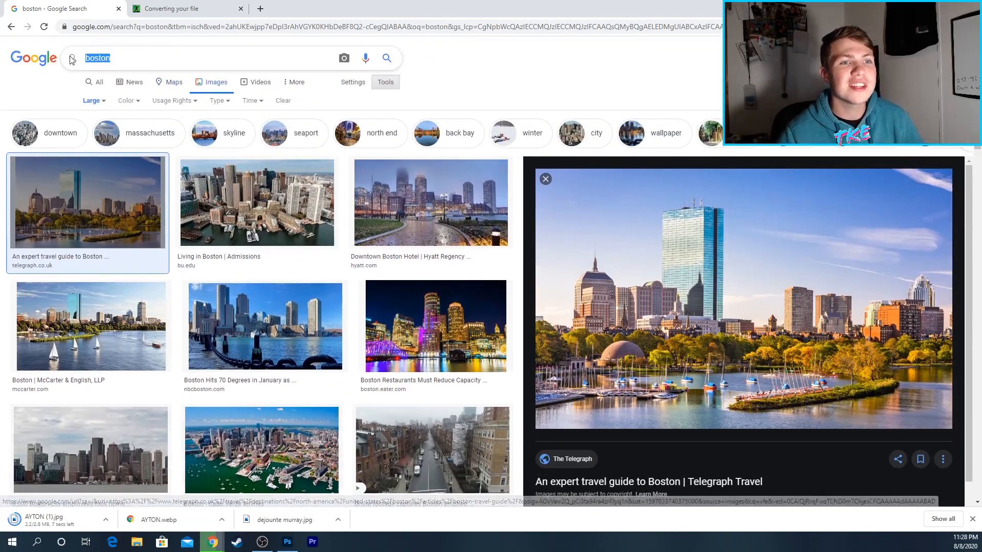
key(BackSpace)
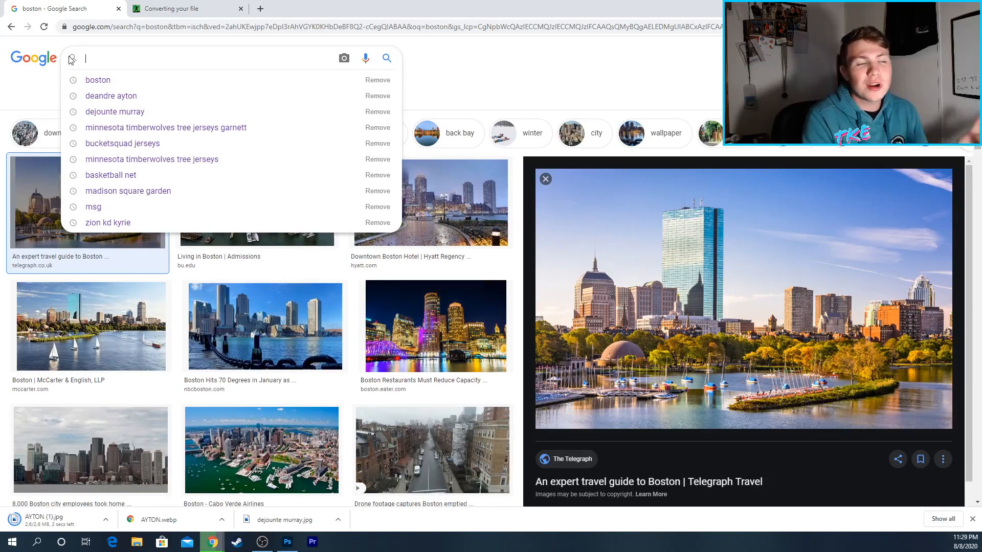
text(ar)
key(BackSpace)
key(BackSpace)
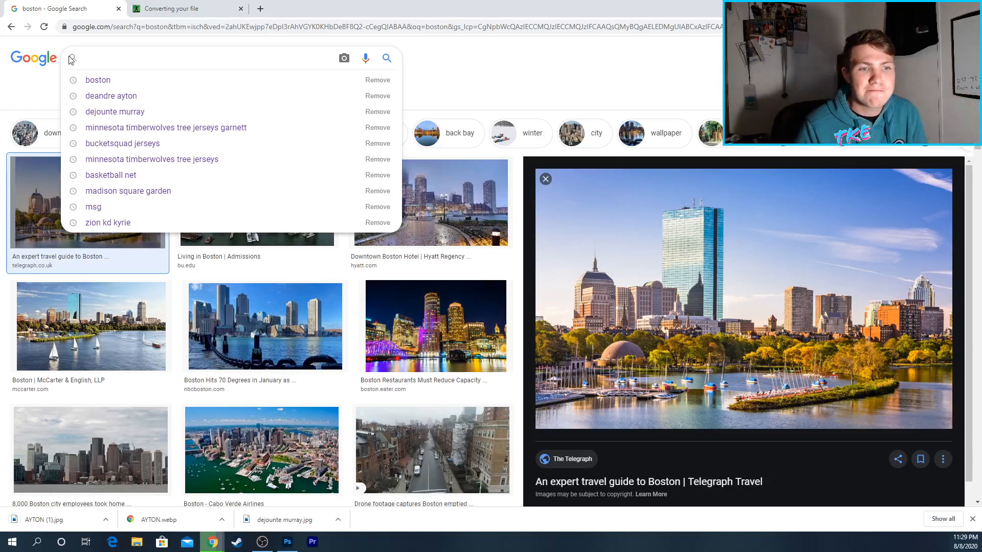
text(fiserv forum)
key(Return)
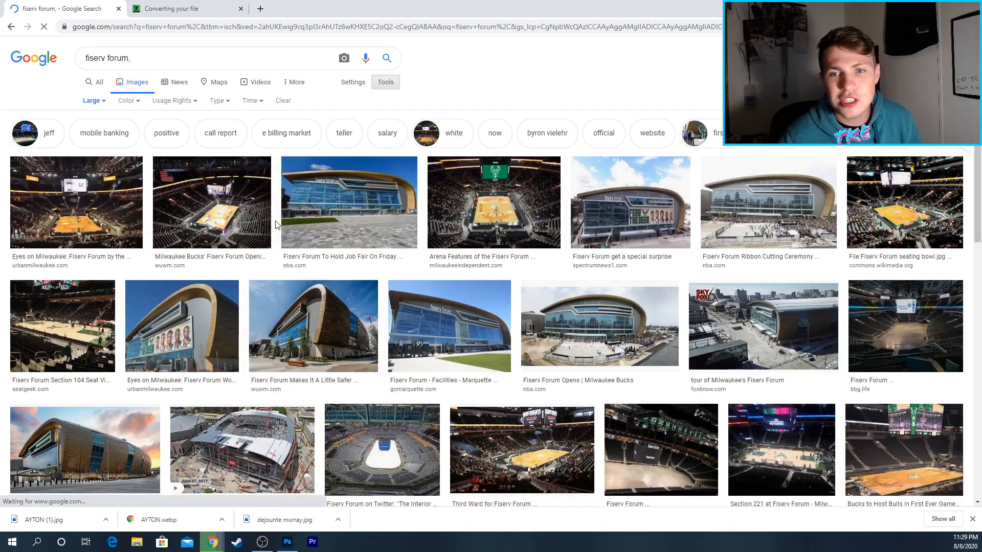
Save the Milwaukee Independent photo of the Fiserv Forum court to Downloads as a JPEG named "fiserv"
click(486, 210)
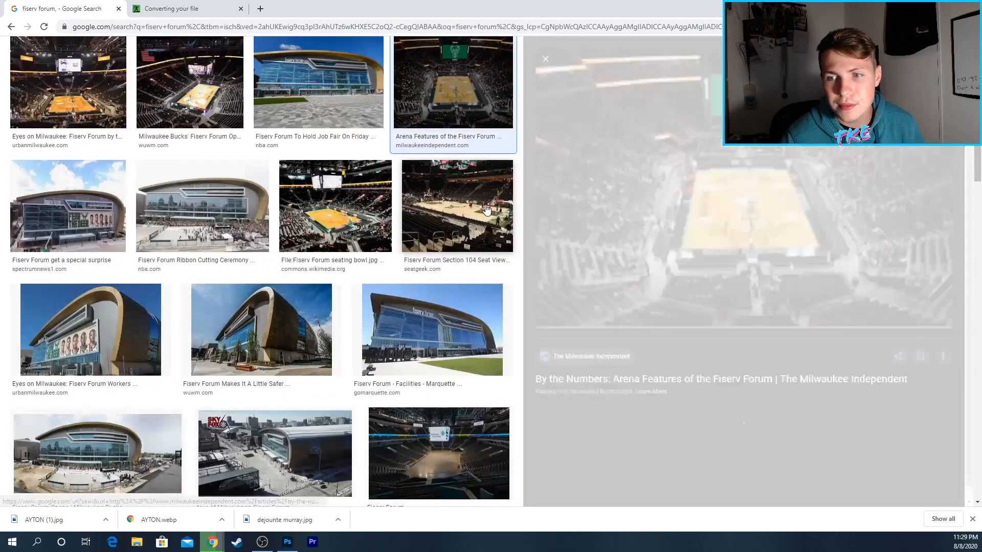
right_click(690, 256)
click(728, 347)
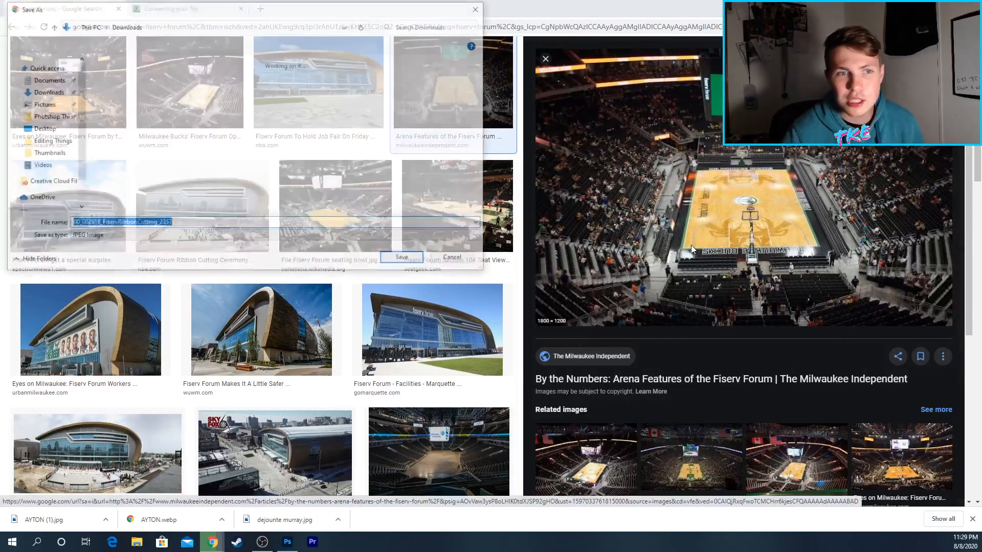
text(fise)
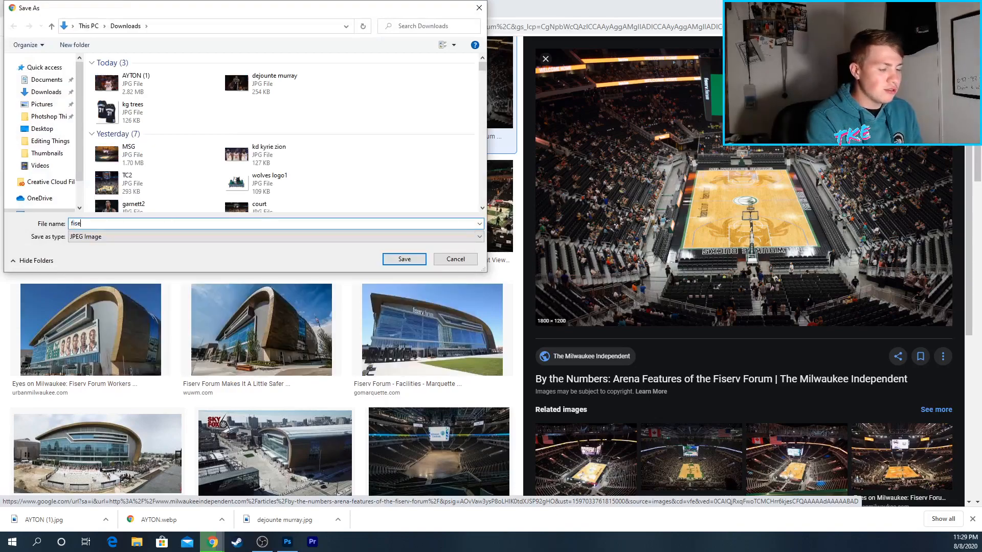
text(rv)
key(Return)
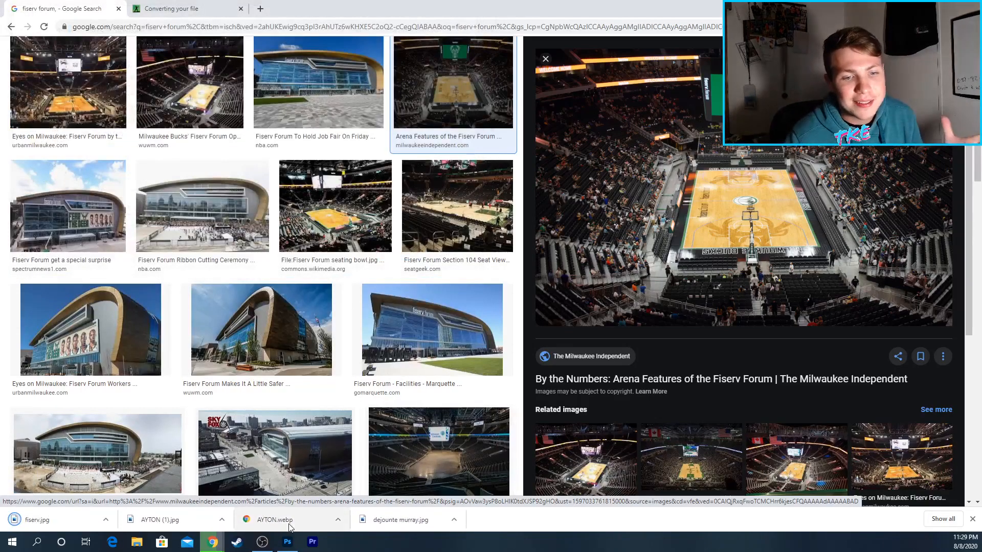
Switch to Photoshop and place the fiserv JPG from Downloads as an embedded image in the Untitled-1 document
mouse_move(287, 549)
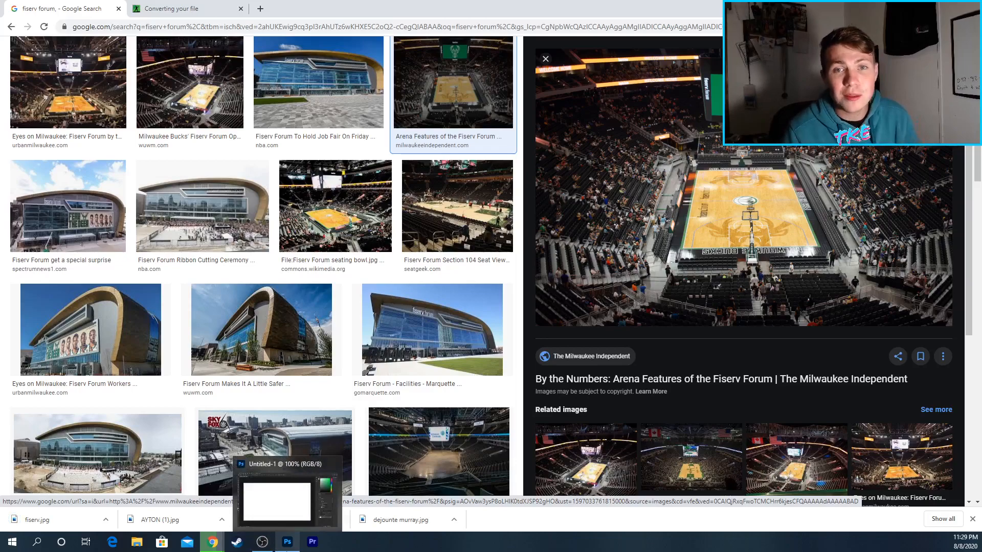
click(287, 549)
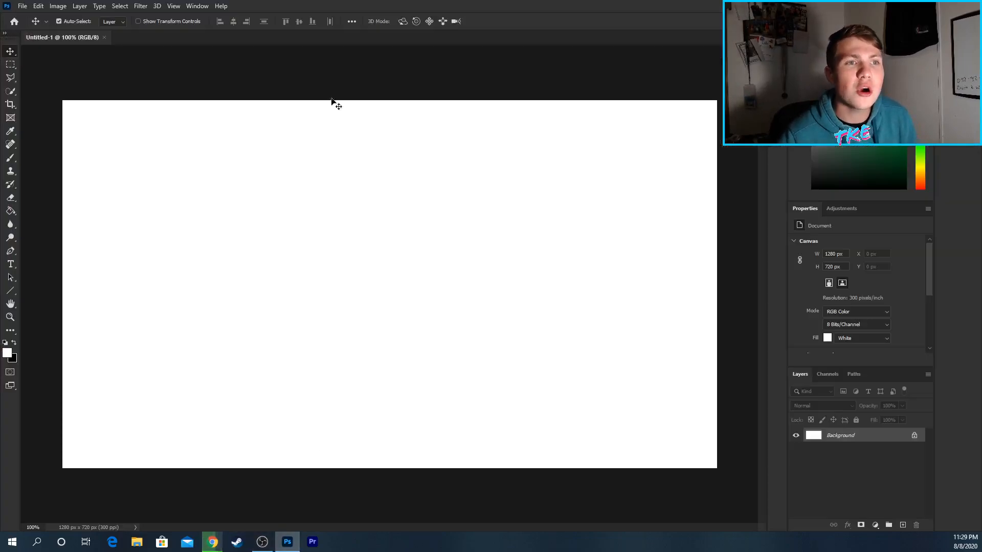
click(23, 5)
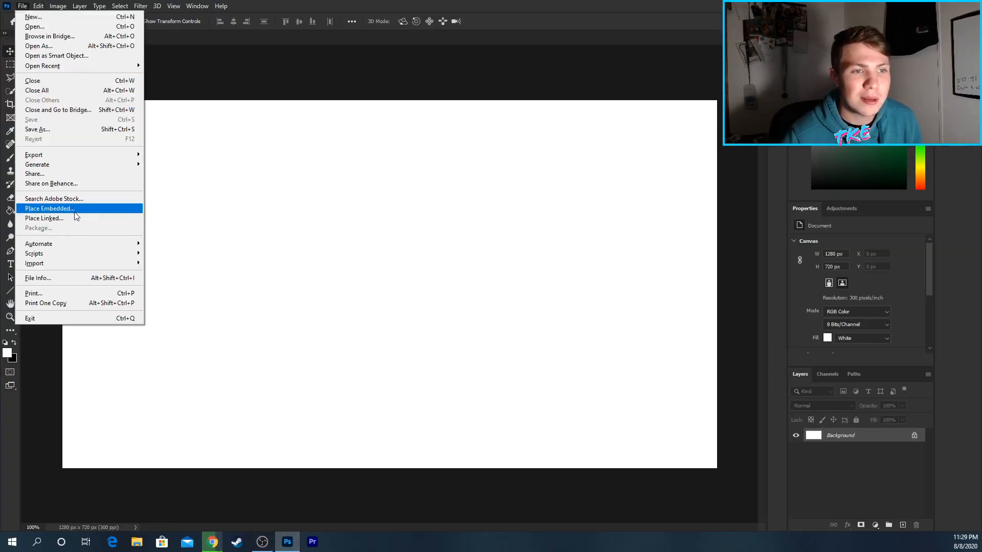
click(50, 208)
click(168, 87)
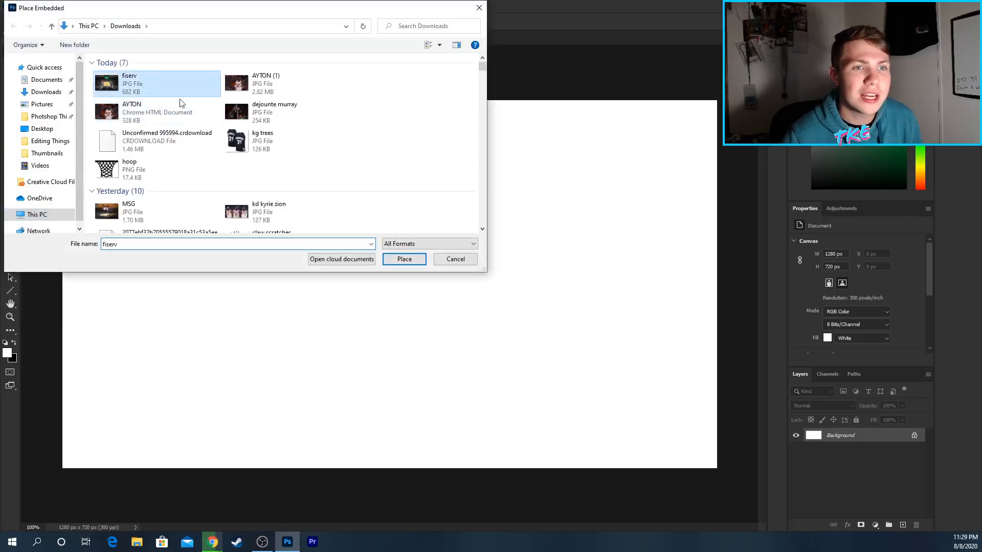
click(404, 259)
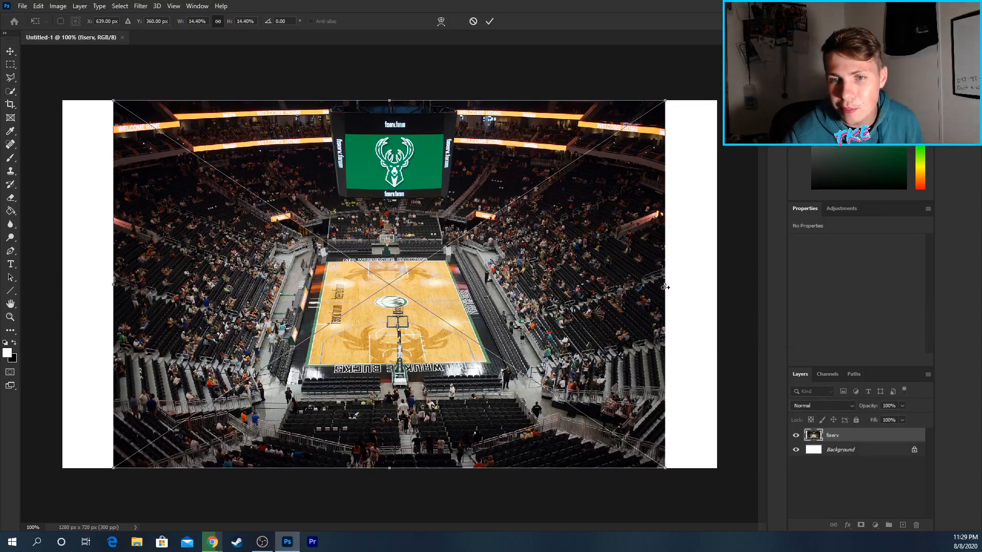
Scale the fiserv image to about 1388 x 925 px to cover the canvas and shift it up to about Y -205 px
drag(664, 288, 716, 284)
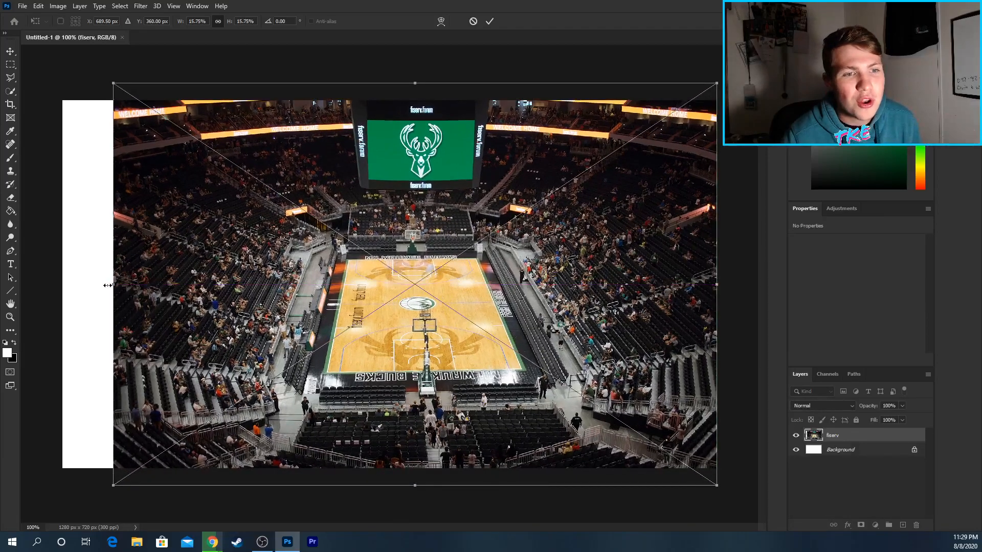
drag(115, 282, 60, 286)
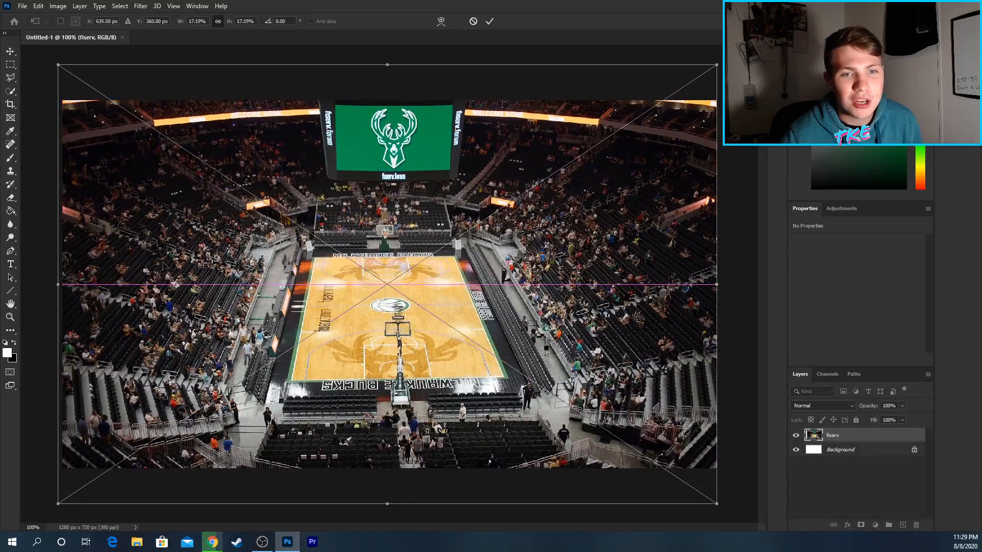
drag(440, 259, 438, 230)
drag(387, 476, 390, 510)
drag(450, 387, 454, 348)
key(Return)
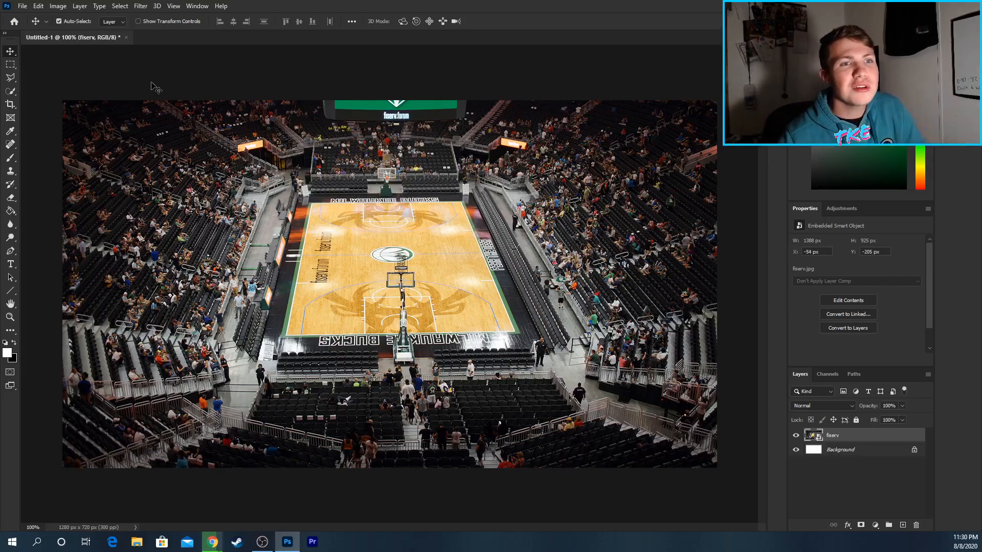
Start a Hue/Saturation adjustment on the fiserv layer with Colorize enabled and the hue set to 204
click(56, 5)
mouse_move(76, 33)
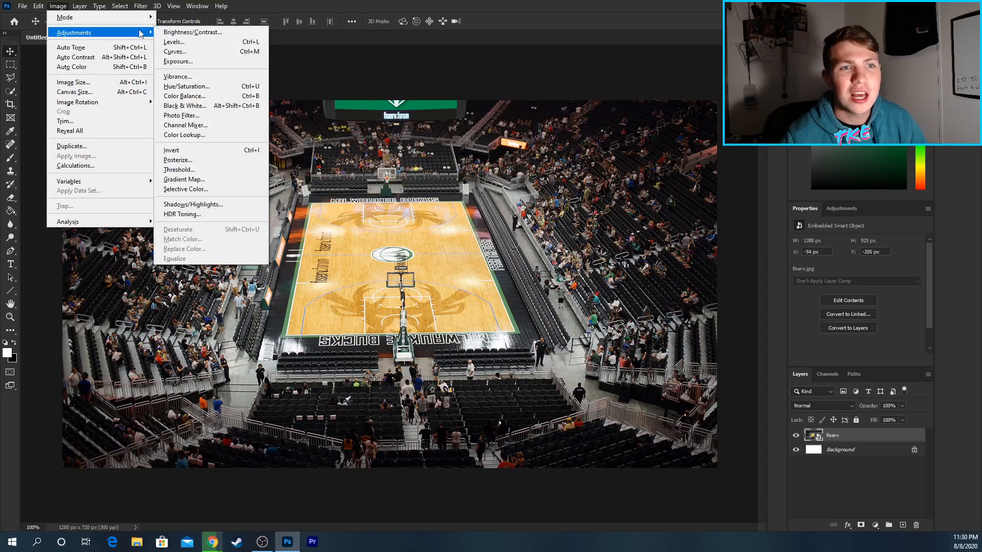
click(216, 88)
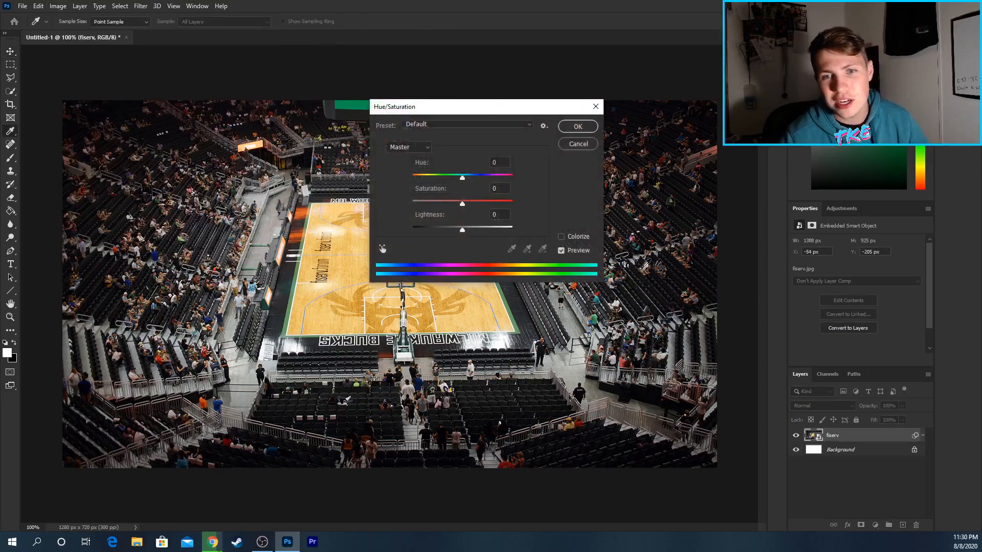
click(562, 238)
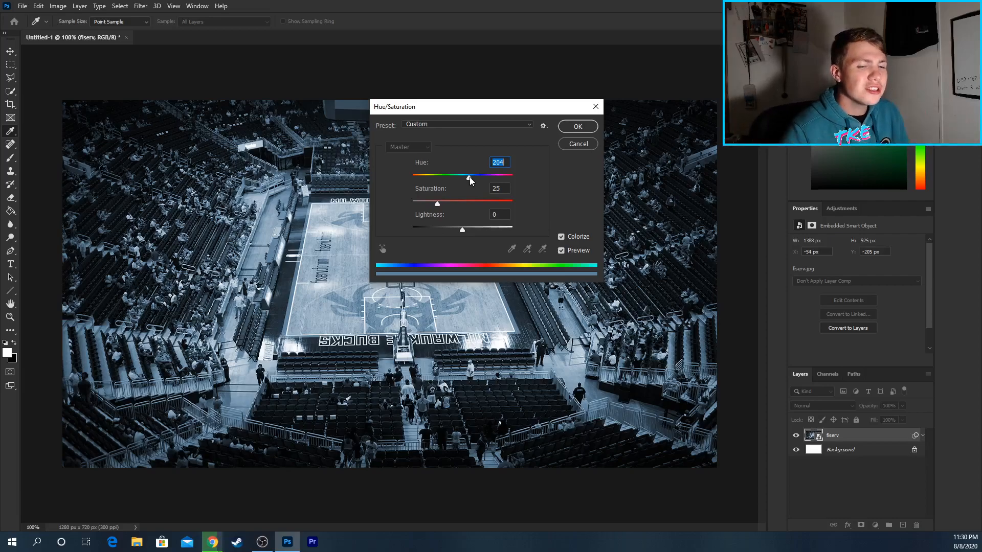
click(136, 542)
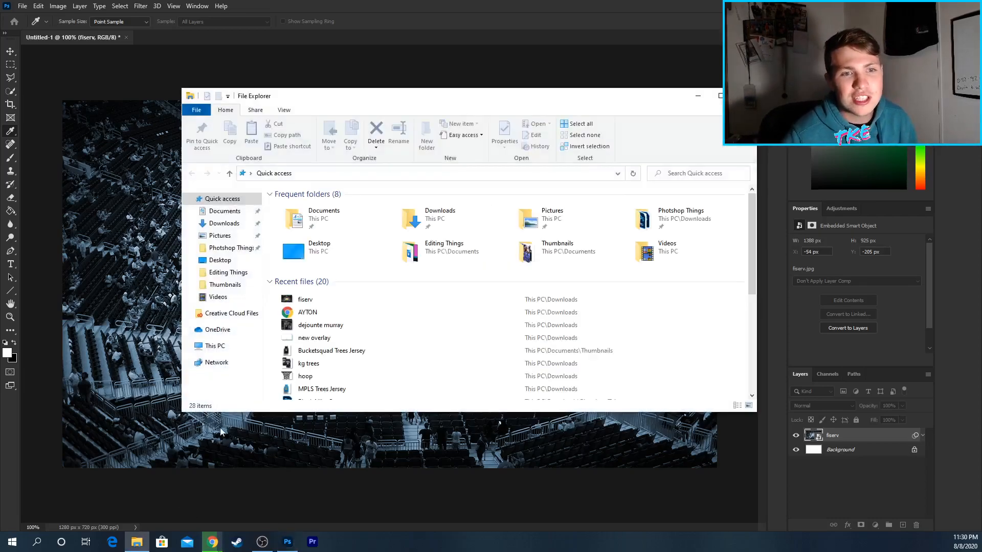
click(325, 314)
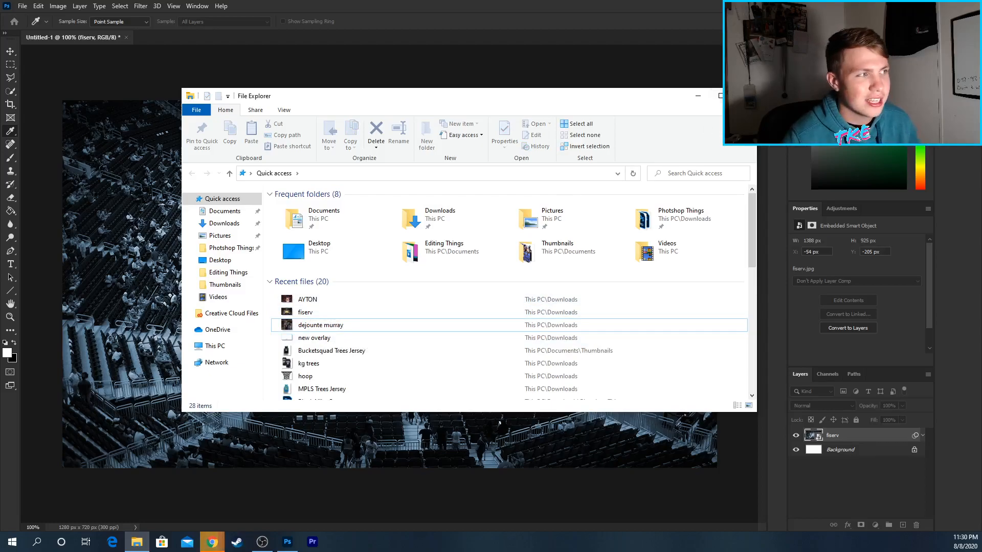
key(alt+Tab)
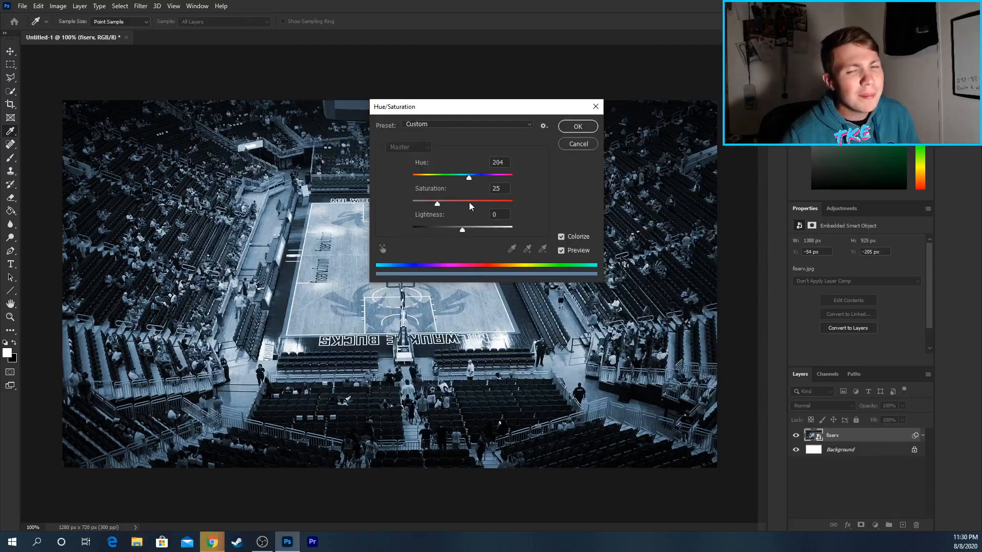
Set the colorize hue to 360, raise the saturation to a vivid red, and apply the adjustment to the fiserv layer
drag(471, 179, 514, 183)
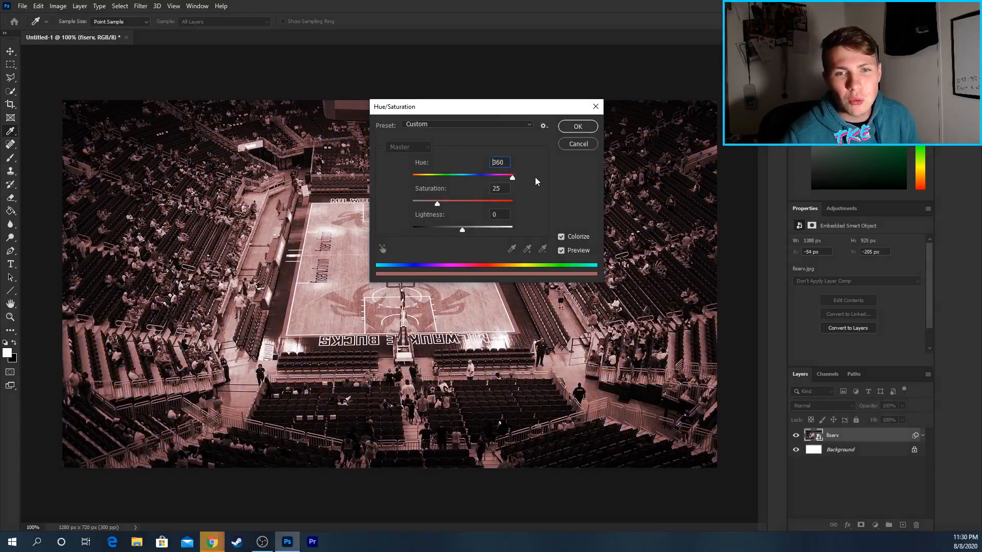
drag(457, 206, 496, 203)
click(578, 126)
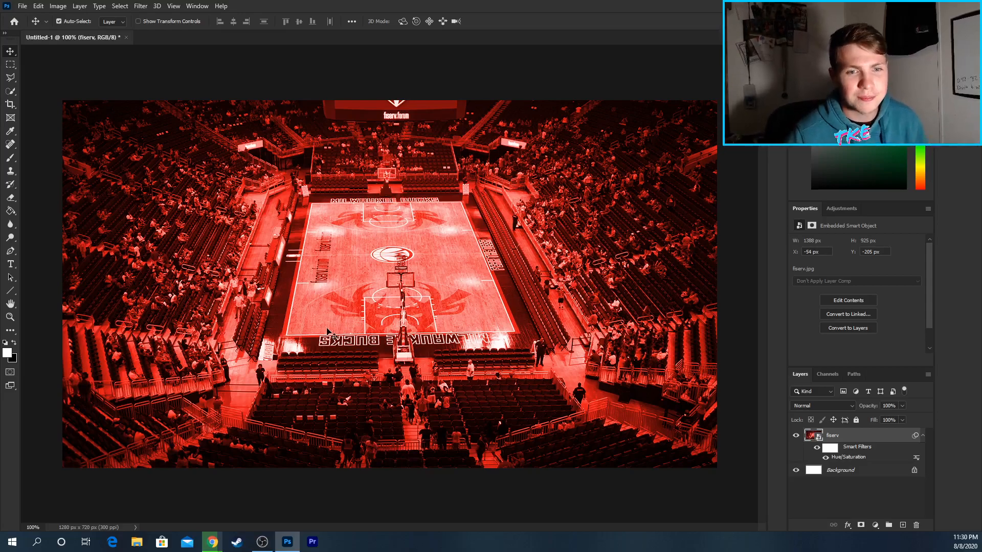
Apply a Camera Raw Filter to the fiserv layer with Texture +70, Clarity +72 and Dehaze +72
click(144, 6)
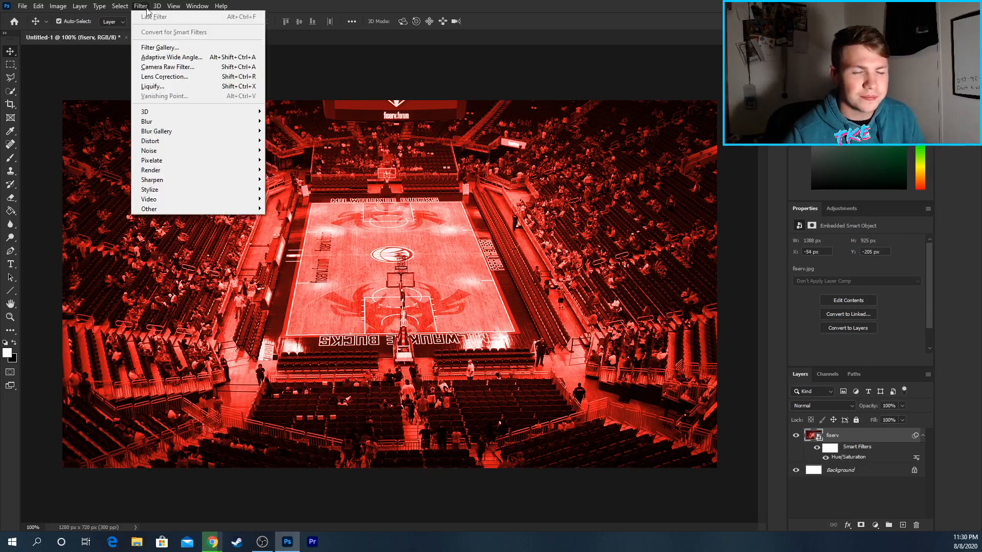
click(172, 67)
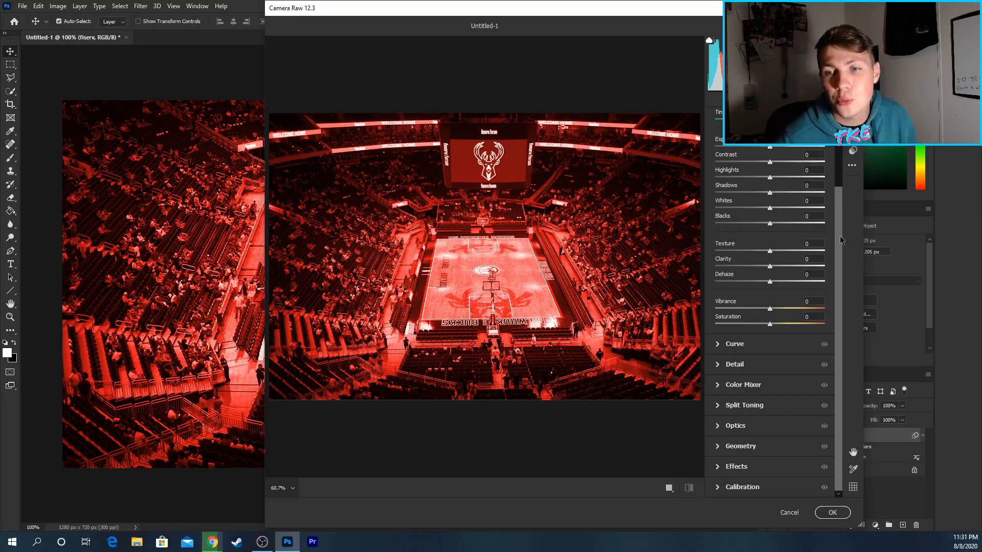
click(808, 251)
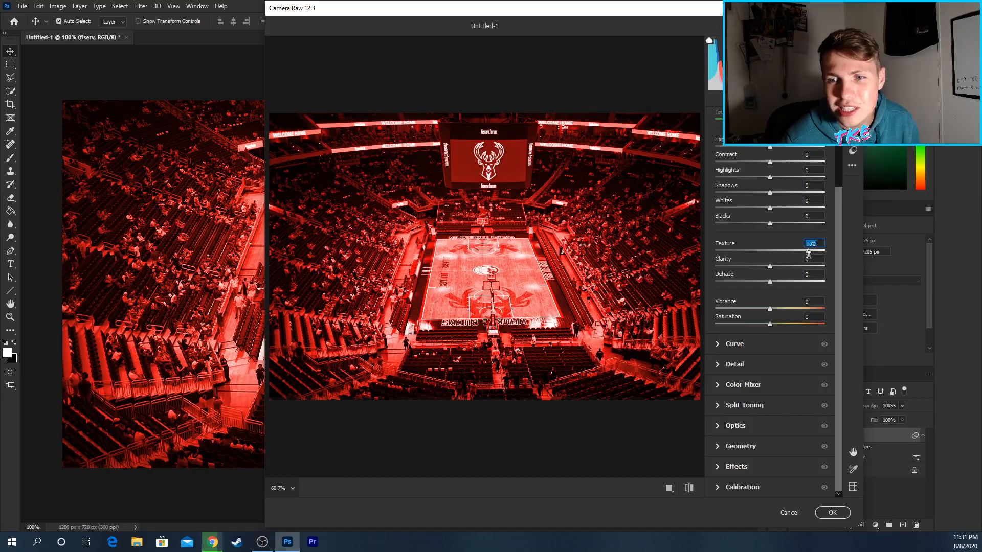
click(809, 267)
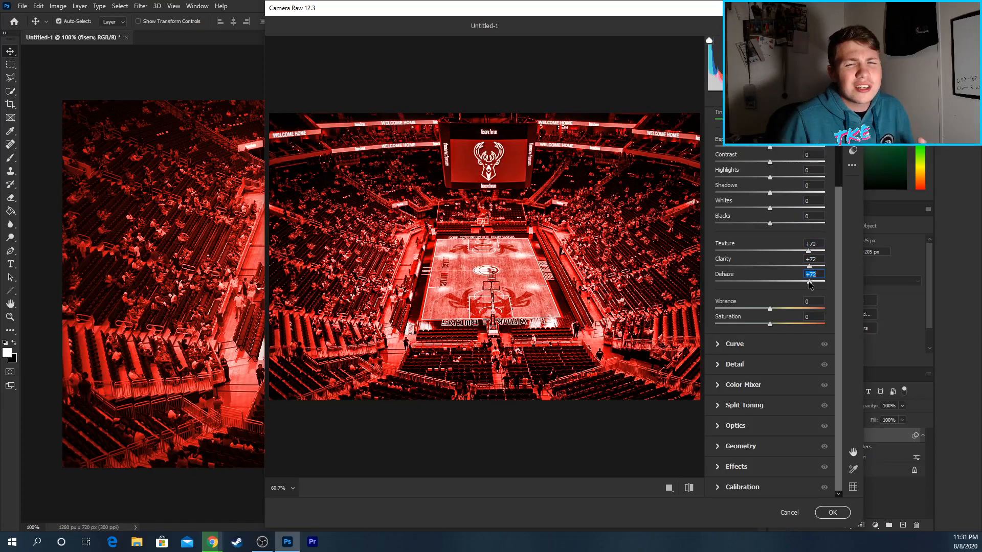
click(845, 509)
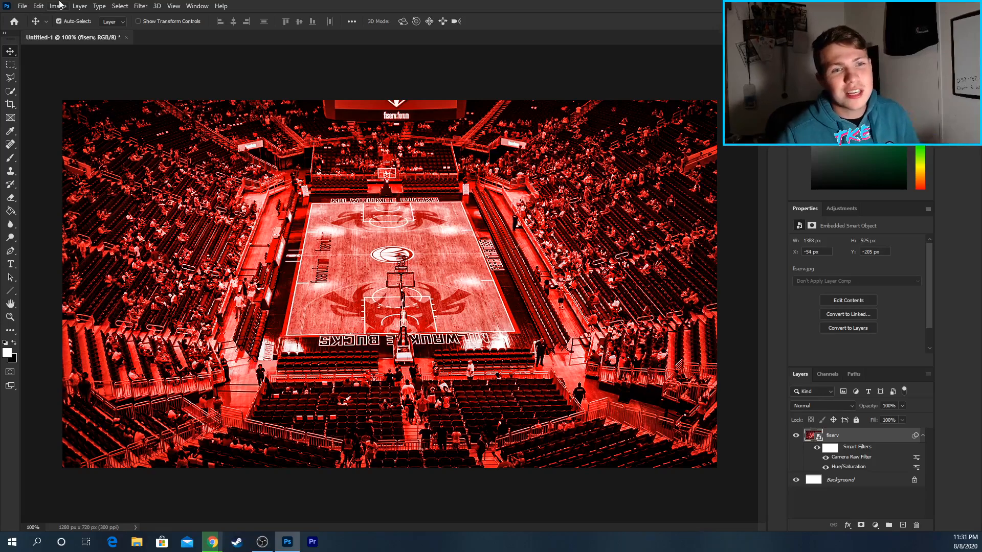
Place the dejounte murray JPG from Downloads as an embedded image at its default fitted size
click(22, 5)
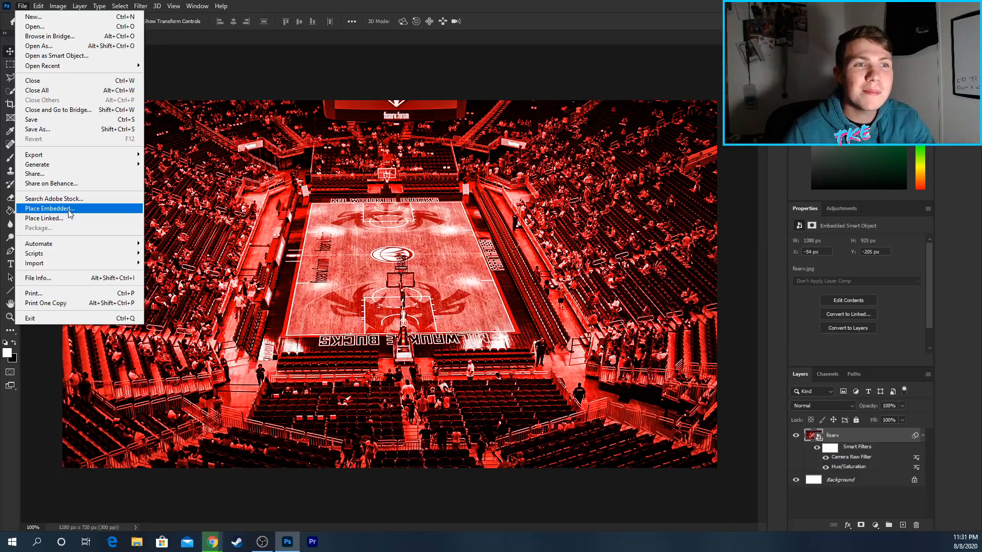
click(69, 210)
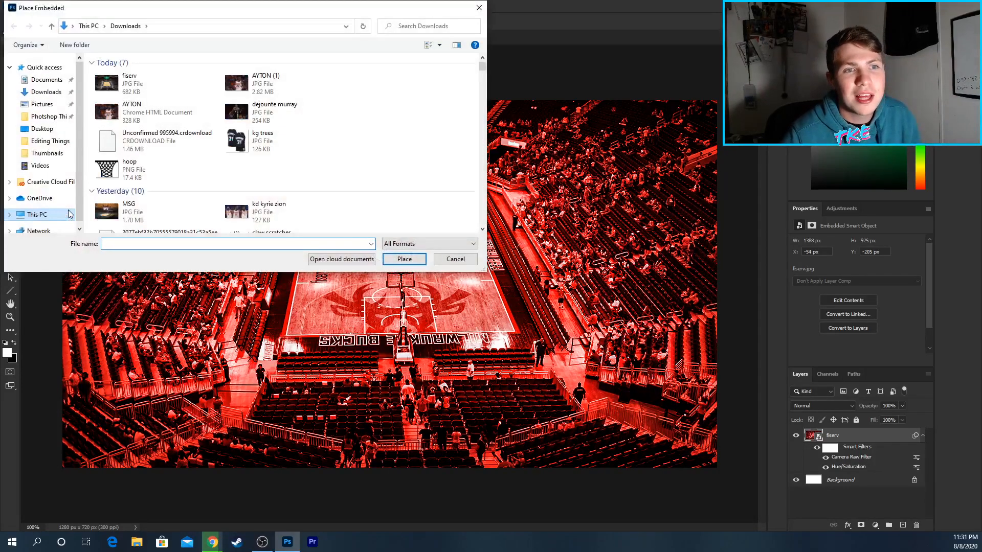
click(300, 112)
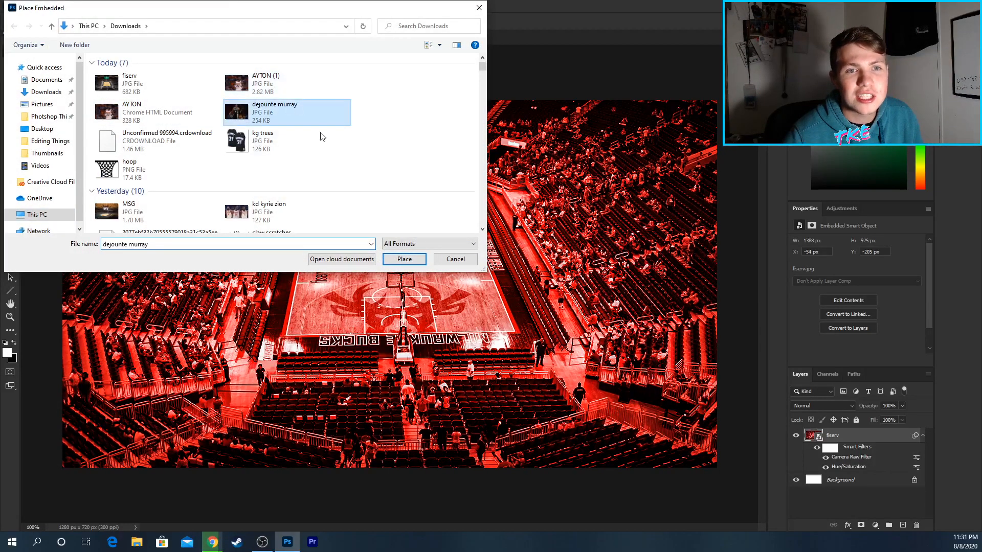
click(409, 261)
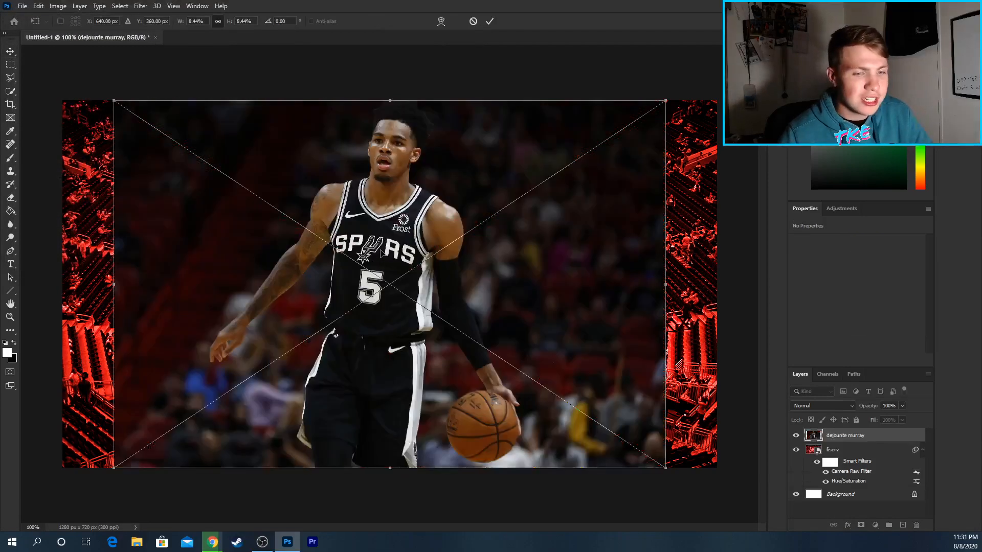
key(Return)
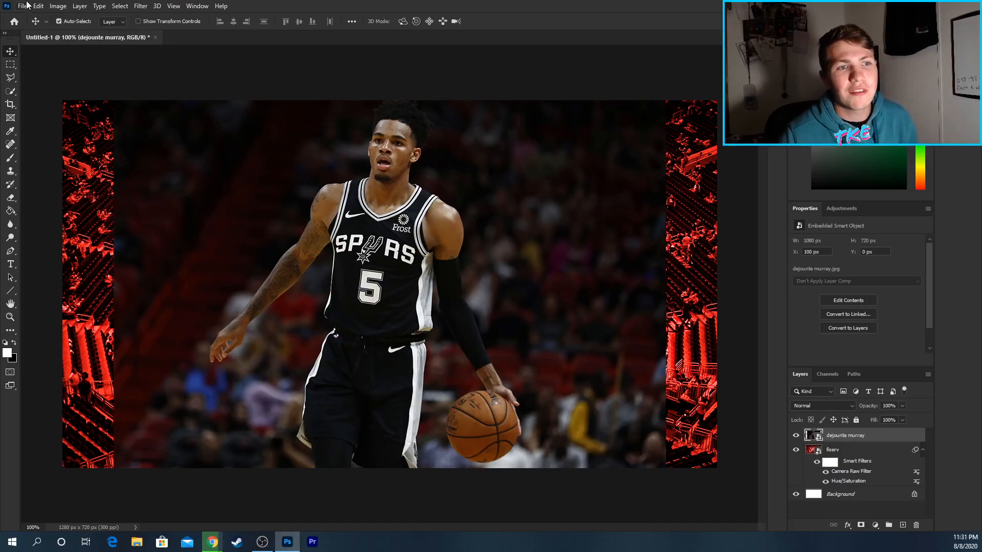
click(8, 93)
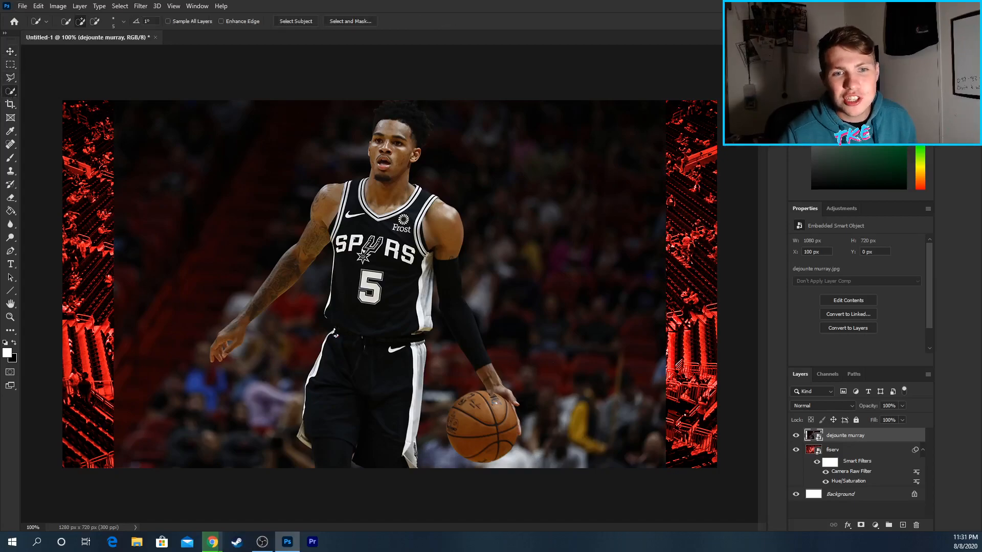
mouse_move(379, 238)
mouse_down()
mouse_move(373, 268)
mouse_move(414, 255)
mouse_up()
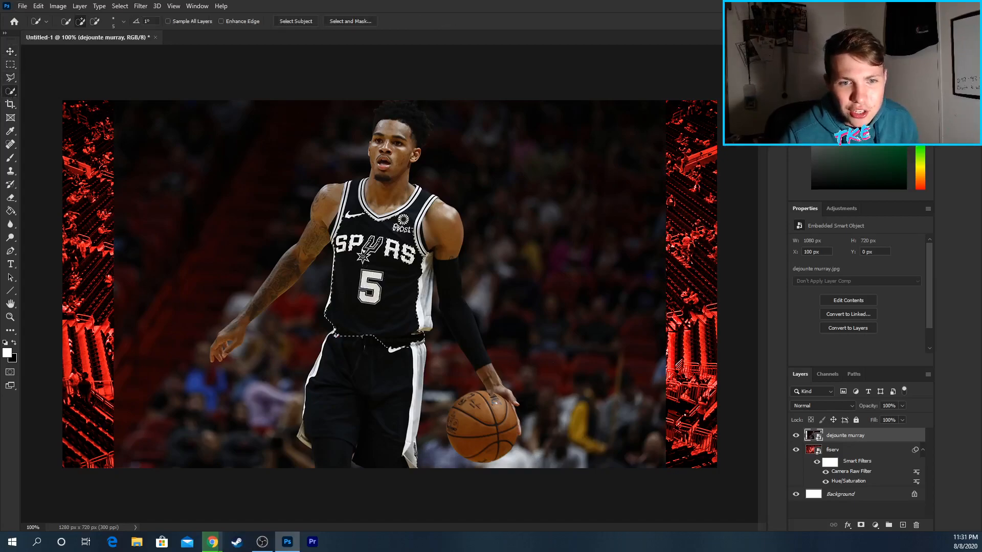
key(ctrl+d)
Select the player and basketball in the dejounte murray photo using the Object Selection Tool in Rectangle mode
right_click(10, 92)
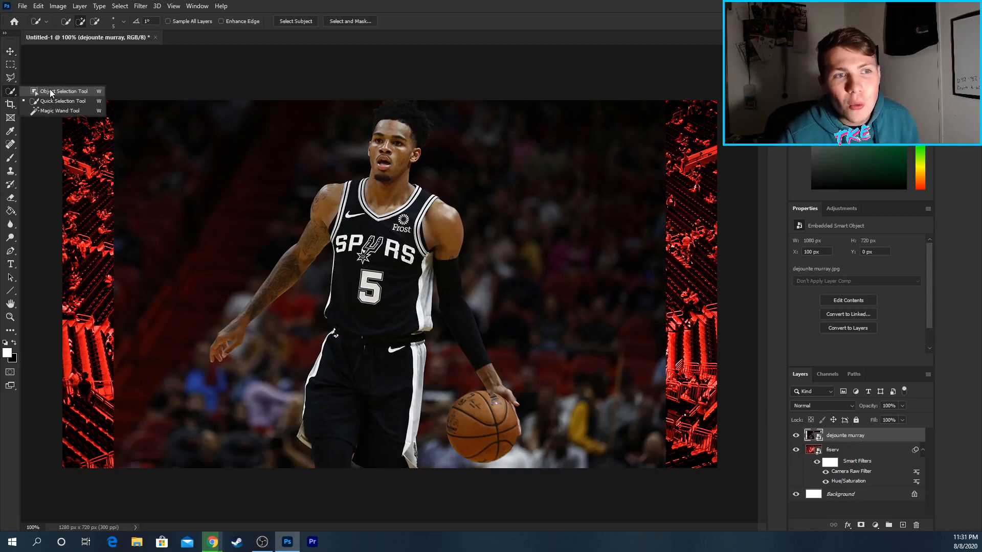
click(52, 91)
drag(185, 94, 546, 483)
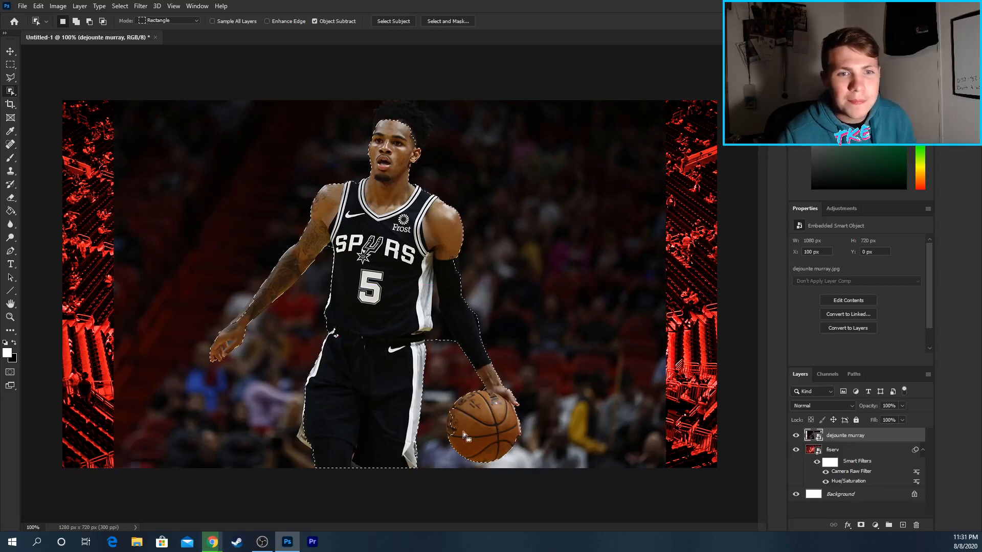
Refine the selection with the Quick Selection Tool, subtracting the background beside the black arm sleeve and between that arm and the torso
right_click(10, 91)
click(46, 101)
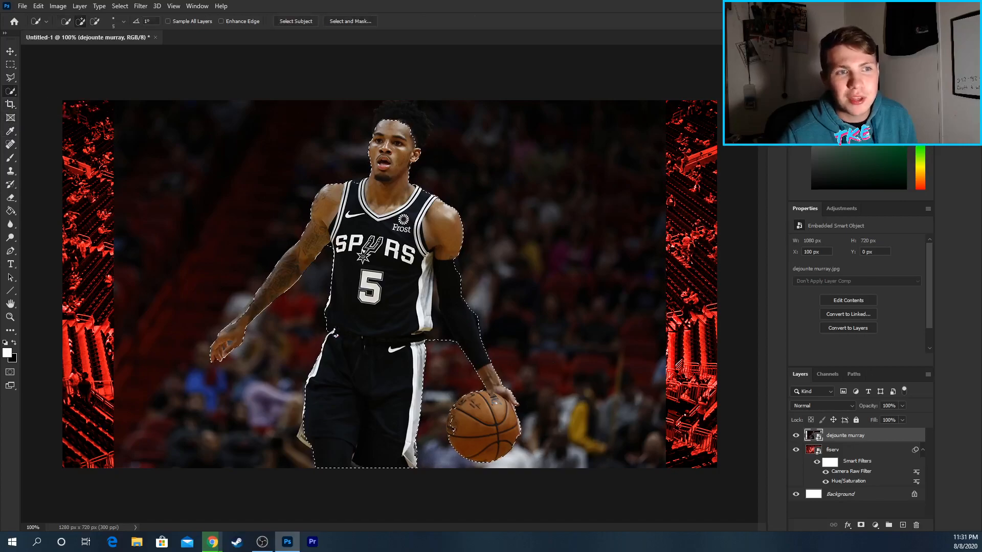
right_click(12, 94)
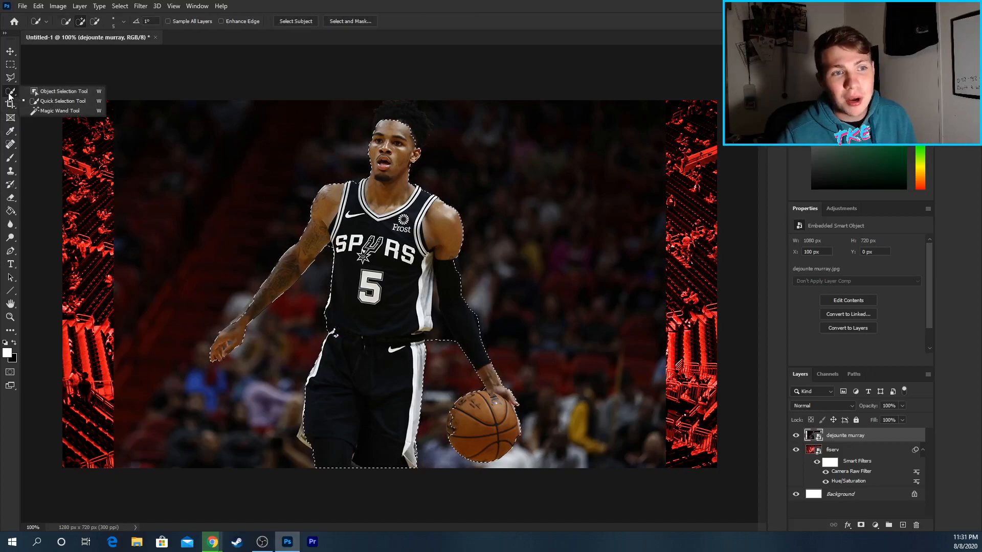
click(44, 104)
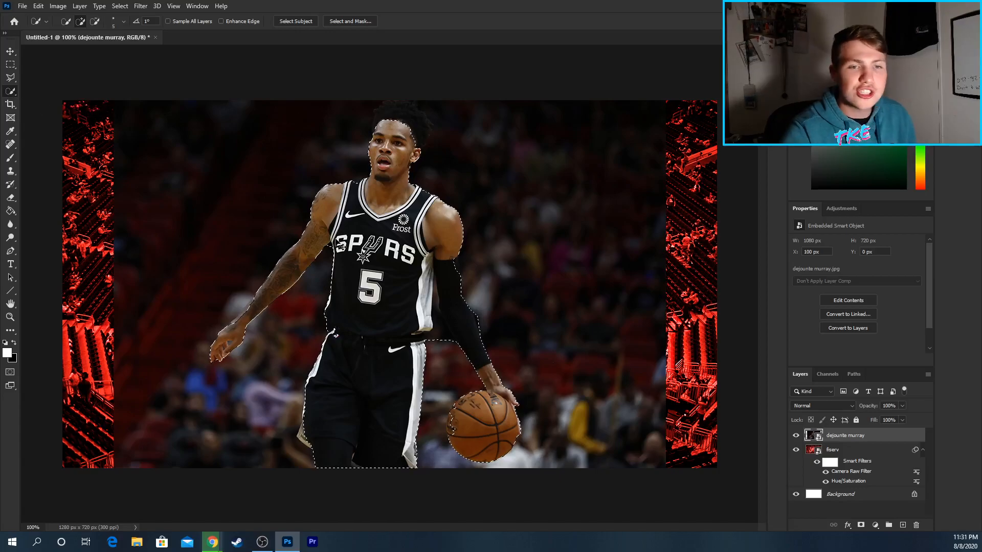
key(ctrl+plus)
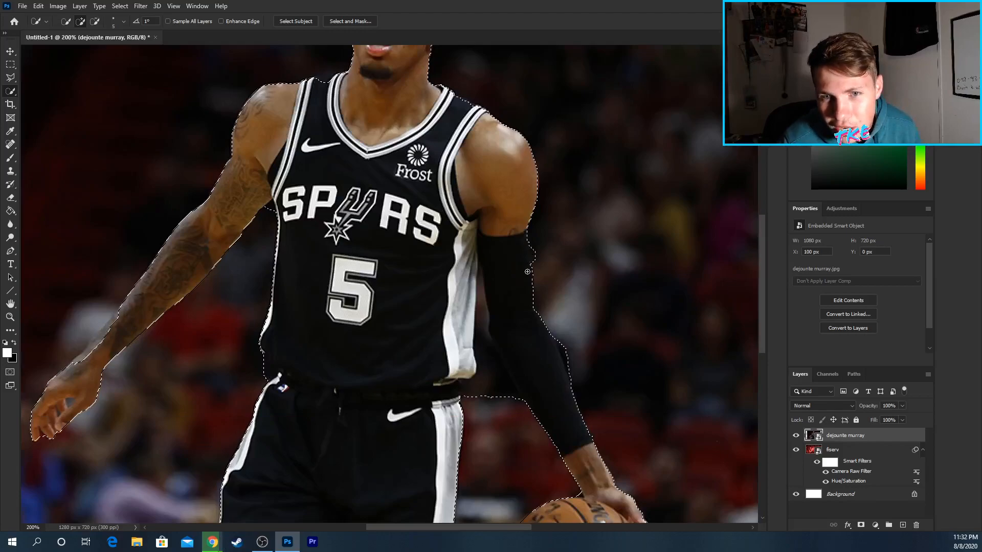
key(alt)
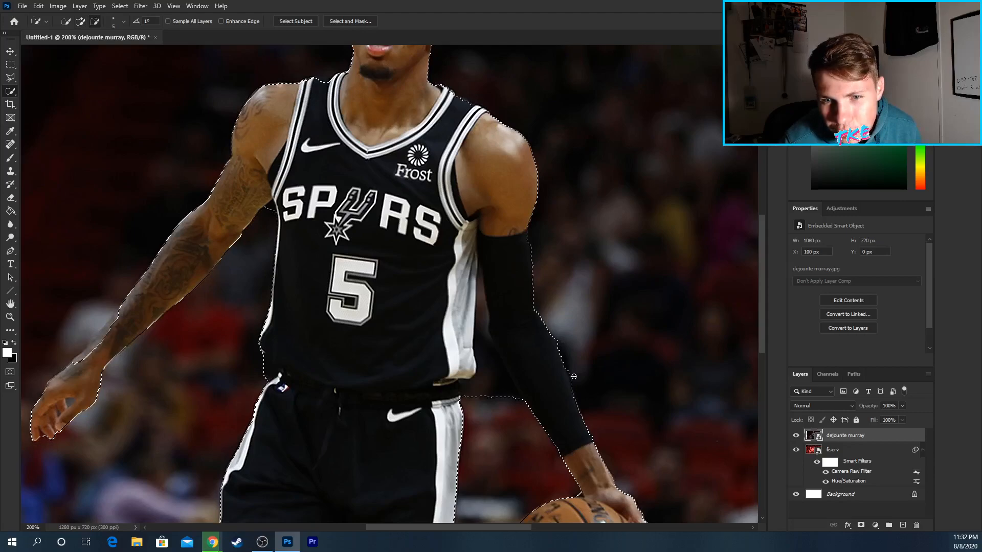
click(494, 381)
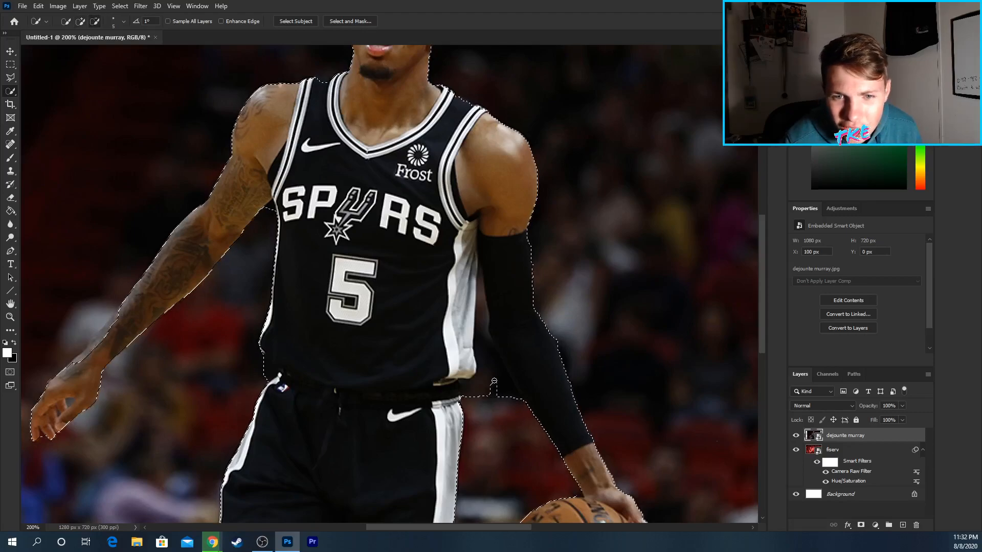
click(489, 370)
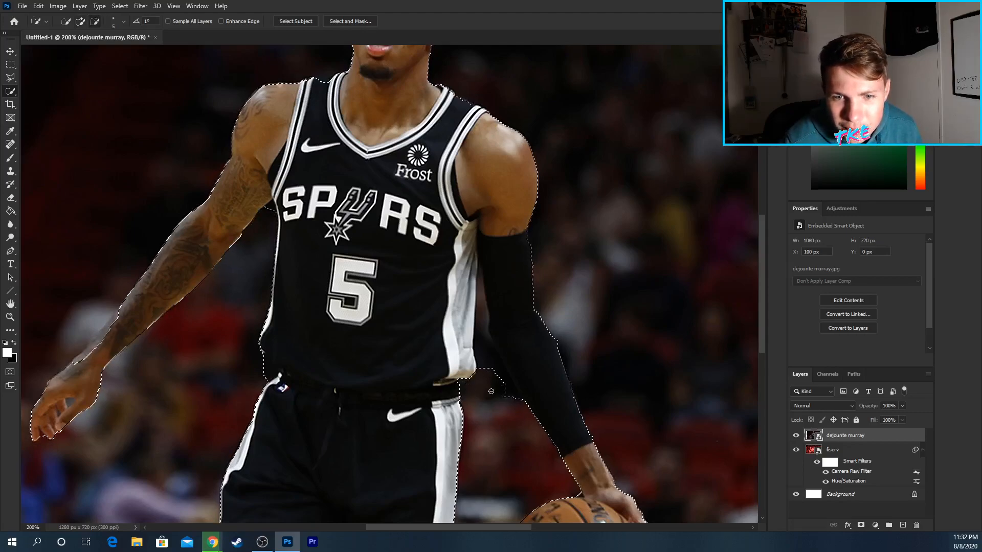
click(515, 327)
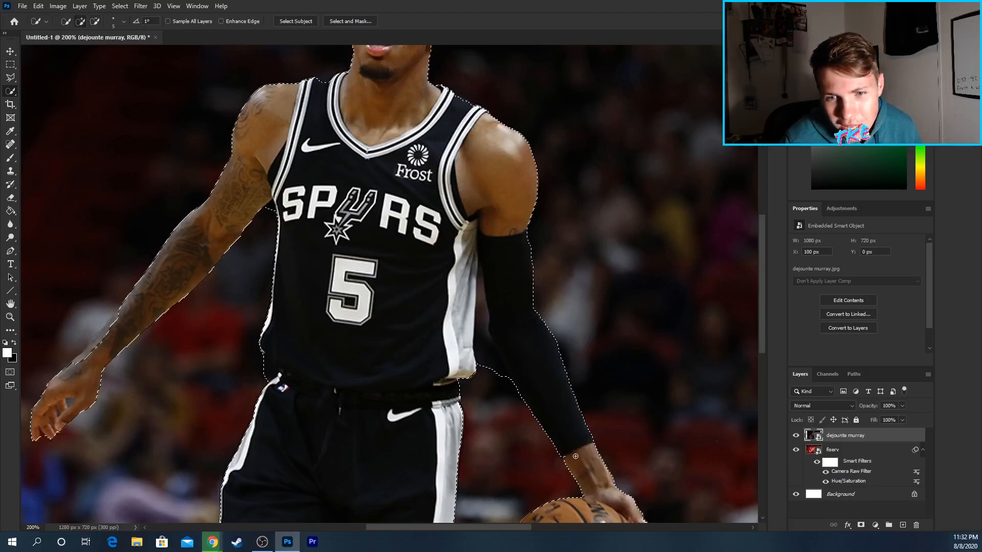
key(alt)
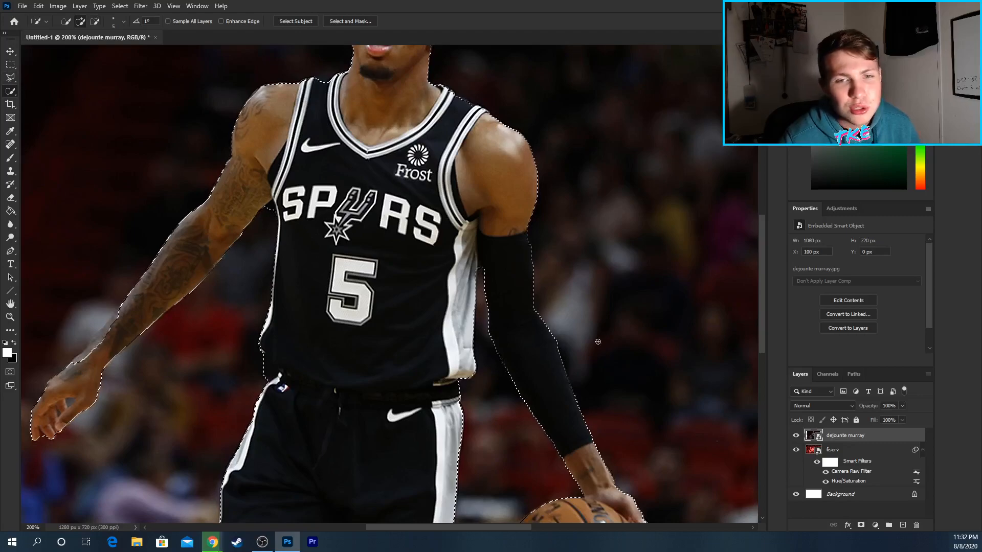
Clean up the selection along the jersey's waist, the shorts' hem and between the legs, and include the basketball's whole edge
key(alt)
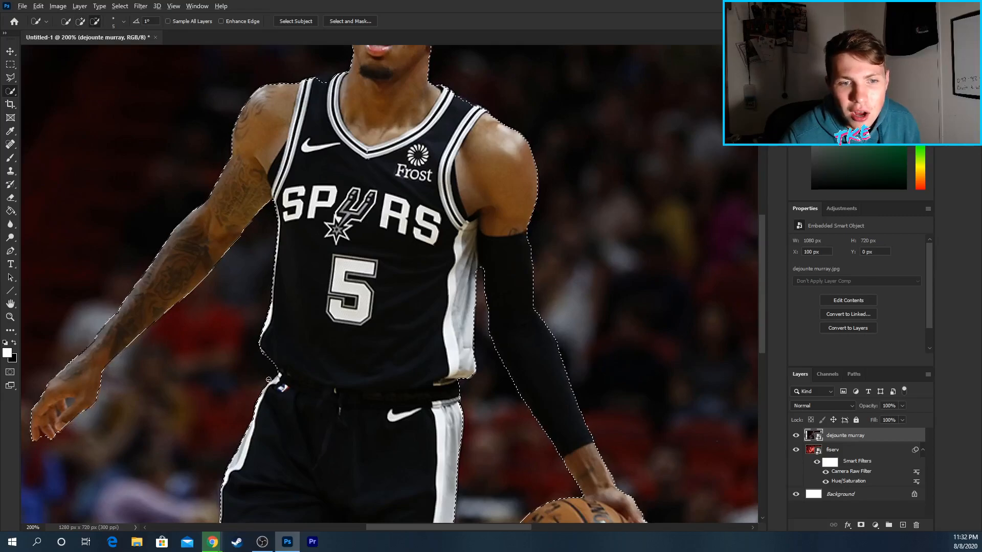
drag(760, 260, 757, 303)
drag(222, 350, 211, 369)
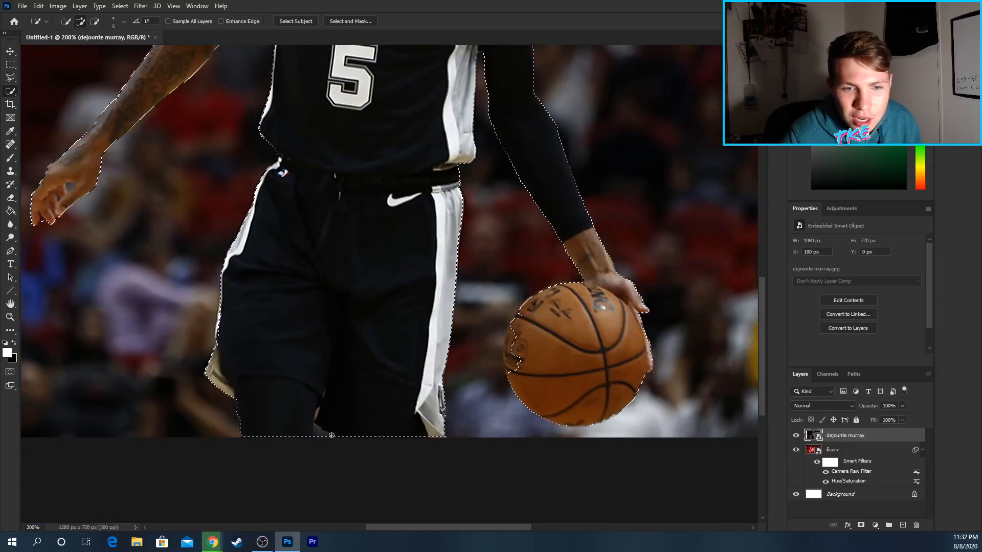
drag(318, 432, 322, 436)
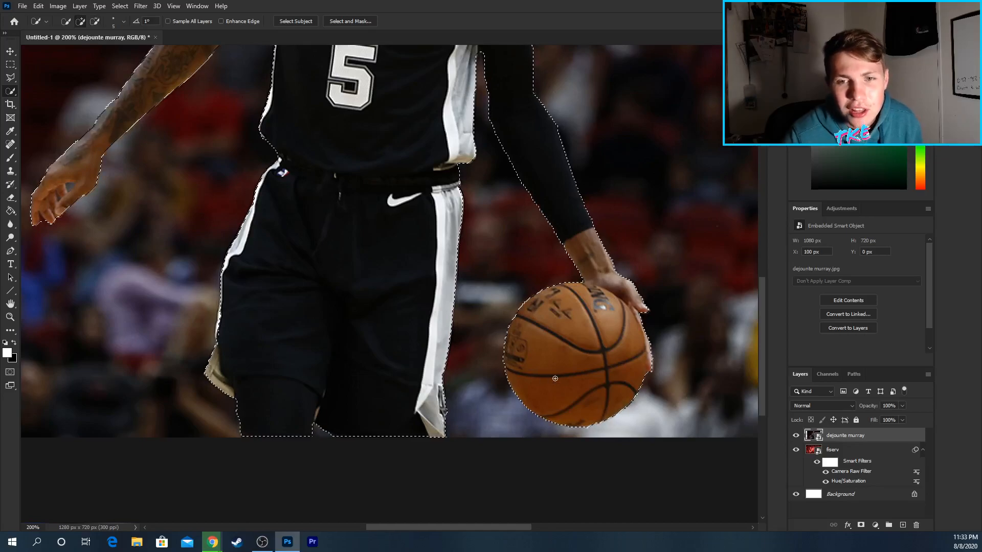
scroll(552, 378, up, 1)
key(ctrl+minus)
key(ctrl+minus)
key(ctrl+minus)
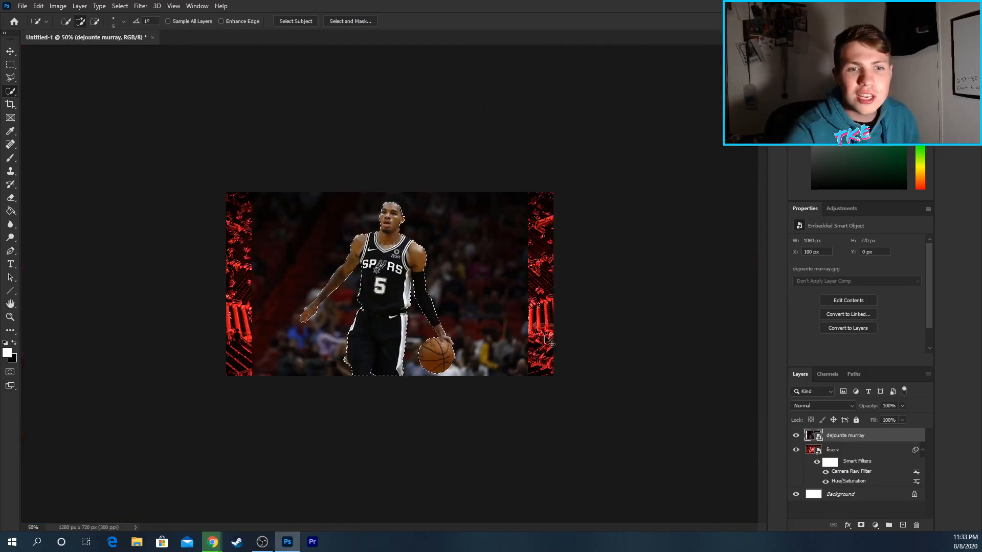
Add the player's hair to the selection with the Quick Selection Tool and subtract the dark background around it
key(ctrl+minus)
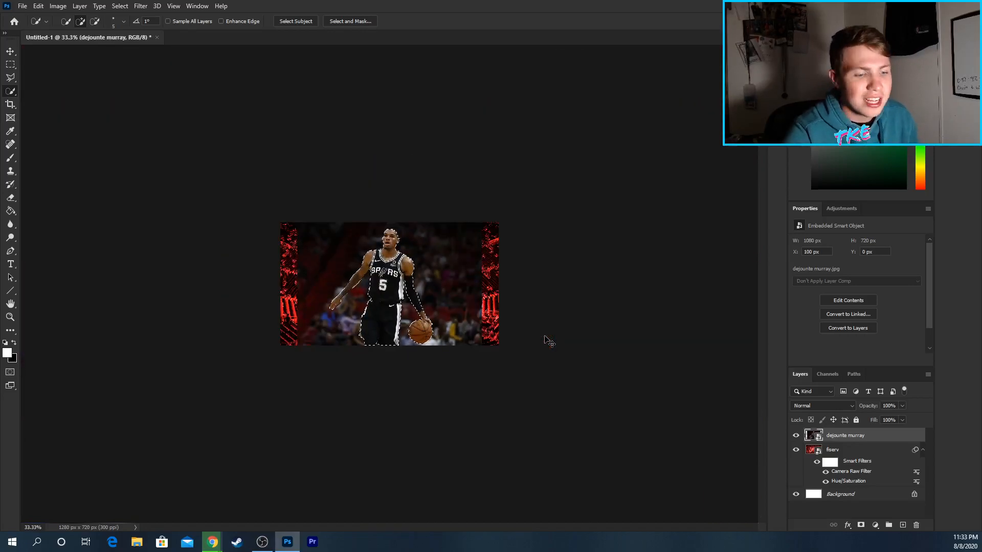
key(ctrl+plus)
key(ctrl+plus)
key(ctrl+plus)
key(ctrl+plus)
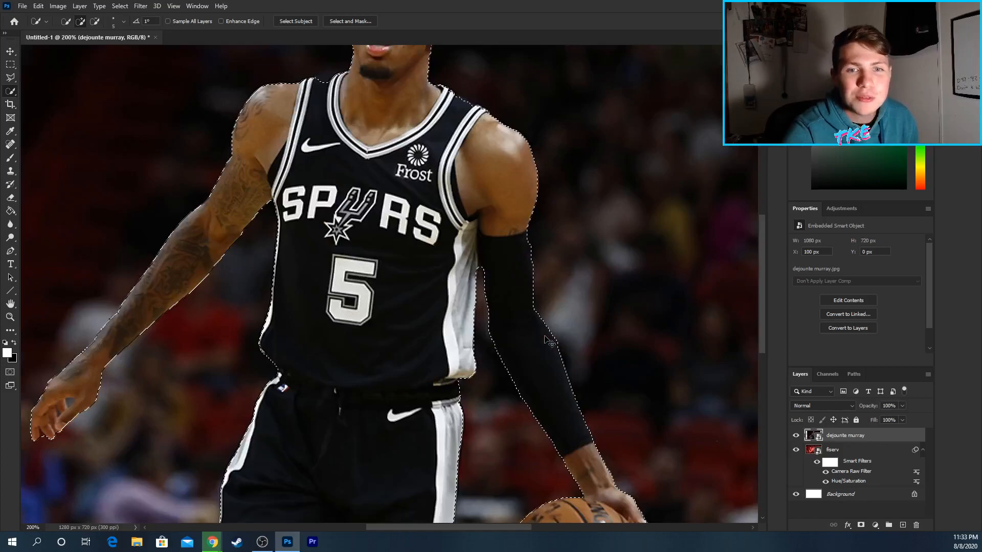
key(ctrl+plus)
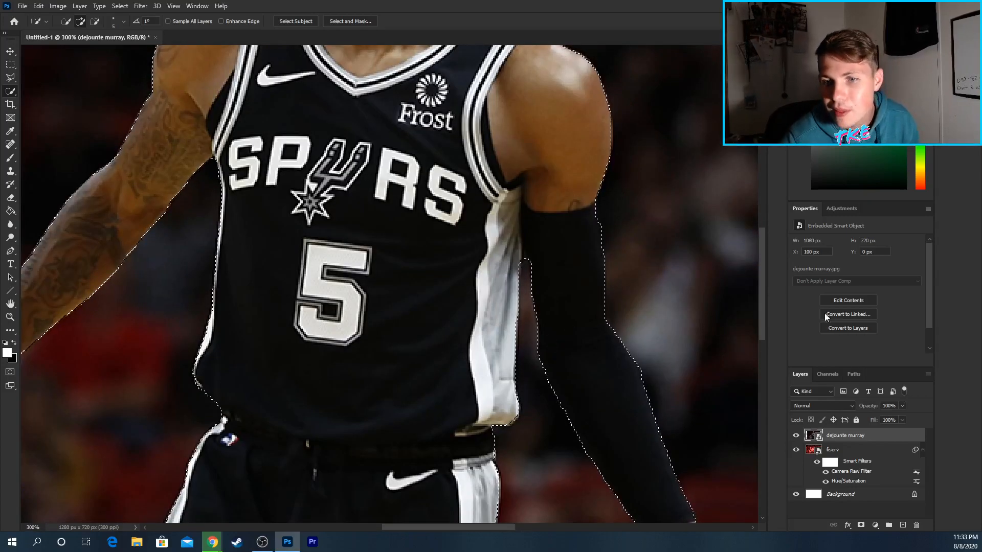
drag(761, 290, 761, 213)
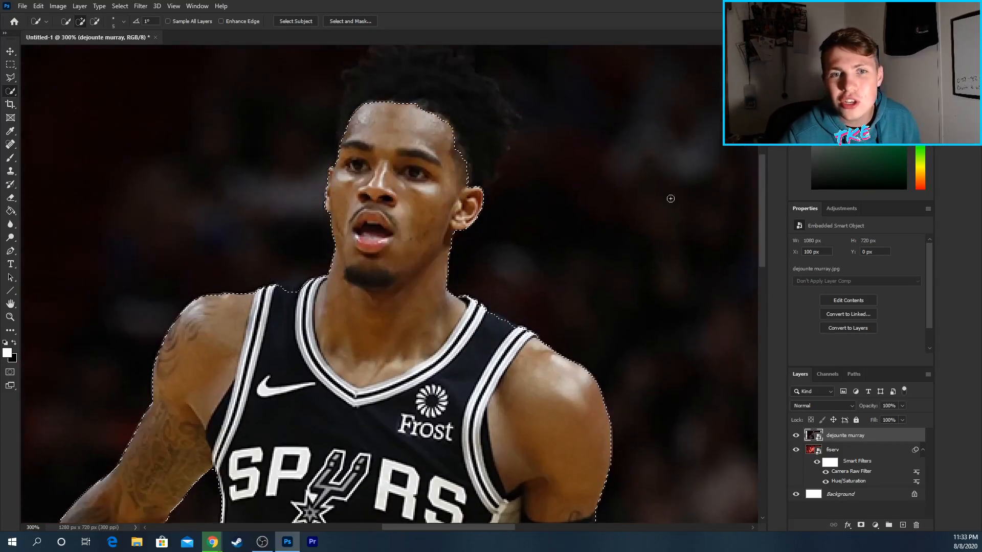
scroll(715, 231, up, 3)
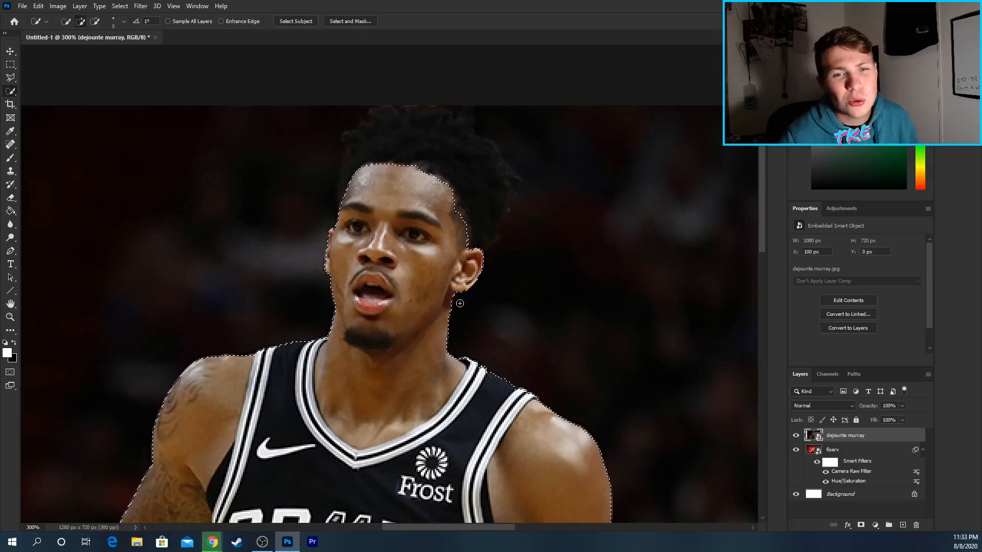
drag(442, 160, 464, 216)
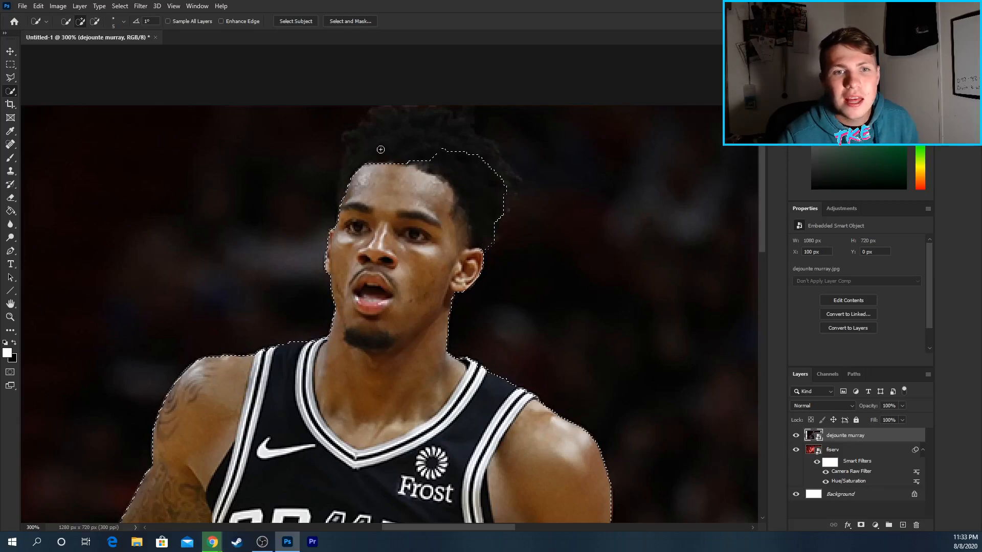
mouse_move(352, 138)
mouse_down()
mouse_move(369, 124)
mouse_move(430, 120)
mouse_move(497, 164)
mouse_up()
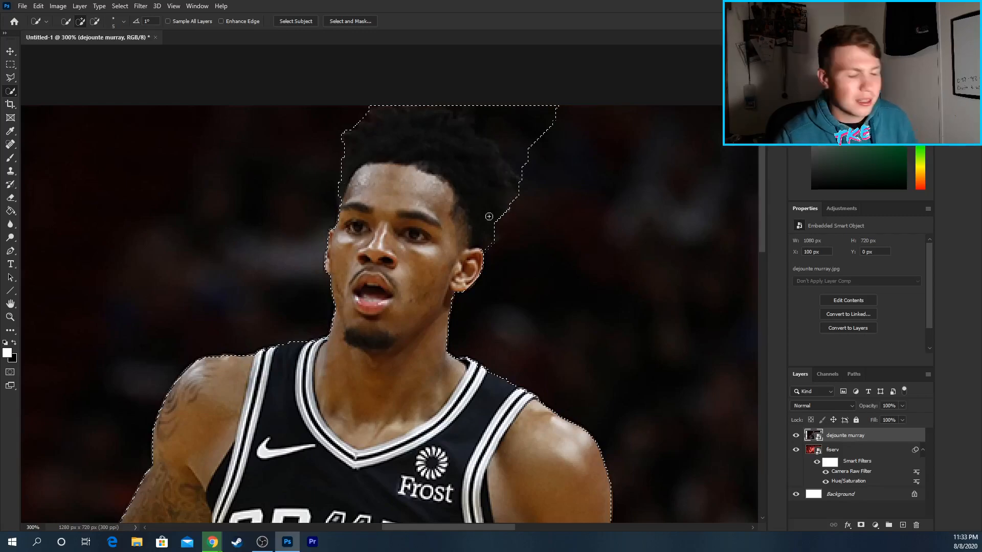
drag(525, 104, 549, 151)
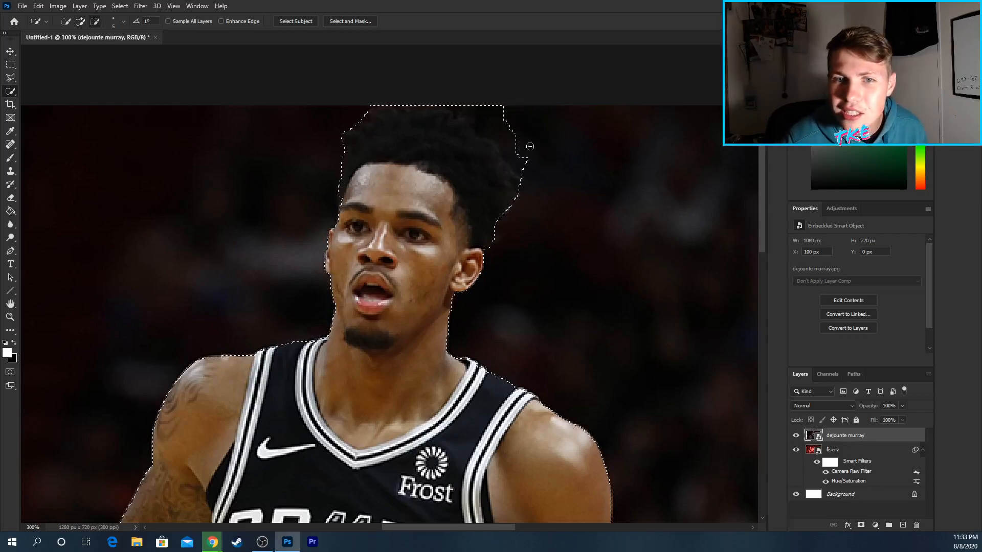
mouse_move(473, 106)
mouse_down()
mouse_move(388, 101)
mouse_move(366, 111)
mouse_up()
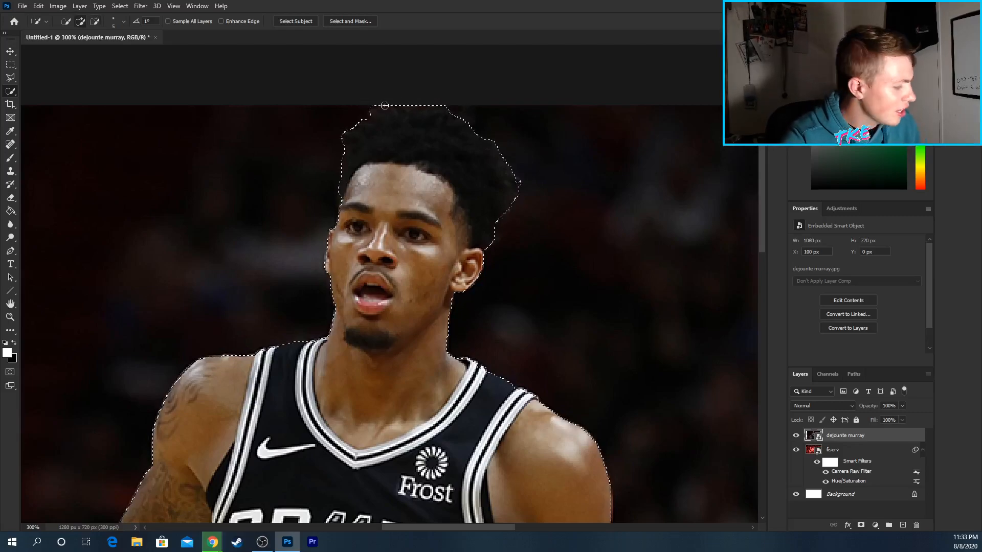
Subtract the background between the fingers of the player's free hand from the selection
key(ctrl+minus)
key(ctrl+minus)
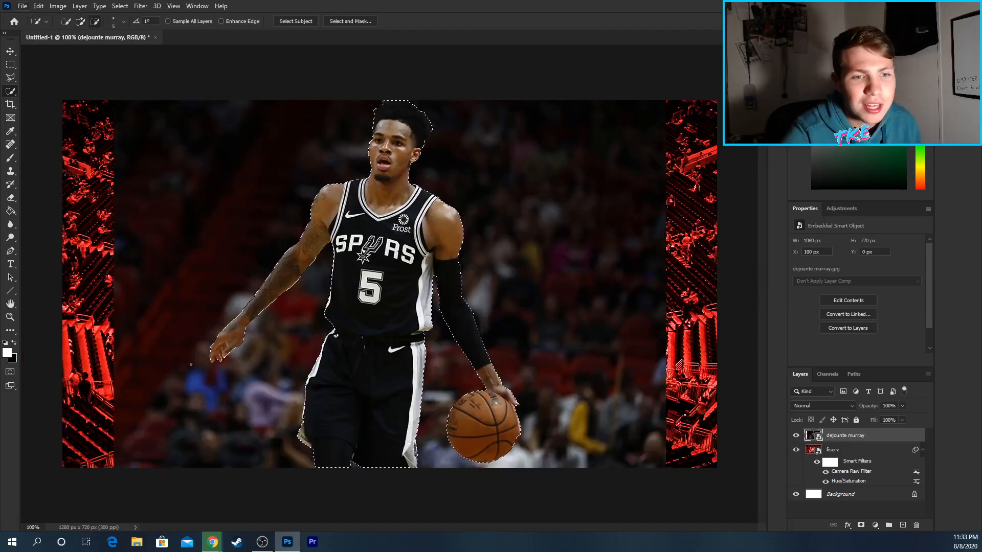
key(ctrl+plus)
key(ctrl+plus)
drag(450, 526, 377, 526)
drag(763, 264, 760, 287)
alt+click(271, 409)
alt+click(277, 379)
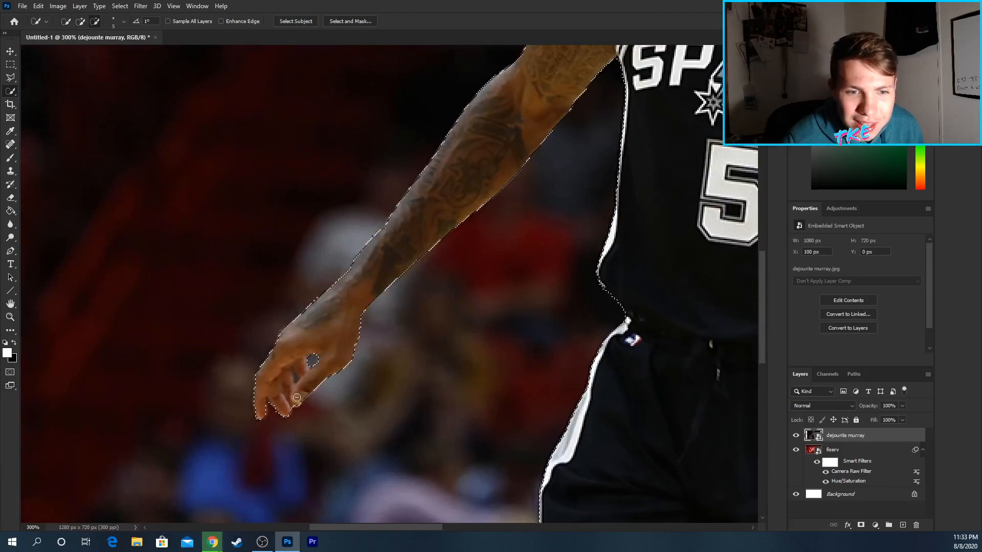
Output the dejounte murray selection to a New Layer through Select and Mask
click(362, 20)
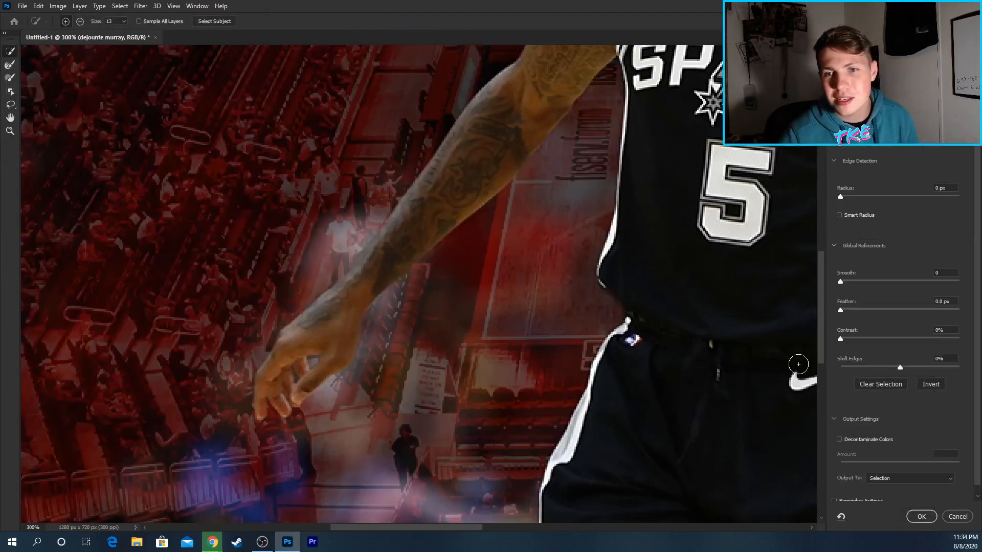
key(ctrl+minus)
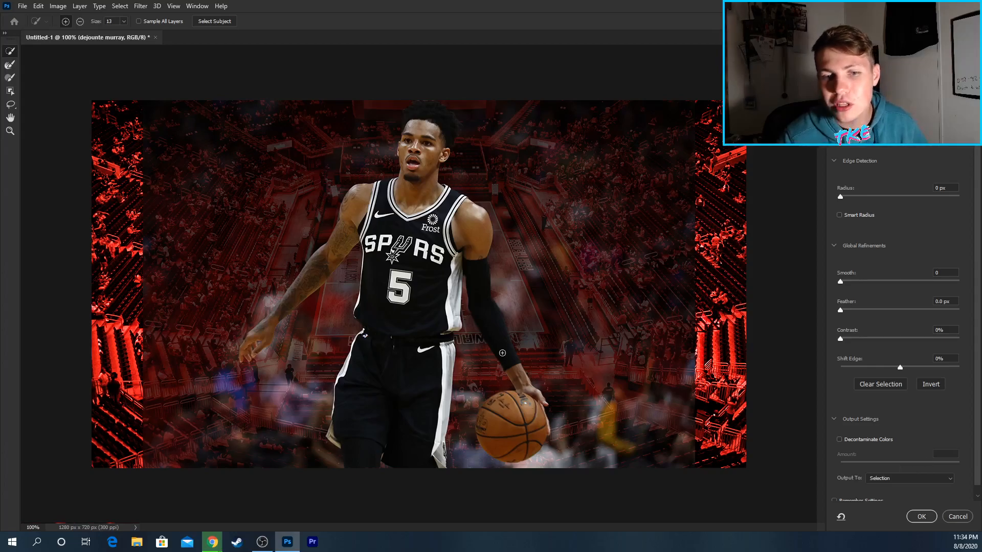
click(877, 476)
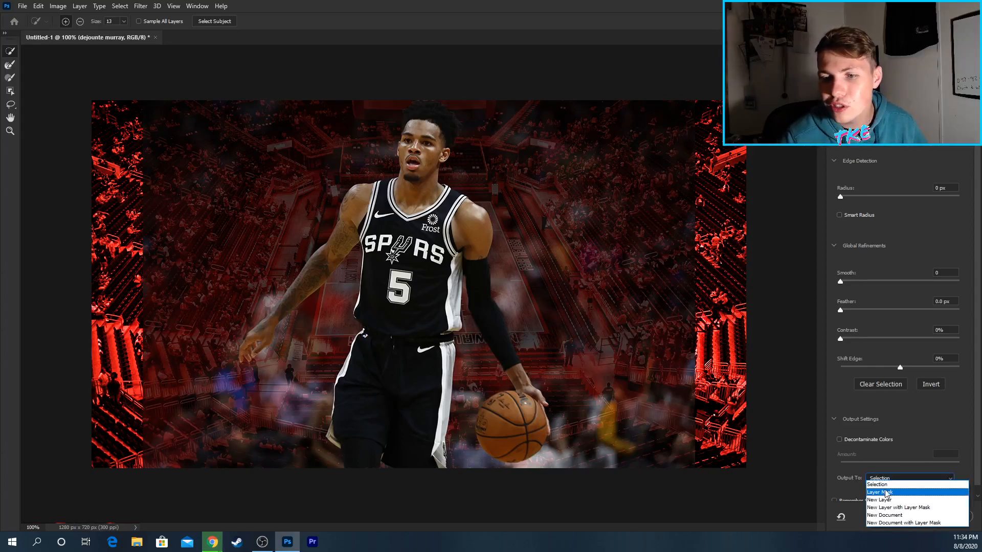
click(910, 500)
click(921, 517)
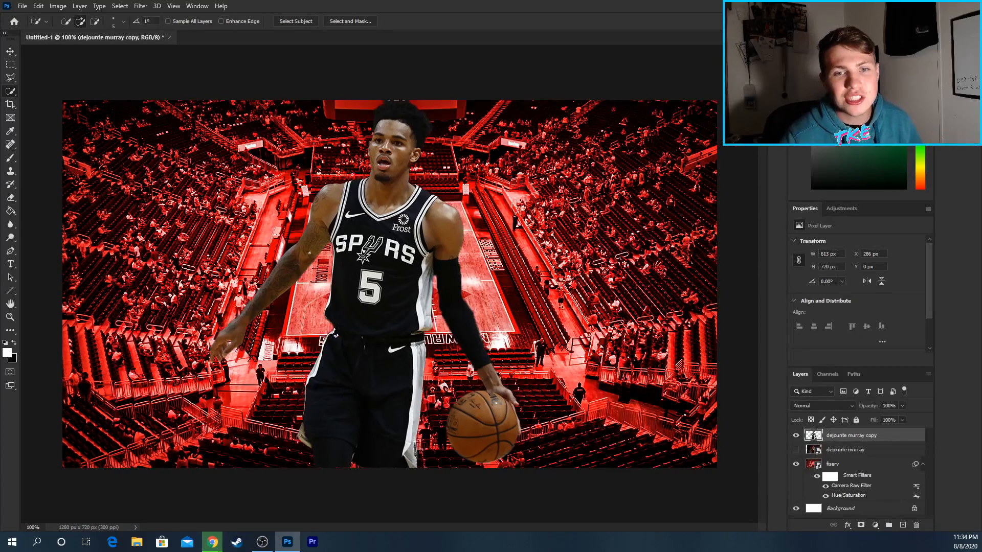
Move the Murray cut-out to the right side of the canvas and scale it up to about 770 x 905 px
key(v)
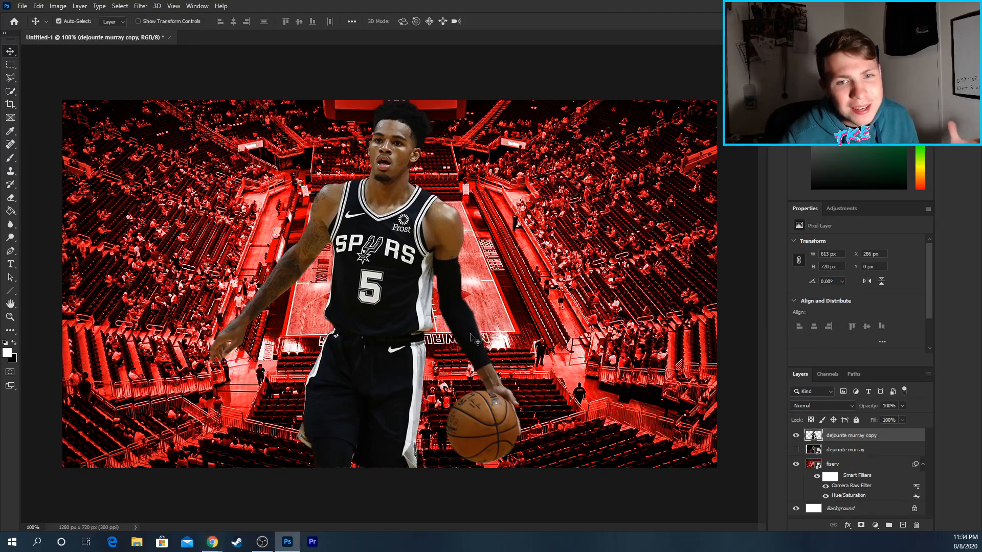
drag(389, 236, 581, 243)
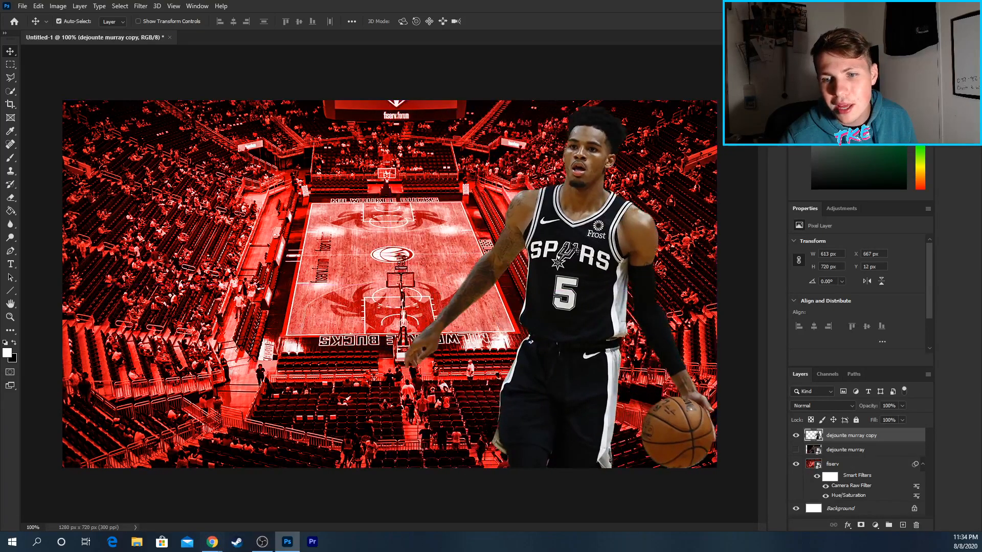
click(38, 7)
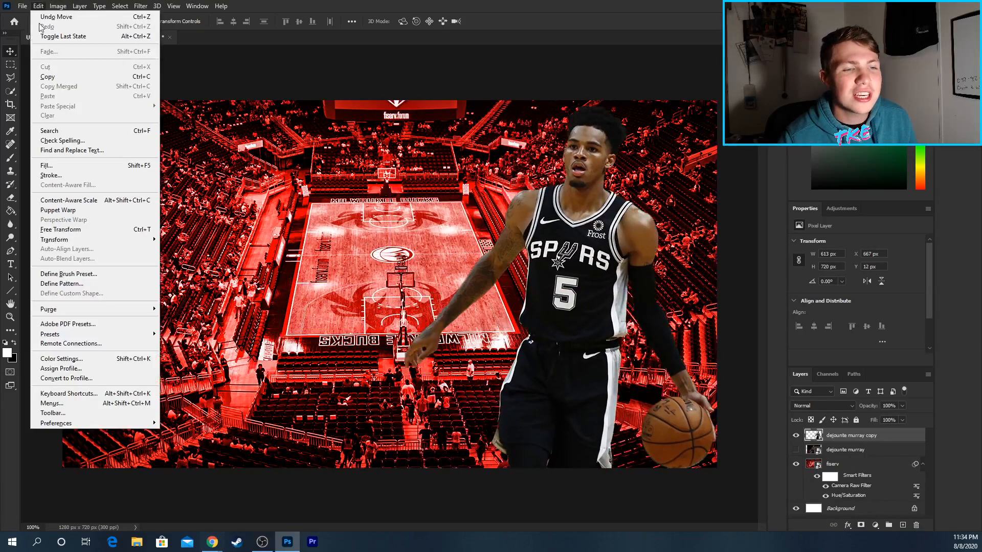
click(72, 230)
drag(558, 105, 557, 24)
drag(580, 242, 582, 314)
key(Return)
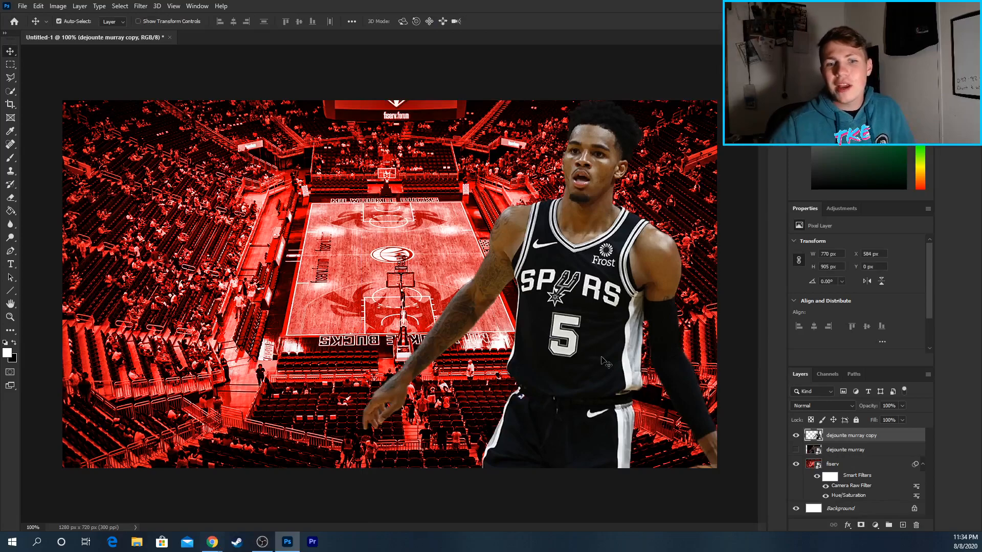
Place the AYTON (1) JPG from Downloads as an embedded image at its default fitted size
click(23, 7)
click(74, 209)
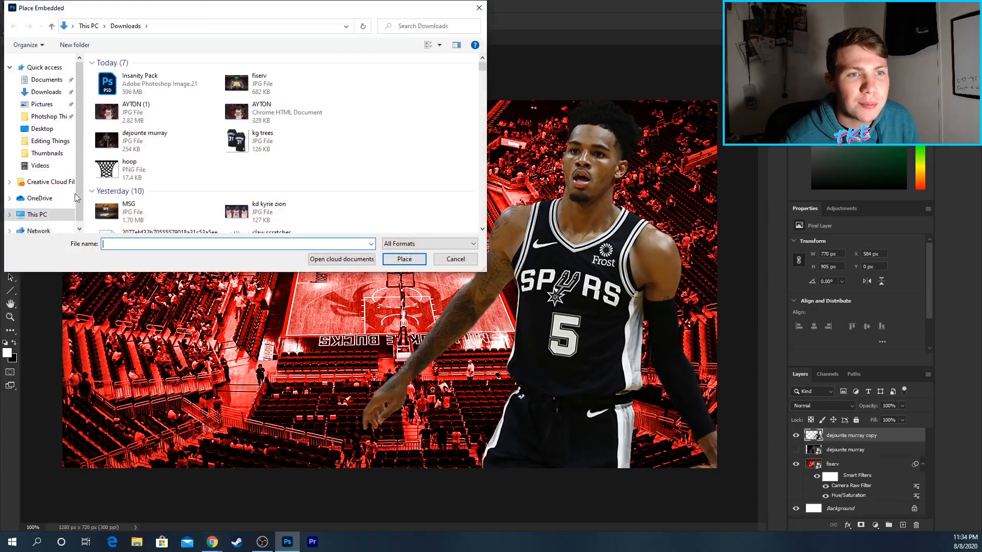
click(150, 103)
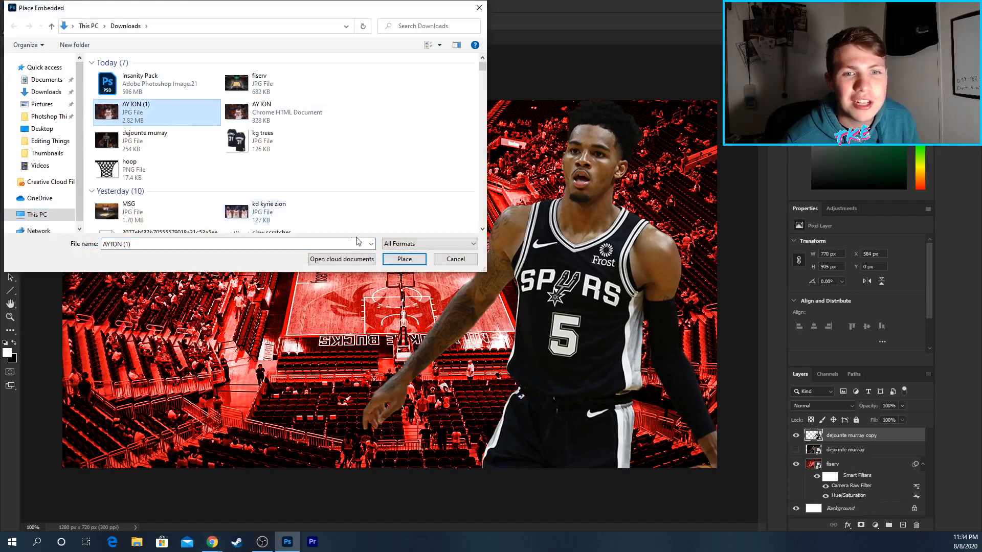
click(400, 260)
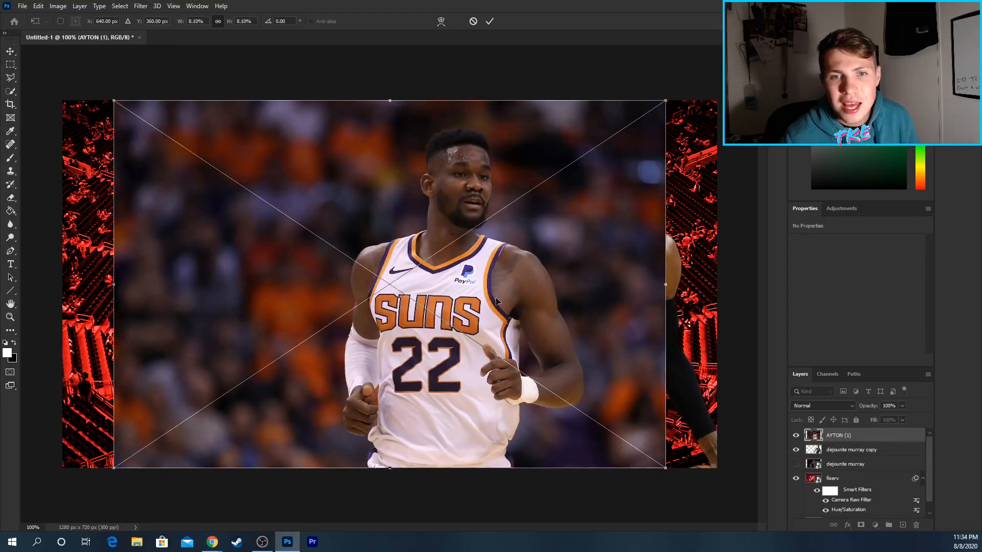
key(Return)
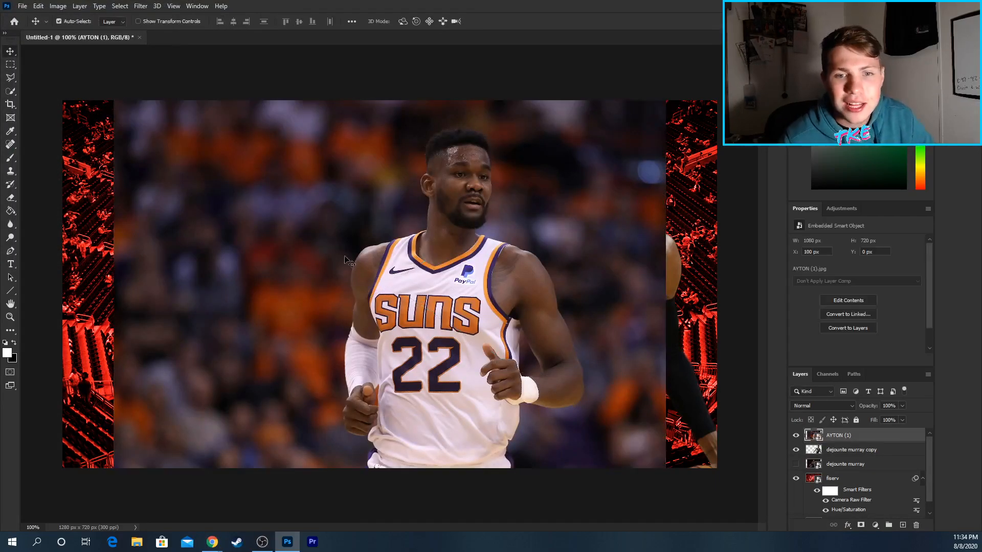
Select the player in the AYTON (1) photo using the Object Selection Tool
click(11, 91)
click(58, 92)
drag(329, 102, 597, 474)
Refine the Ayton selection with the Quick Selection Tool around the shorts and inner arm, subtracting the orange gap between hand and jersey
click(11, 91)
click(58, 101)
key(ctrl+plus)
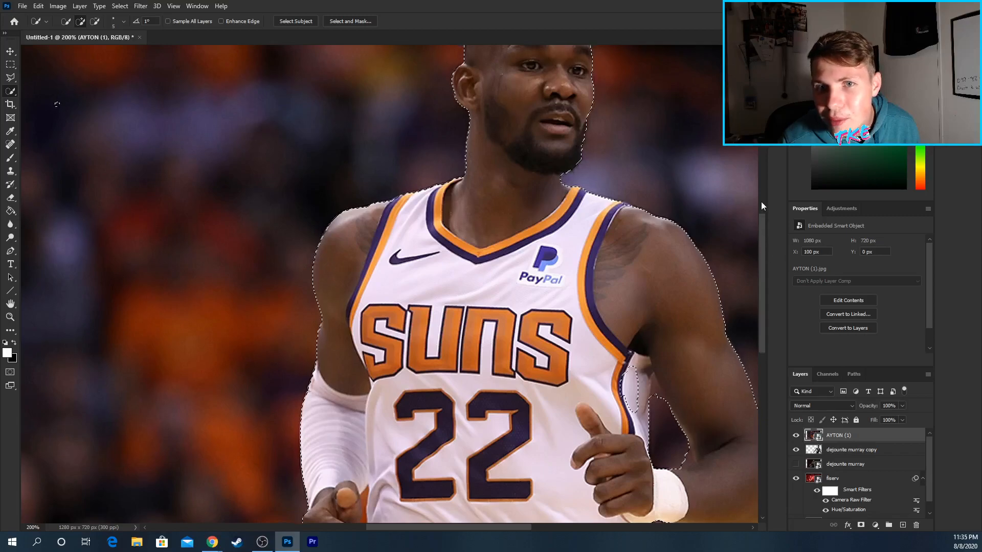
scroll(760, 199, up, 5)
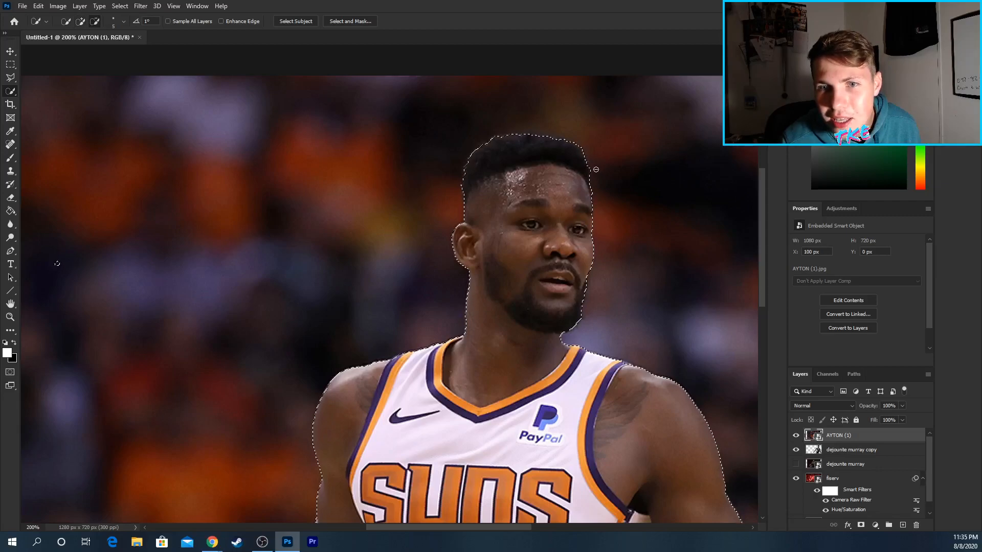
drag(763, 220, 770, 281)
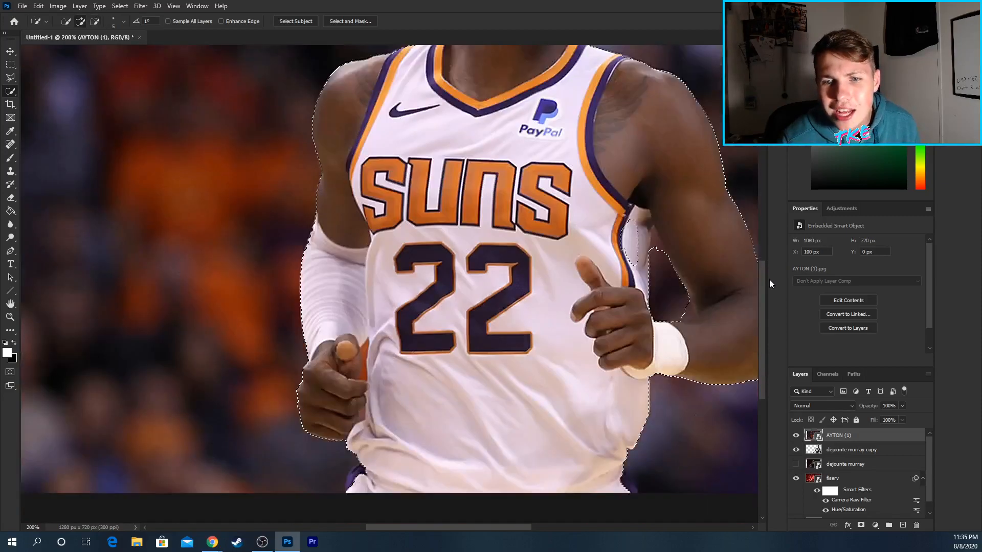
scroll(769, 281, down, 1)
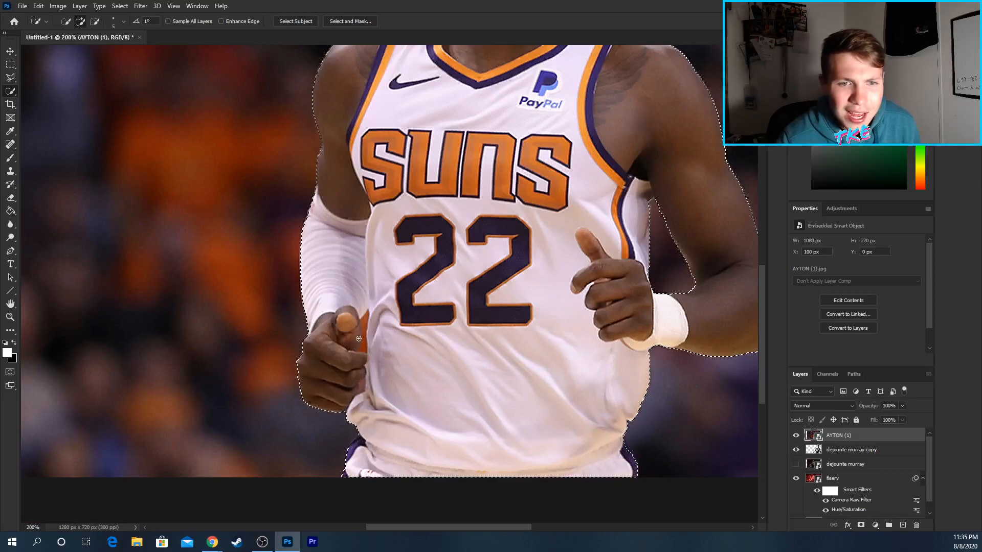
alt+click(364, 322)
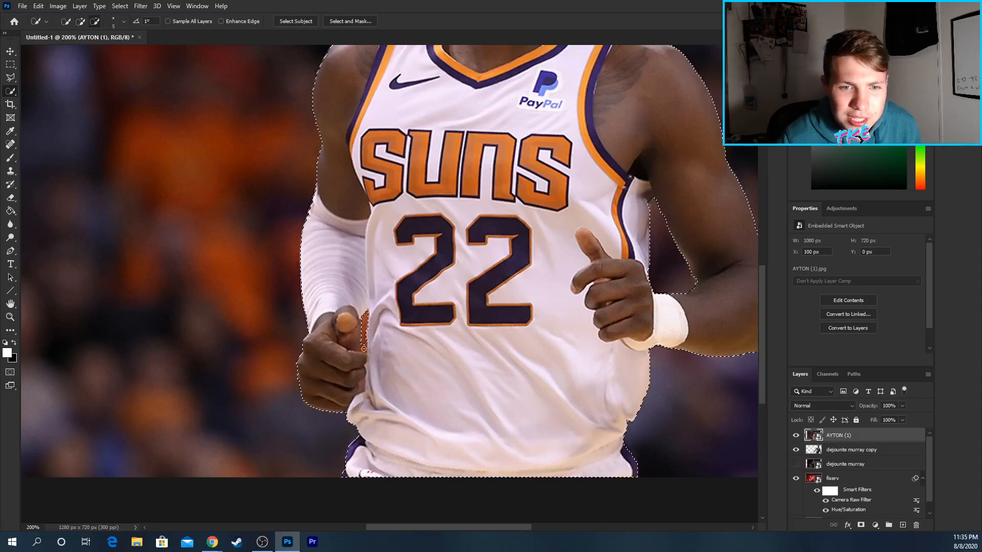
alt+click(364, 348)
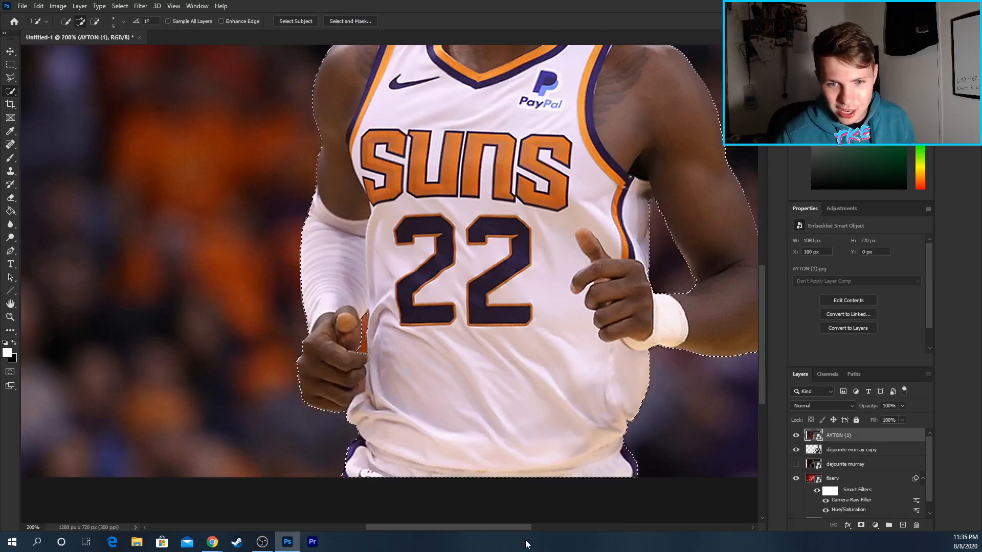
drag(517, 527, 546, 529)
drag(763, 289, 763, 203)
key(ctrl+1)
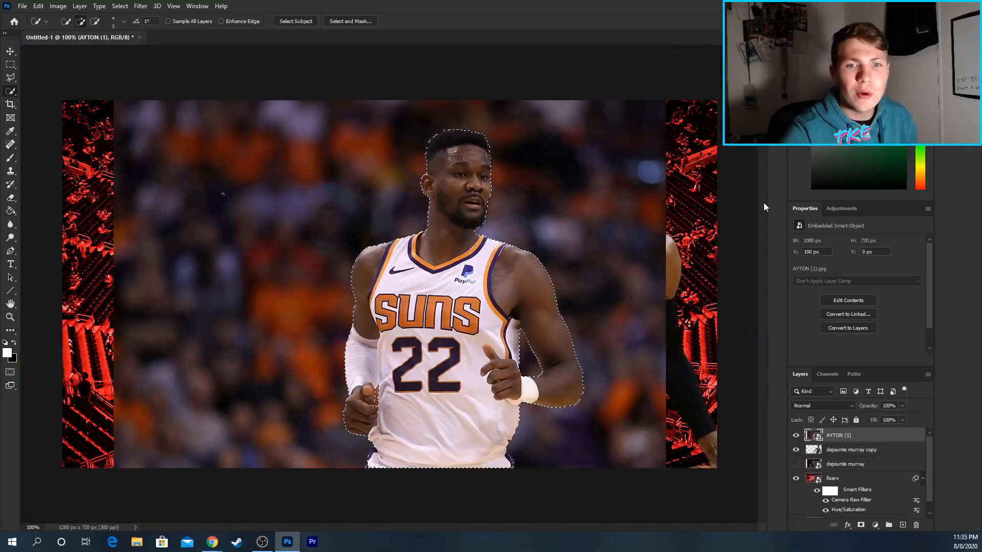
Output the AYTON (1) selection to a New Layer through Select and Mask
click(366, 22)
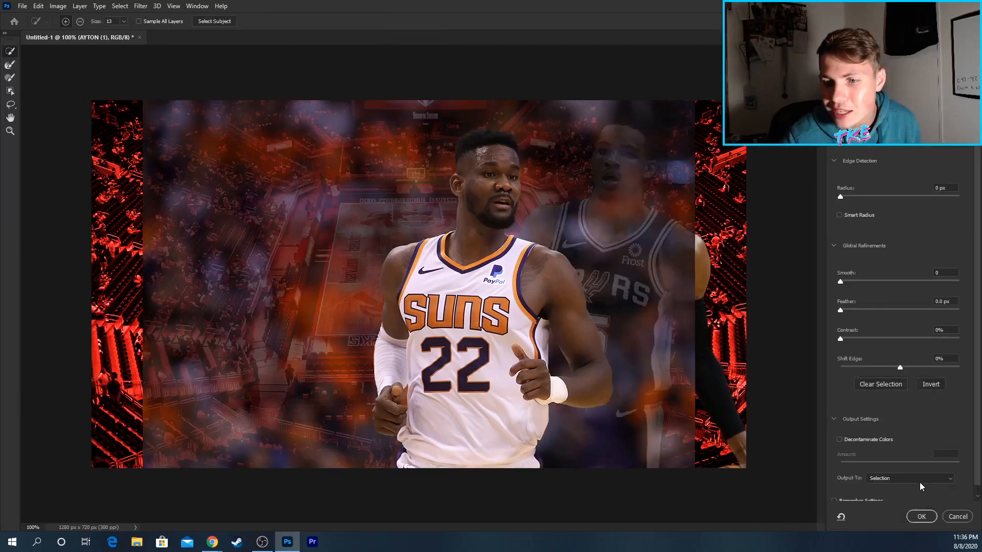
click(919, 479)
click(917, 497)
click(921, 516)
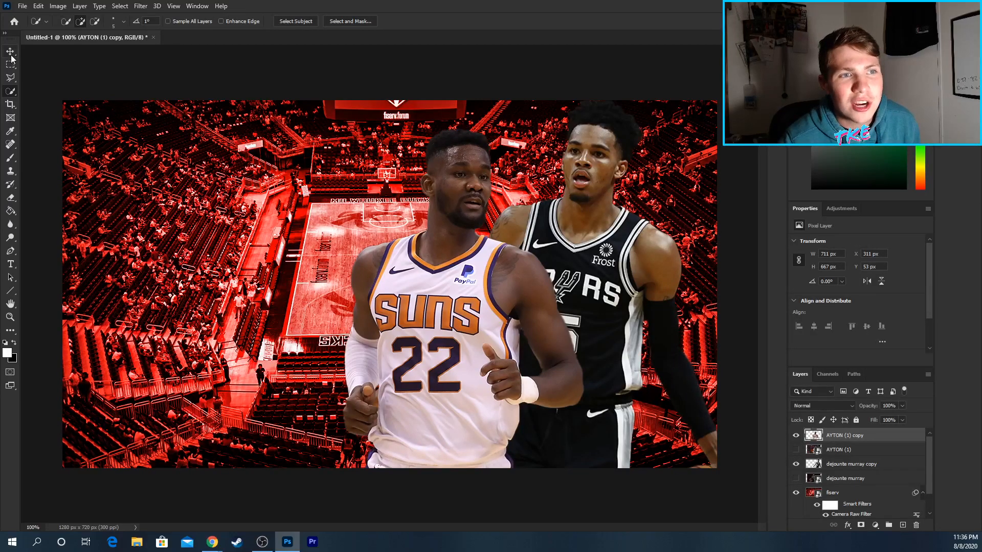
Move the Ayton cut-out to the left side of the canvas and scale it to about 108% so it fills the full height
click(11, 53)
drag(488, 313, 208, 313)
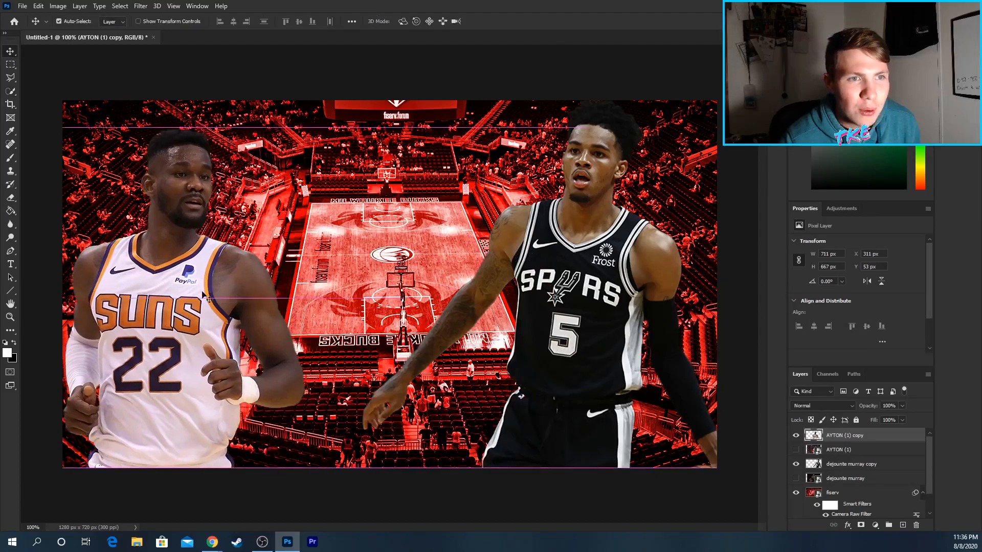
click(39, 6)
click(87, 230)
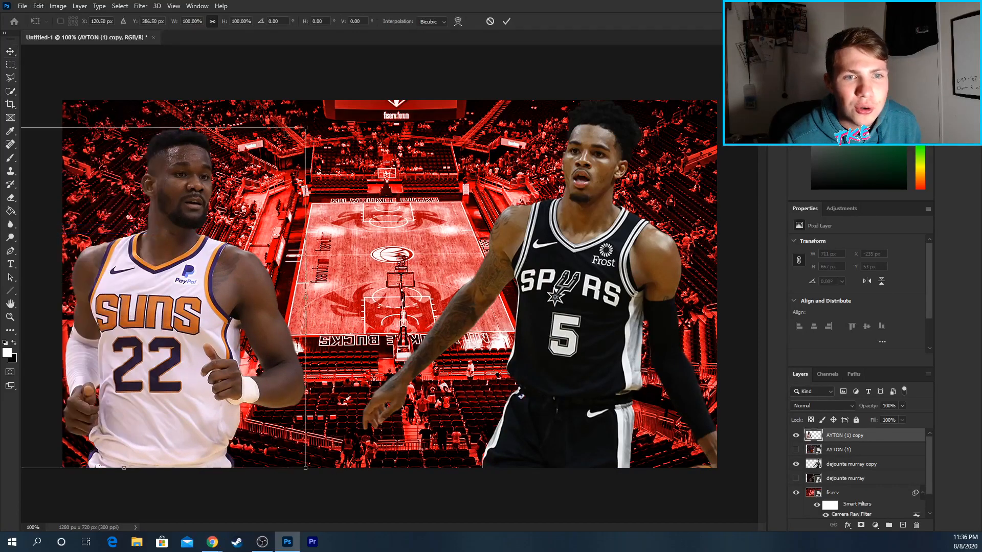
drag(306, 128, 336, 100)
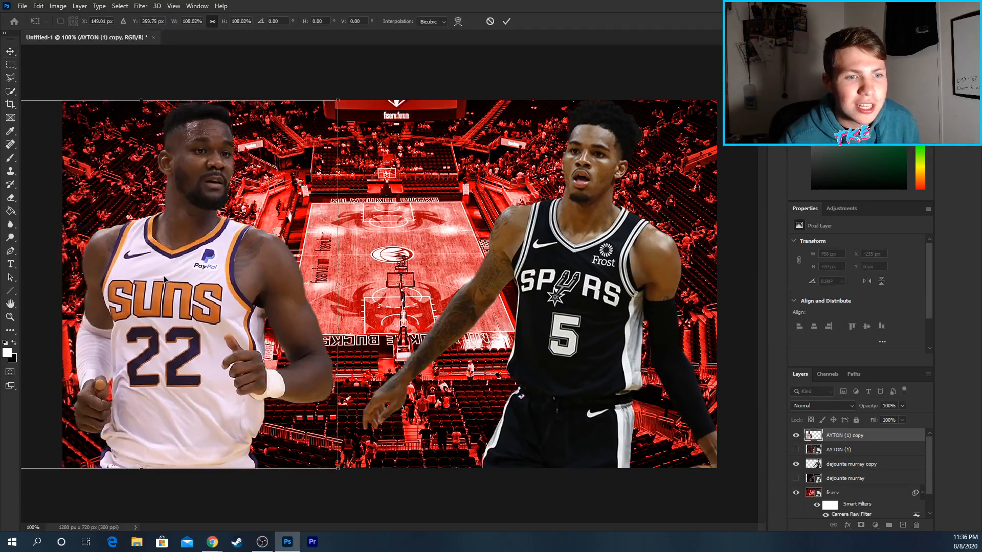
drag(160, 279, 176, 279)
key(Return)
Enlarge the Dejounte Murray cut-out to about 912 x 1073 px and position it at X 500 px, Y 0 px
click(850, 464)
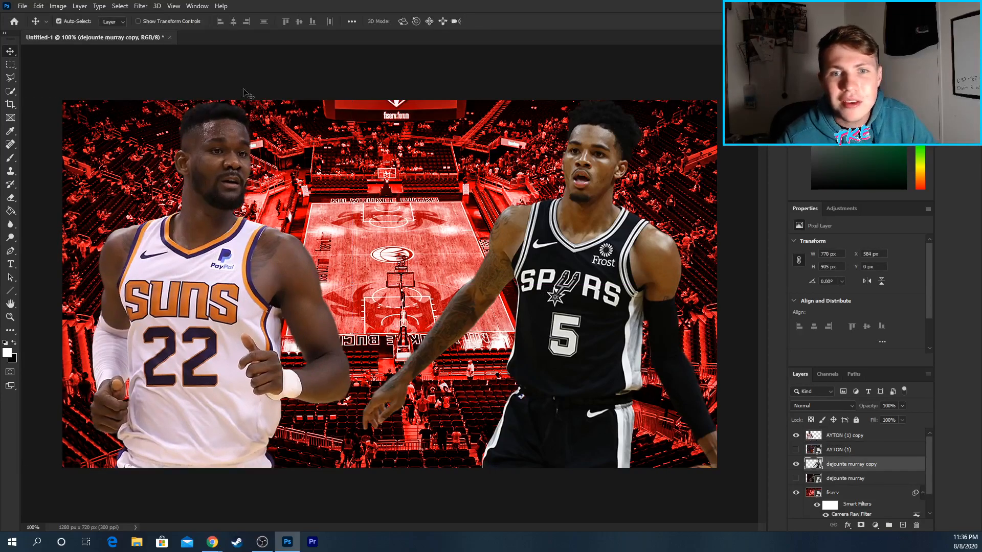
click(39, 6)
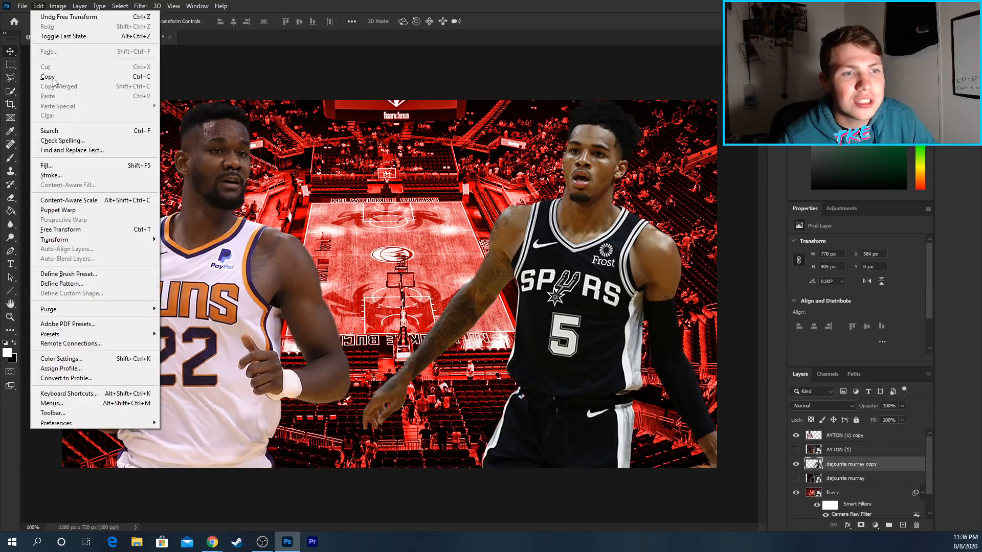
click(87, 228)
drag(558, 100, 546, 15)
drag(575, 202, 569, 290)
key(Return)
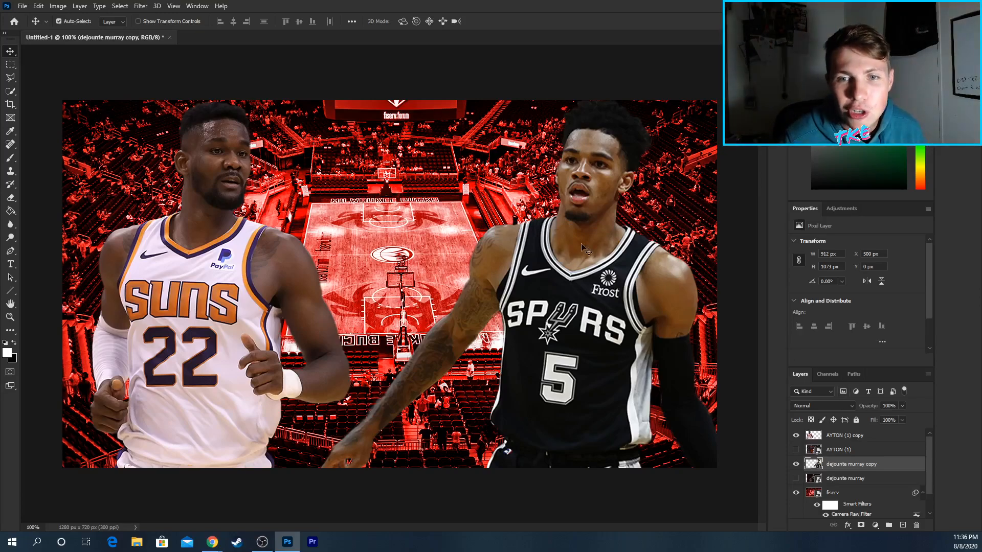
Reapply the last-used filter to the Murray cut-out and to the Ayton cut-out
click(141, 5)
click(162, 21)
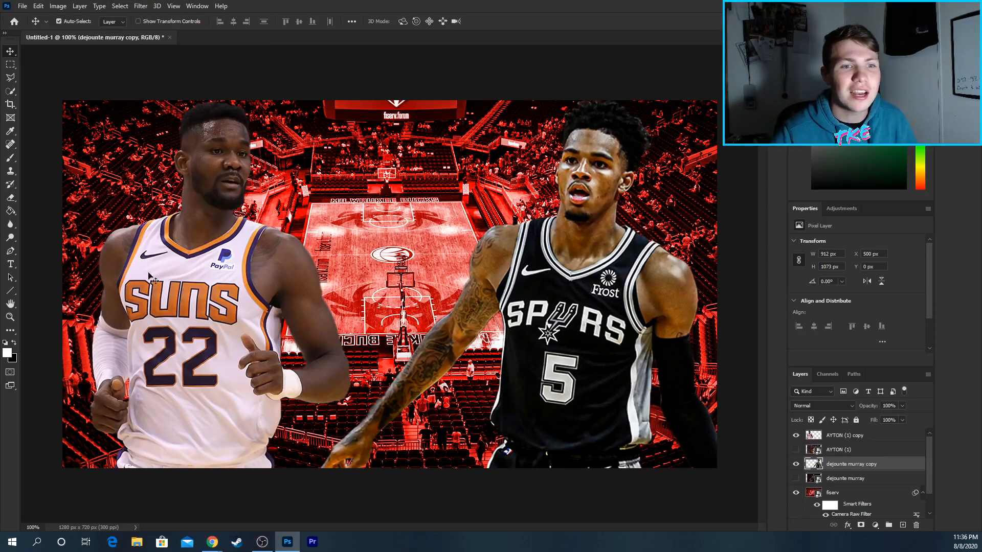
click(164, 276)
click(142, 5)
click(159, 16)
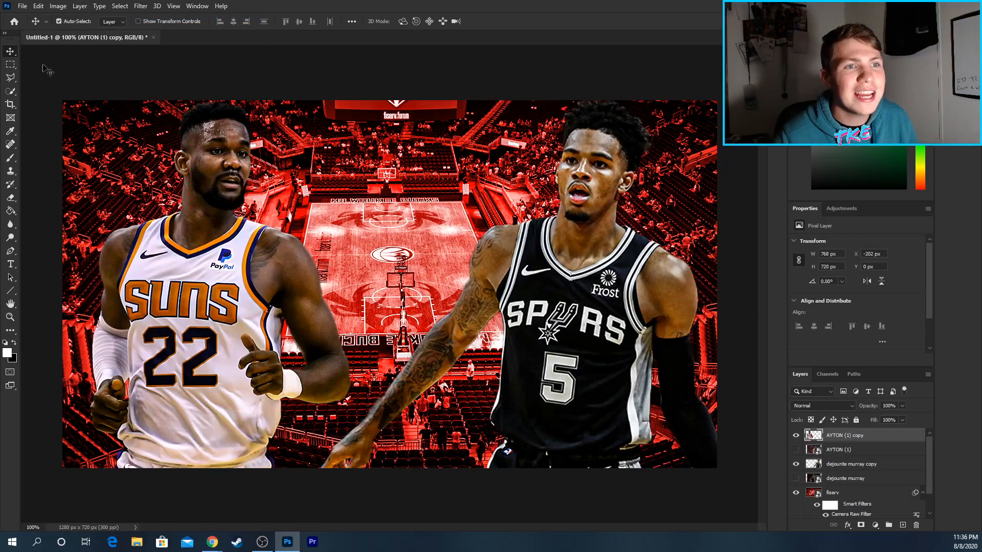
Increase the brightness of the Ayton cut-out with a Brightness/Contrast adjustment
click(57, 6)
mouse_move(76, 30)
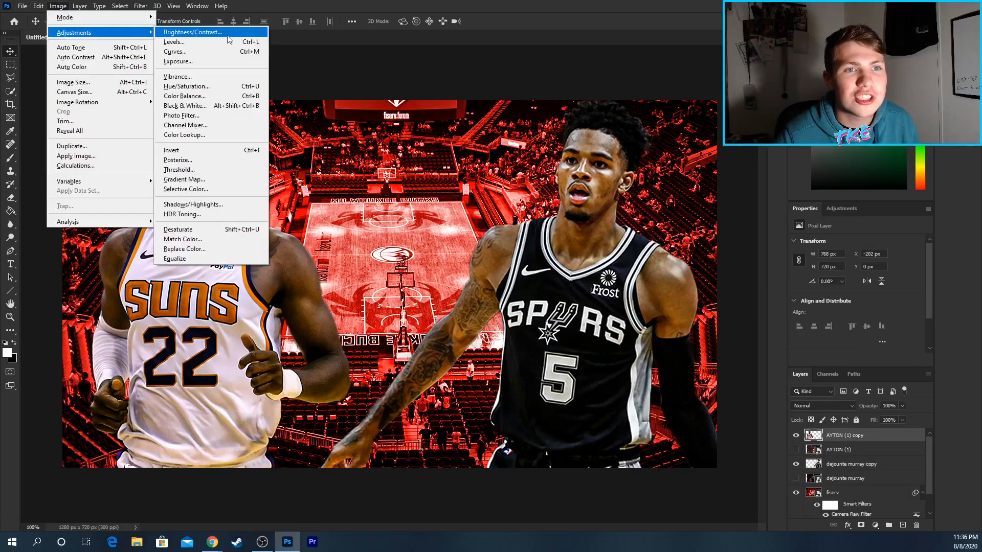
click(235, 31)
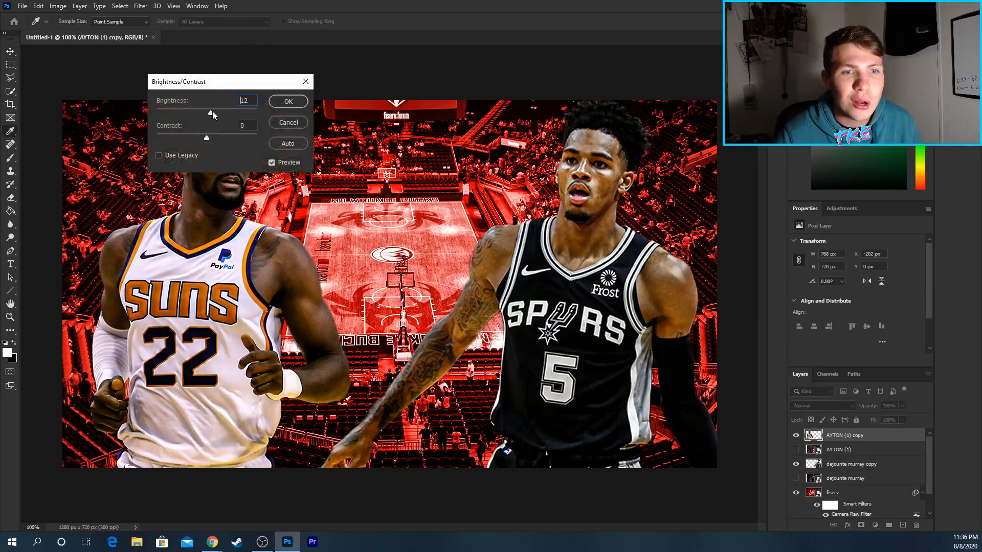
drag(212, 113, 225, 112)
click(294, 98)
Brighten the Murray cut-out with a Brightness/Contrast adjustment, setting Brightness to 28
click(600, 223)
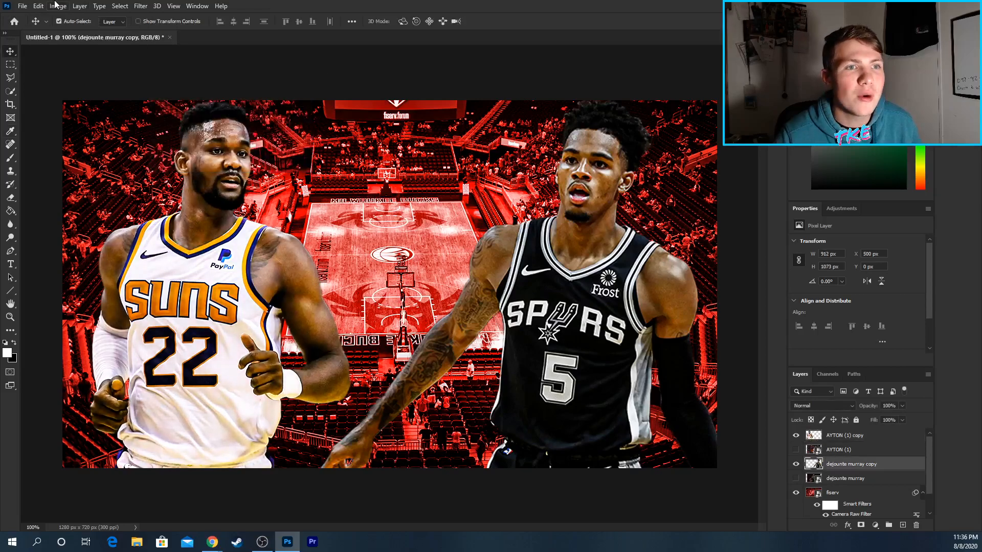
click(57, 5)
mouse_move(77, 30)
click(195, 31)
drag(209, 114, 217, 113)
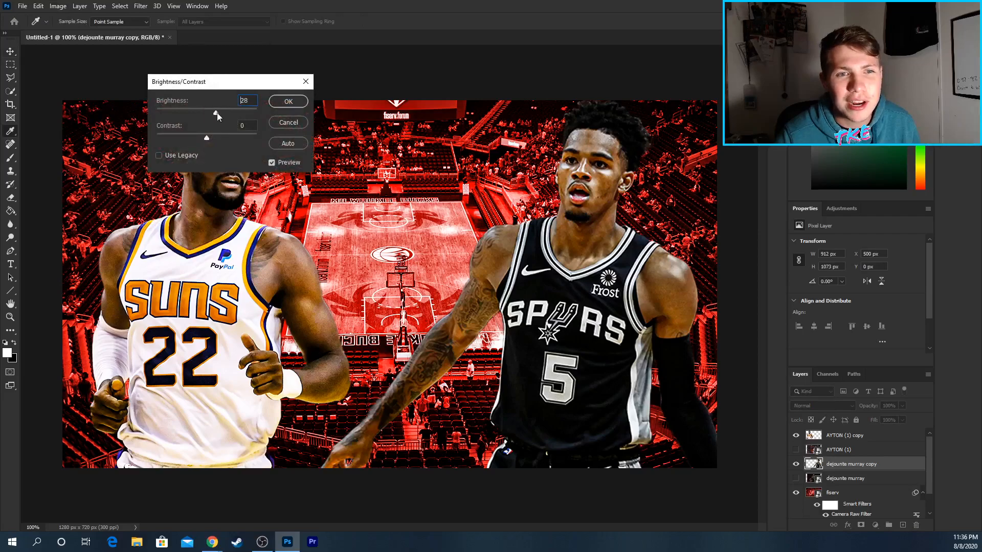
click(286, 101)
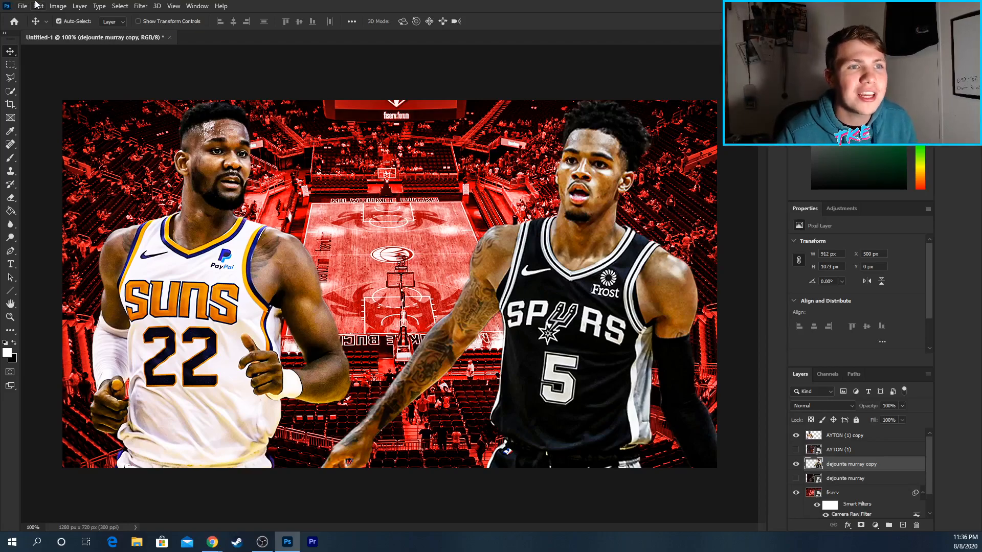
Shift the Murray cut-out's midtones toward blue by +39 with Color Balance, and select the Ayton cut-out
click(58, 5)
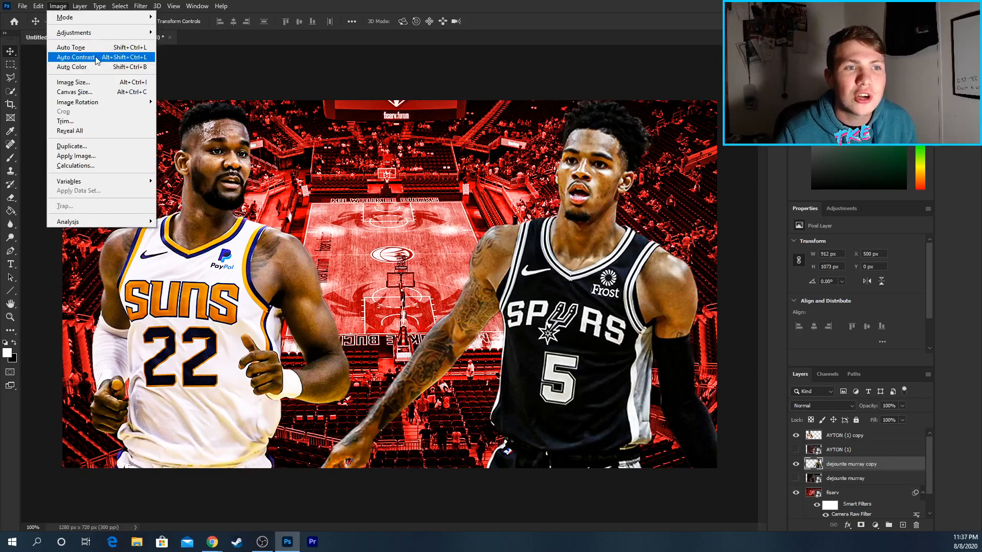
mouse_move(102, 38)
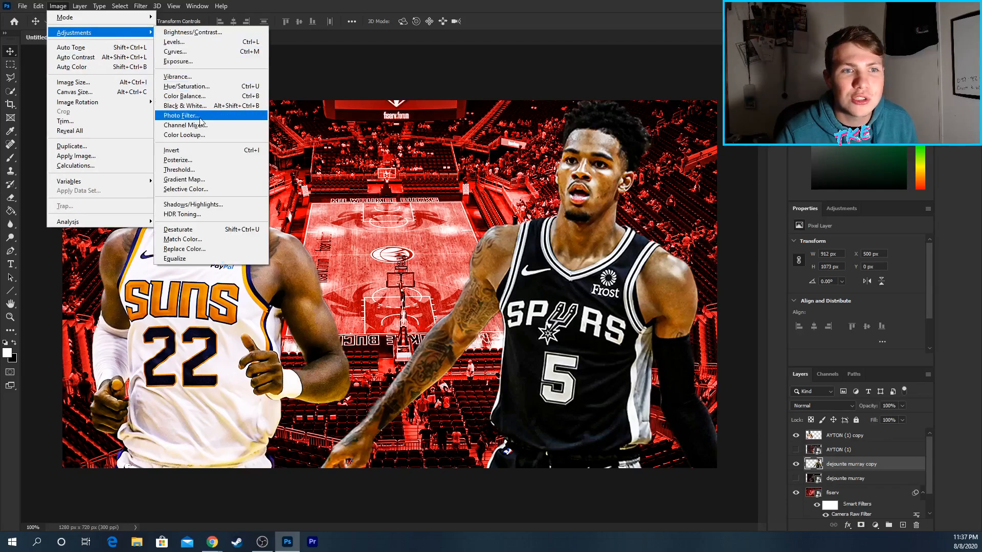
click(200, 96)
click(455, 115)
drag(455, 114, 473, 115)
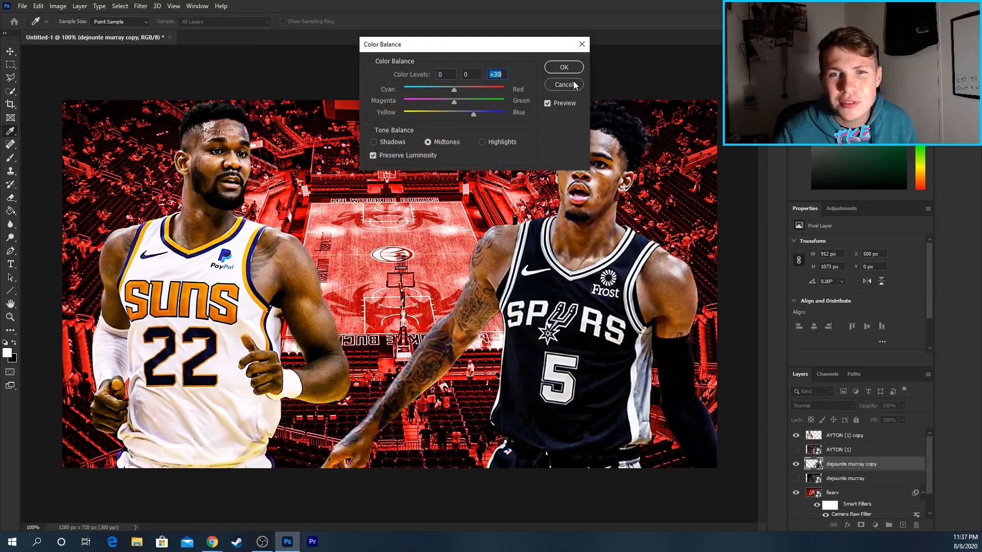
click(569, 69)
click(229, 178)
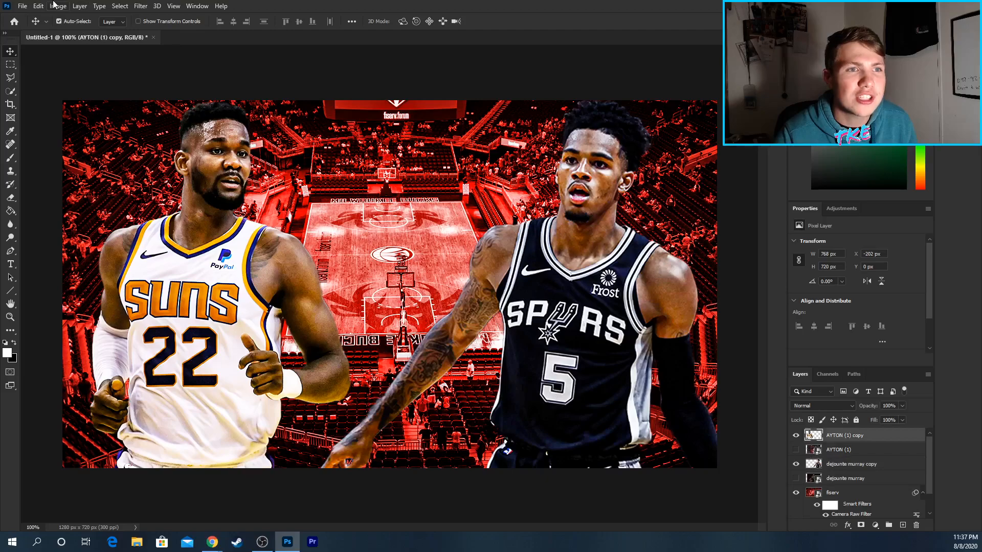
click(58, 6)
mouse_move(71, 35)
click(212, 87)
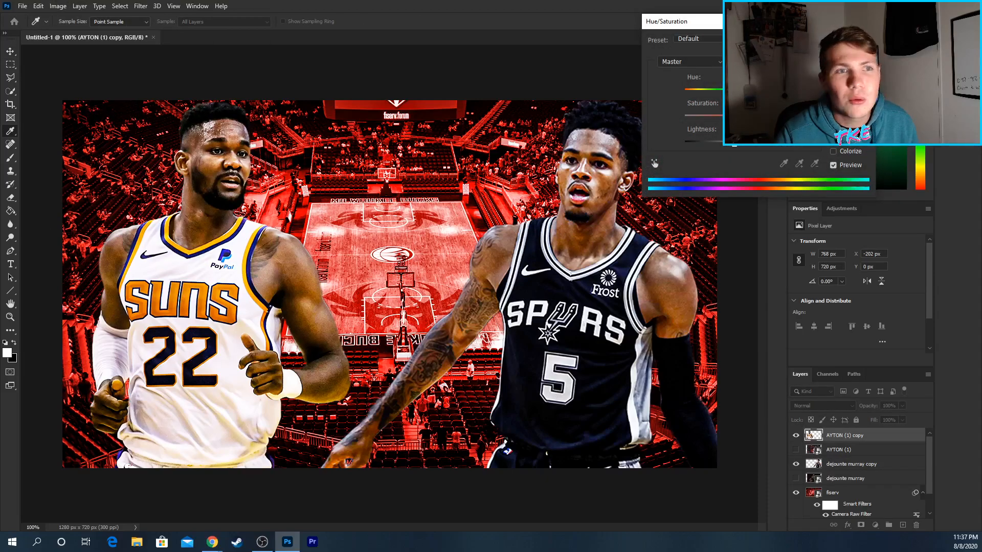
key(Escape)
Shift the Ayton cut-out's midtones from yellow toward blue with a Color Balance adjustment
click(57, 6)
mouse_move(69, 32)
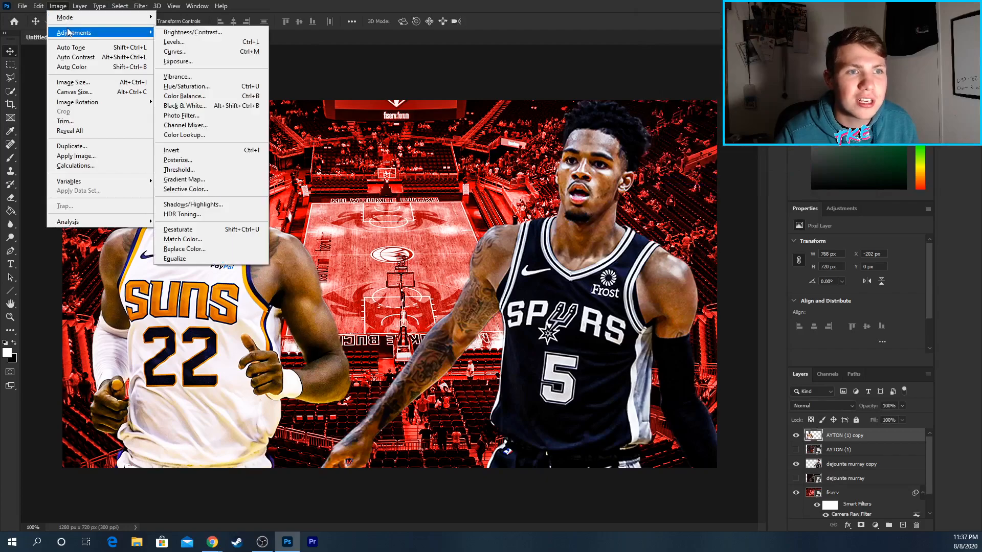
click(185, 96)
drag(454, 114, 464, 115)
click(471, 114)
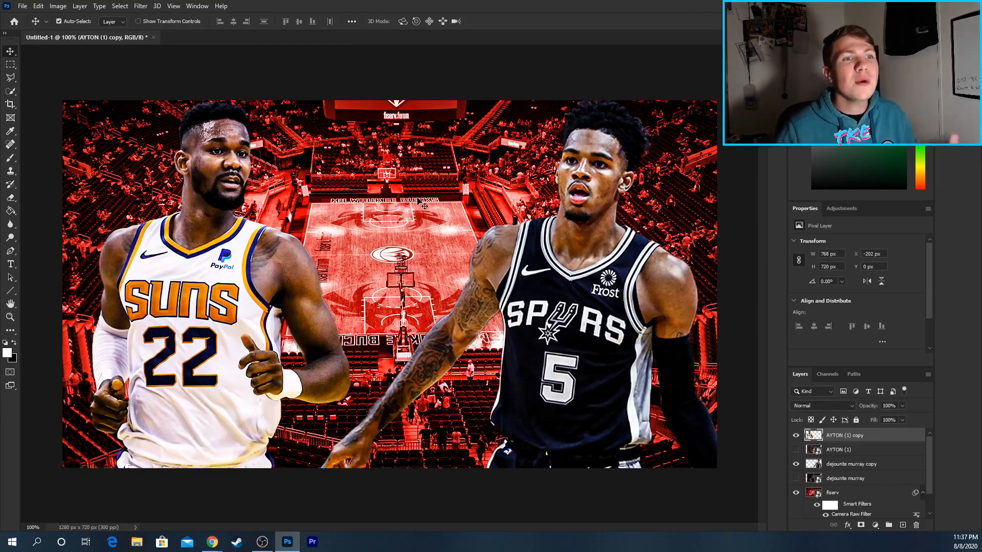
Place the knicks logo file as an embedded image and move its layer behind both players, just above the fiserv background
click(22, 6)
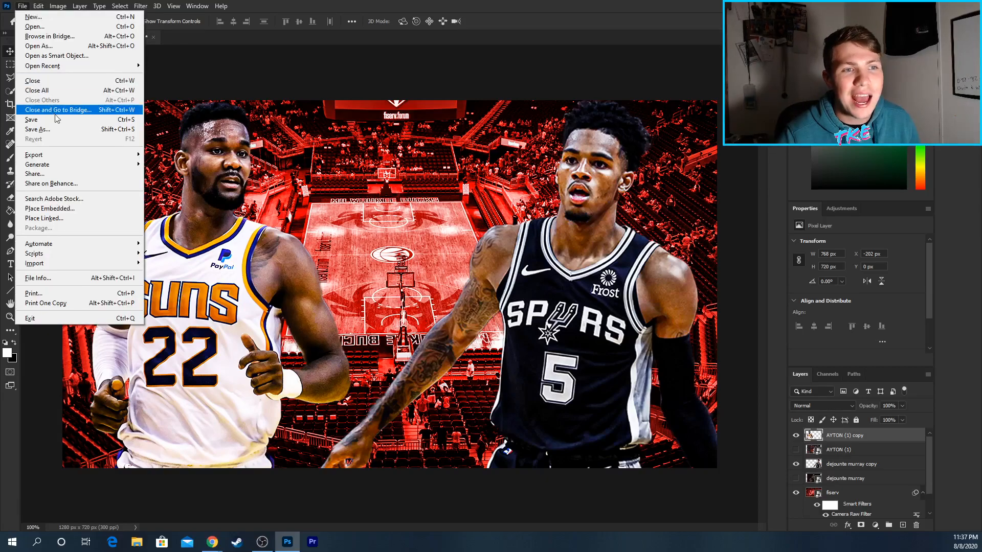
click(76, 211)
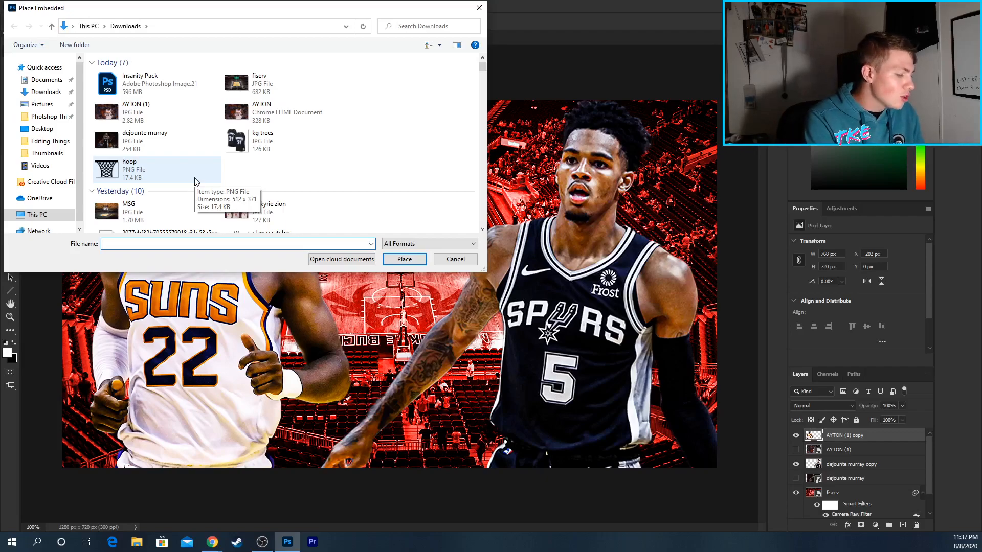
text(knicks)
key(Down)
key(Return)
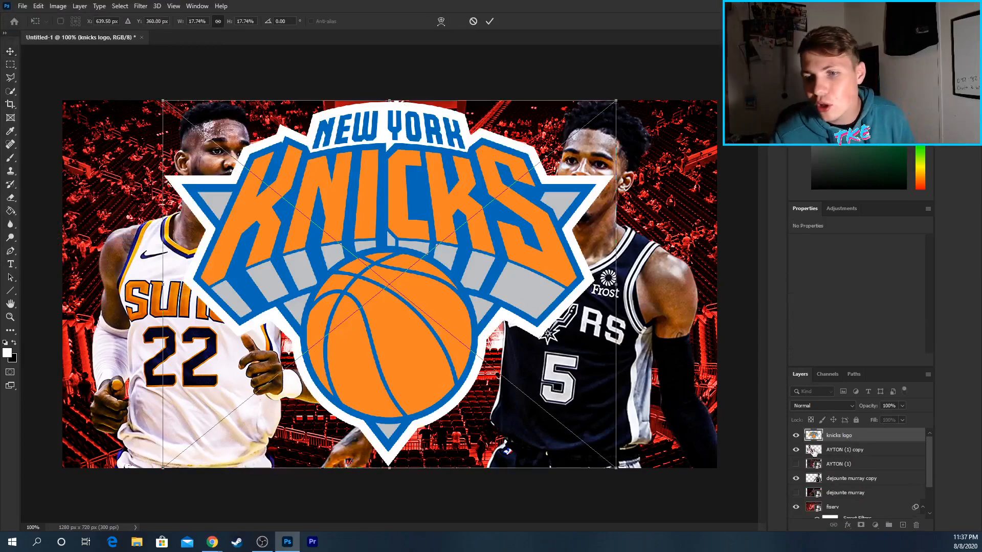
drag(859, 441, 859, 499)
Try a Camera Raw filter on the Knicks logo with Texture +72, Clarity +69 and a strongly raised Dehaze
click(140, 6)
key(Escape)
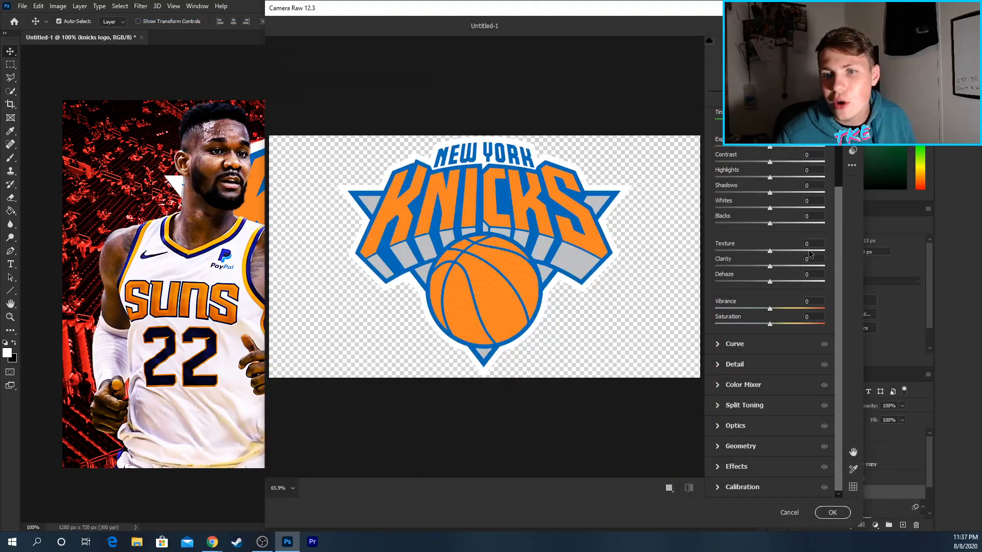
click(809, 251)
click(807, 266)
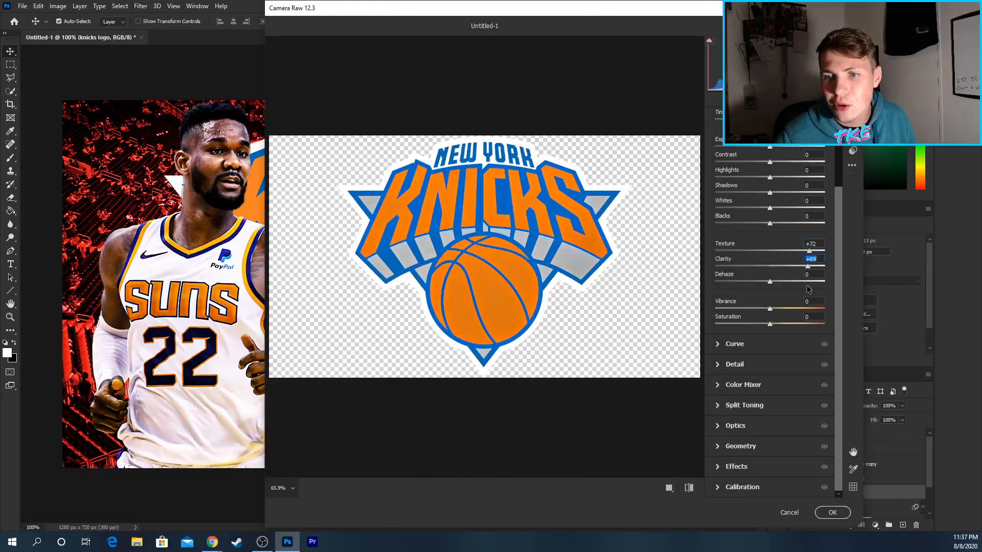
click(807, 282)
click(790, 513)
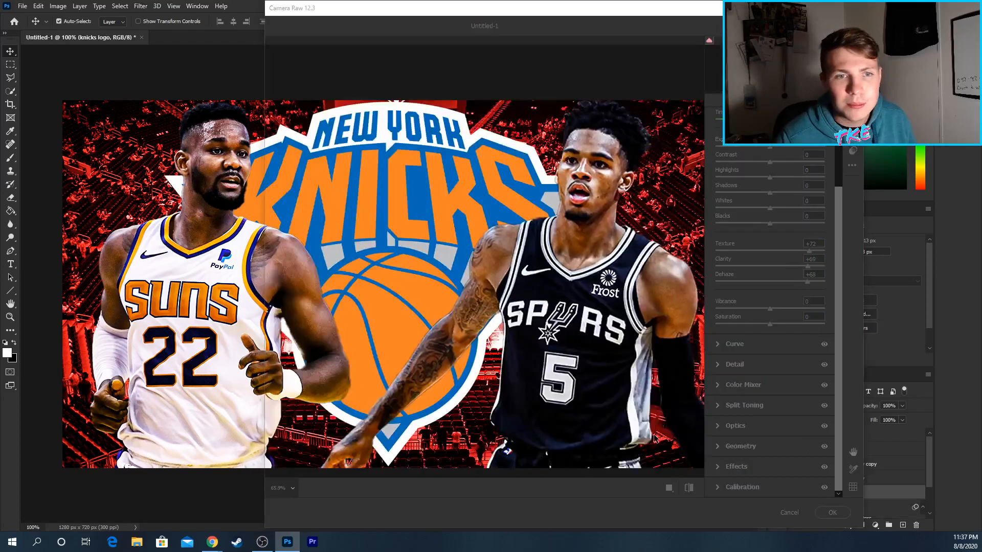
Try darkening the Knicks logo with Hue/Saturation at Lightness -33
click(58, 5)
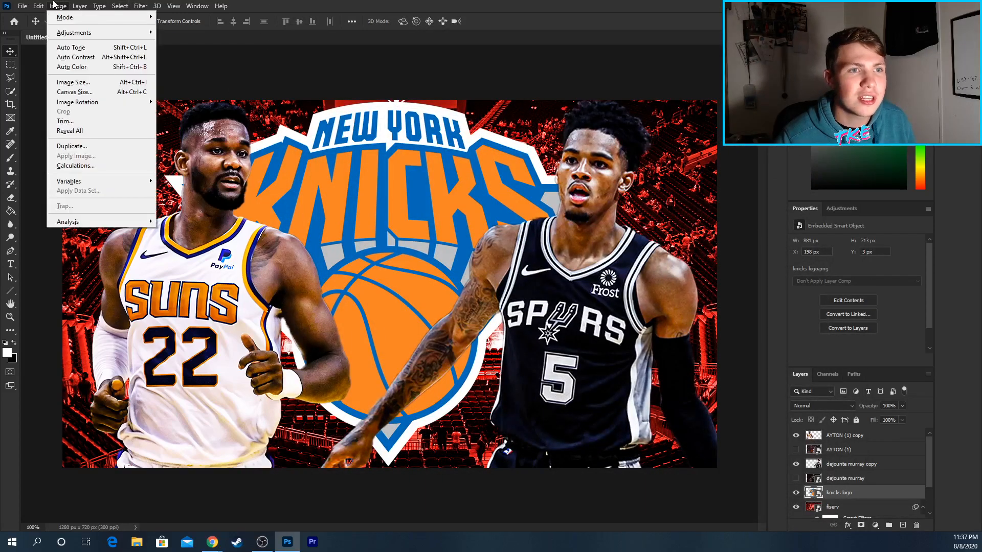
mouse_move(84, 38)
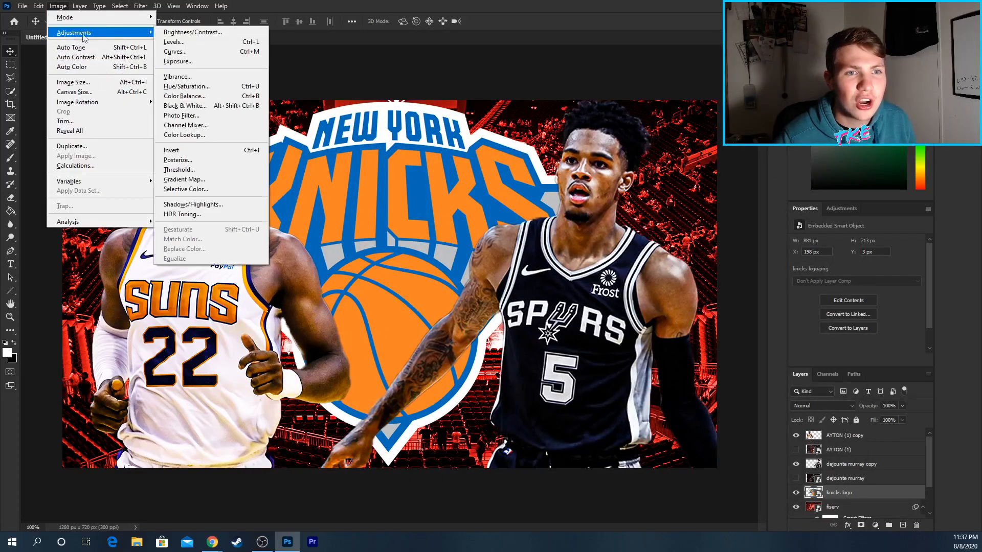
click(195, 86)
drag(462, 232, 447, 234)
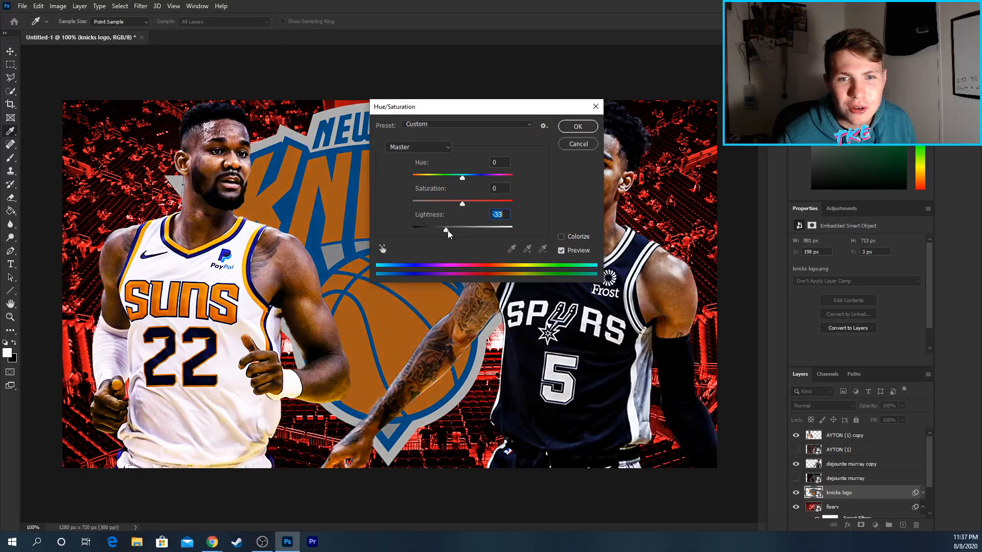
click(587, 143)
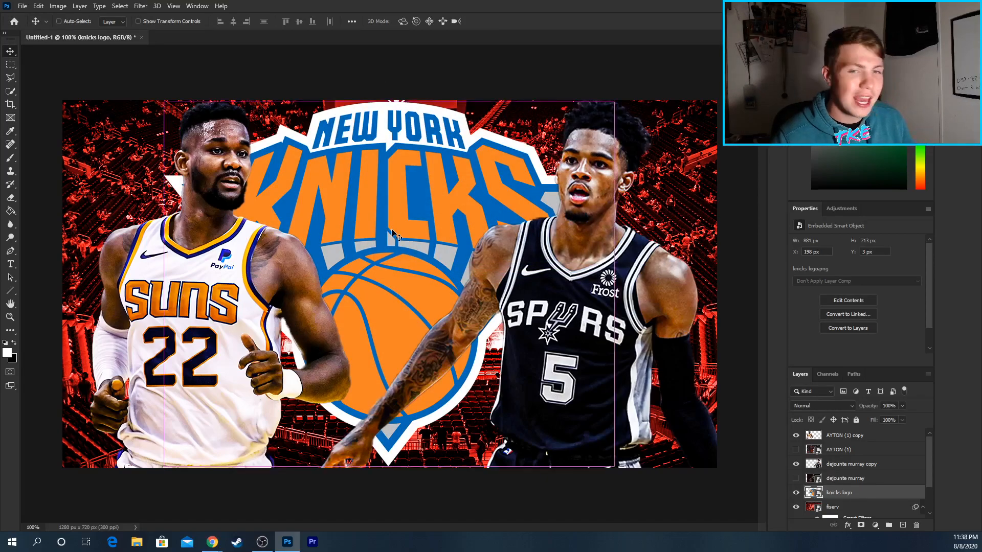
Undo the reordering and placement of the Knicks logo
key(ctrl+z)
key(ctrl+z)
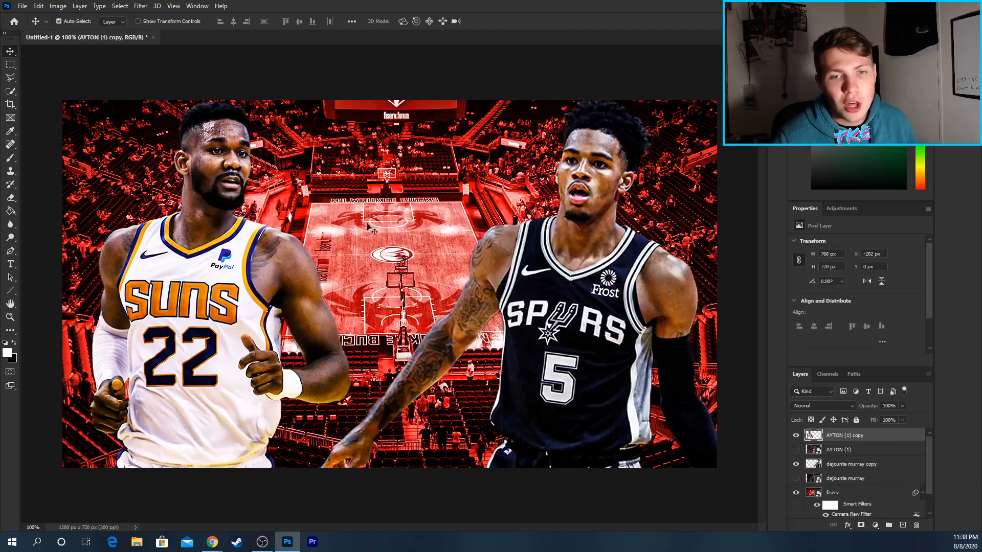
Place the grain texture file as an embedded image in the document
click(22, 6)
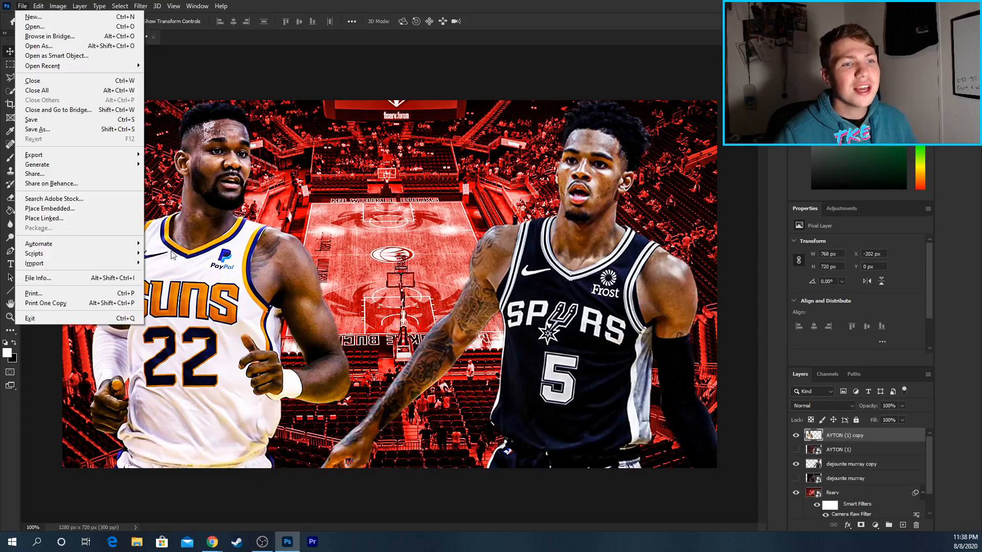
click(86, 208)
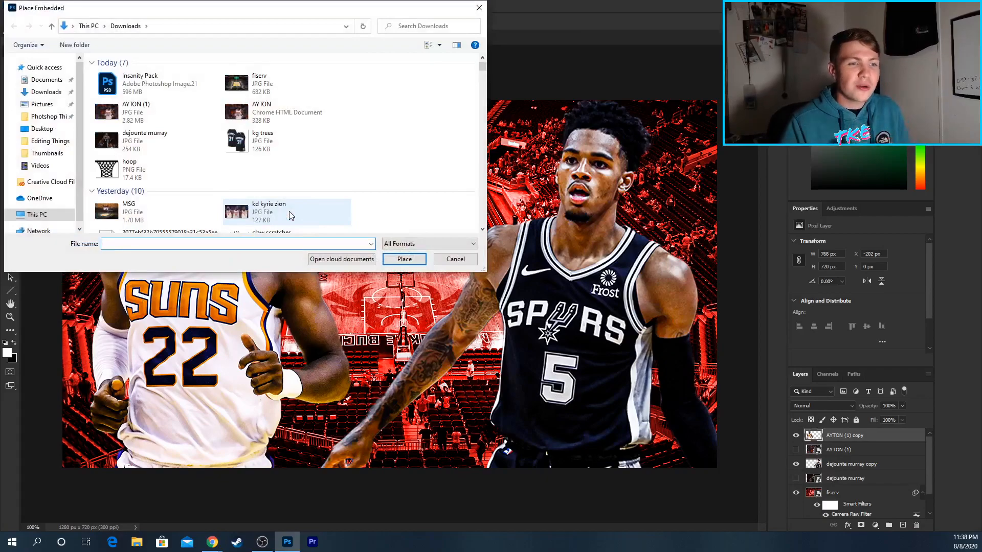
text(grain)
key(Down)
key(Down)
key(Return)
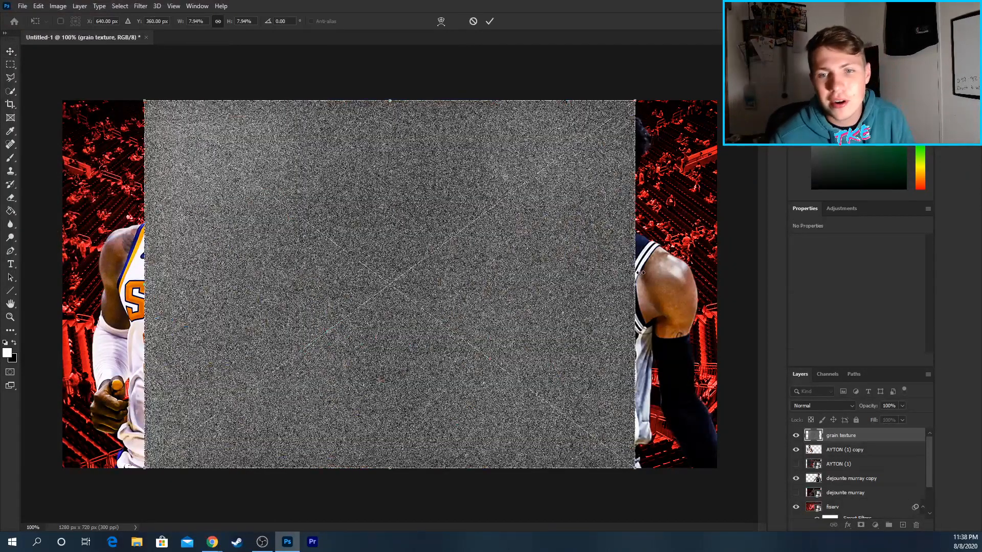
Scale the grain texture to the full canvas width and move its layer just above the fiserv background at 30% opacity
drag(634, 284, 719, 284)
drag(151, 288, 62, 287)
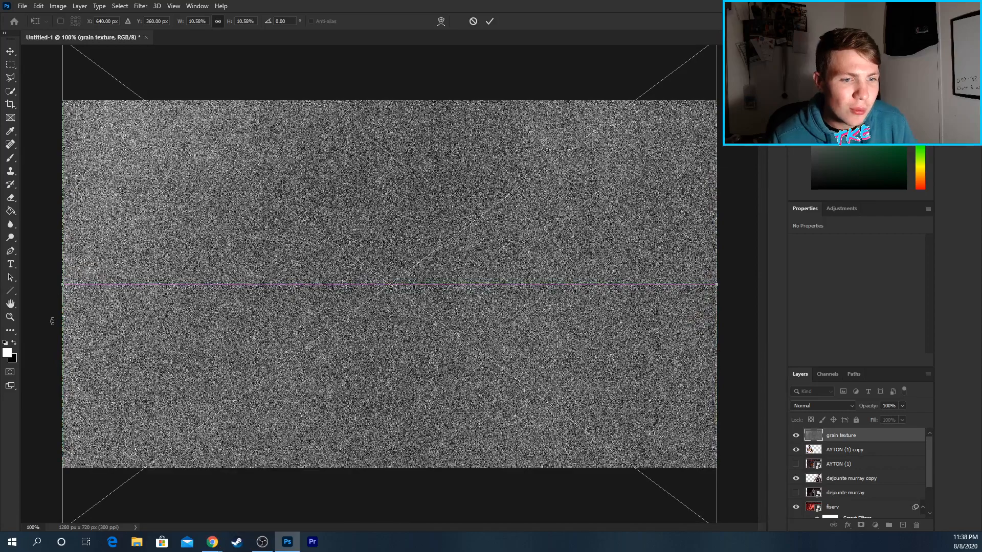
key(Return)
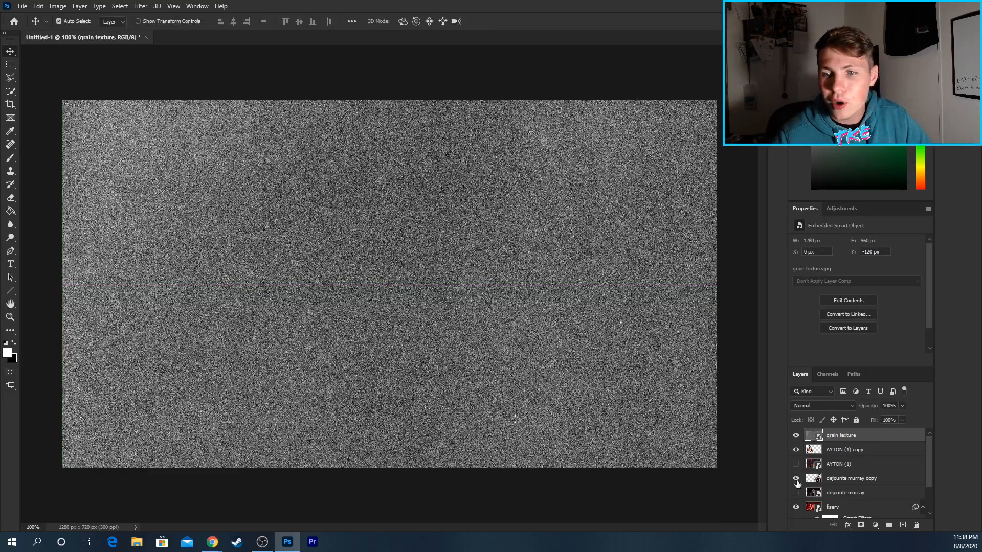
drag(839, 438, 844, 499)
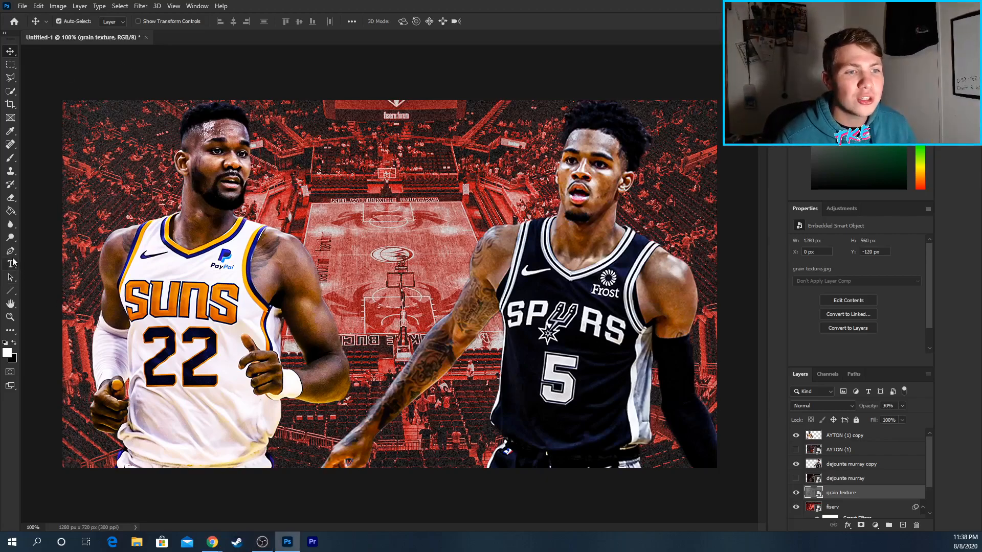
Add a 50 pt placeholder text layer over the court and move it to the top of the layer stack
key(t)
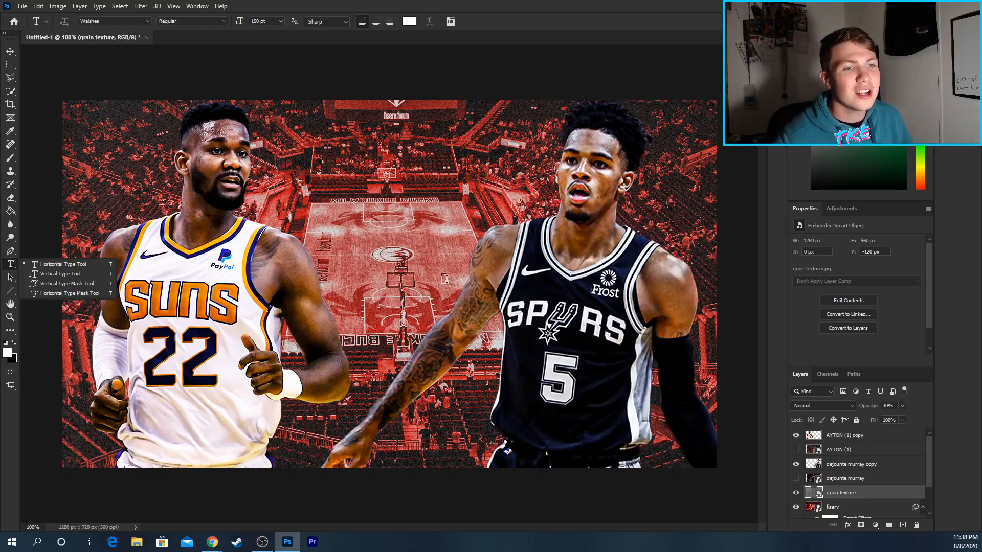
click(222, 310)
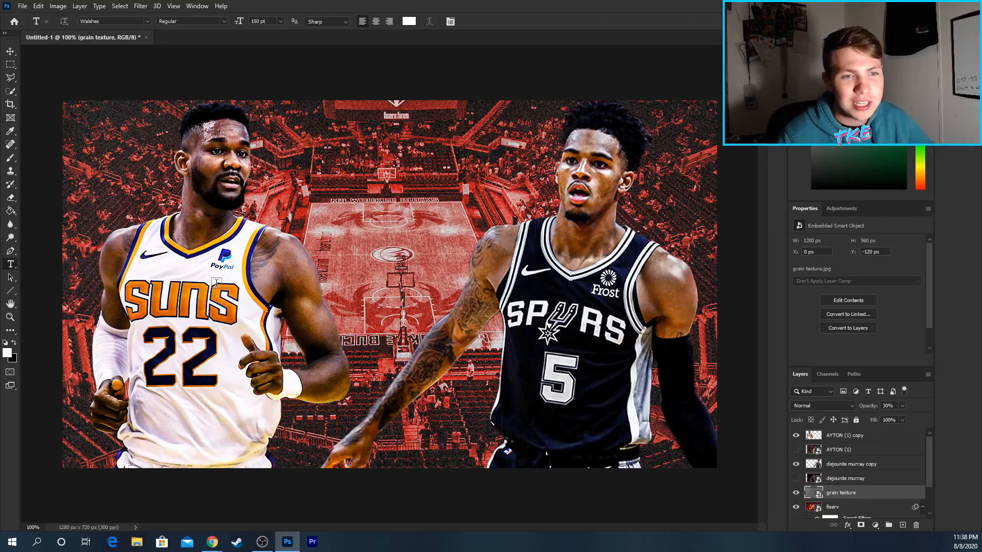
click(258, 21)
text(50)
key(Return)
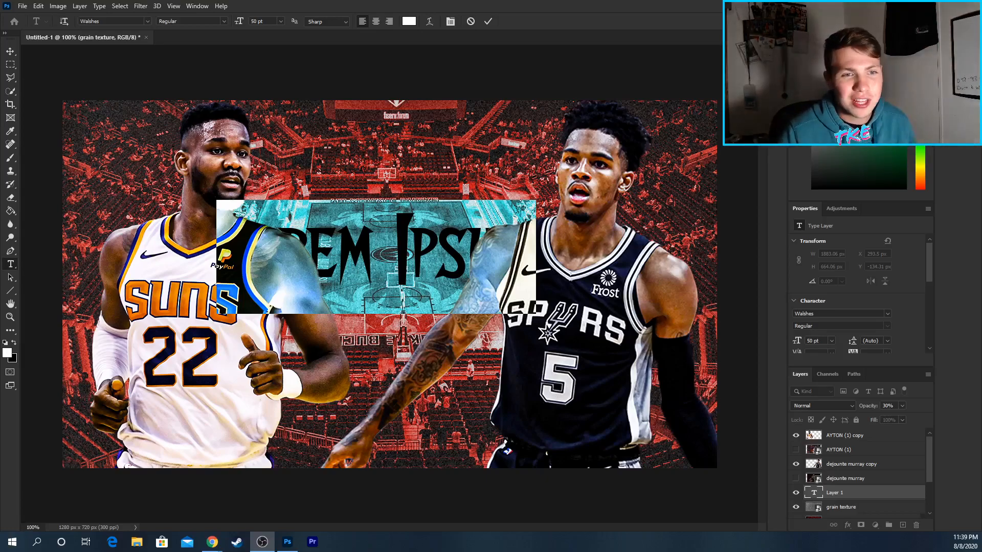
click(10, 52)
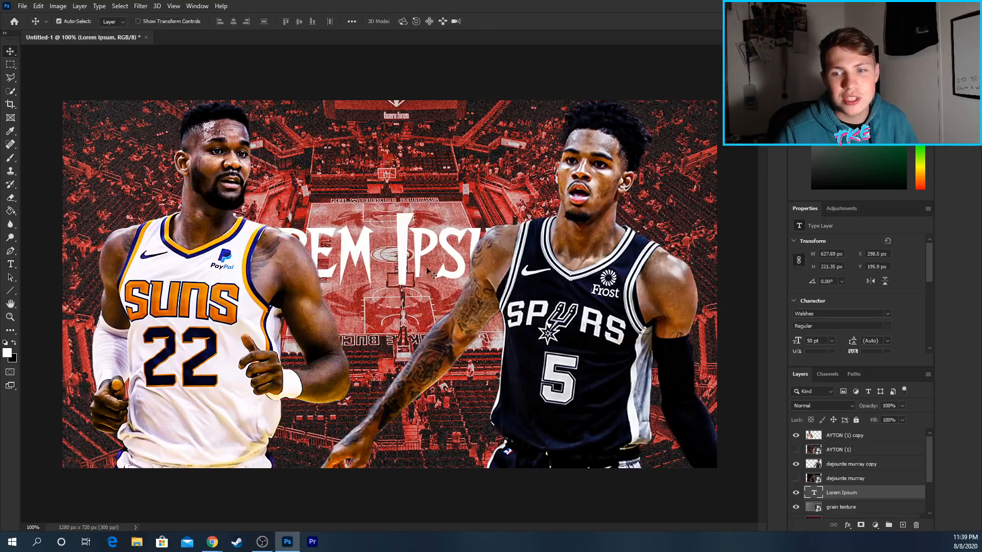
drag(842, 495, 858, 435)
Change the placeholder text's font to Great Fighter and reposition it across both players' chests
double_click(415, 236)
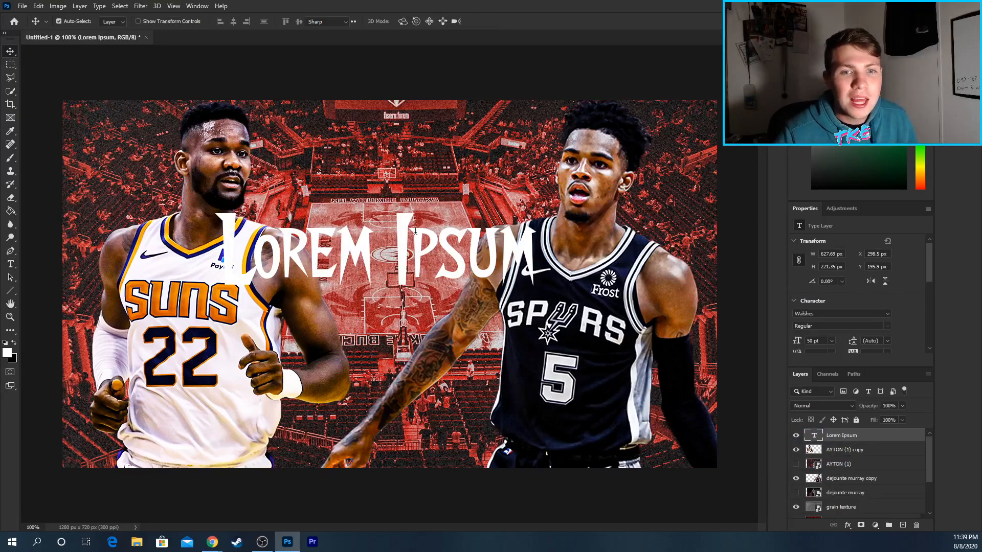
click(147, 21)
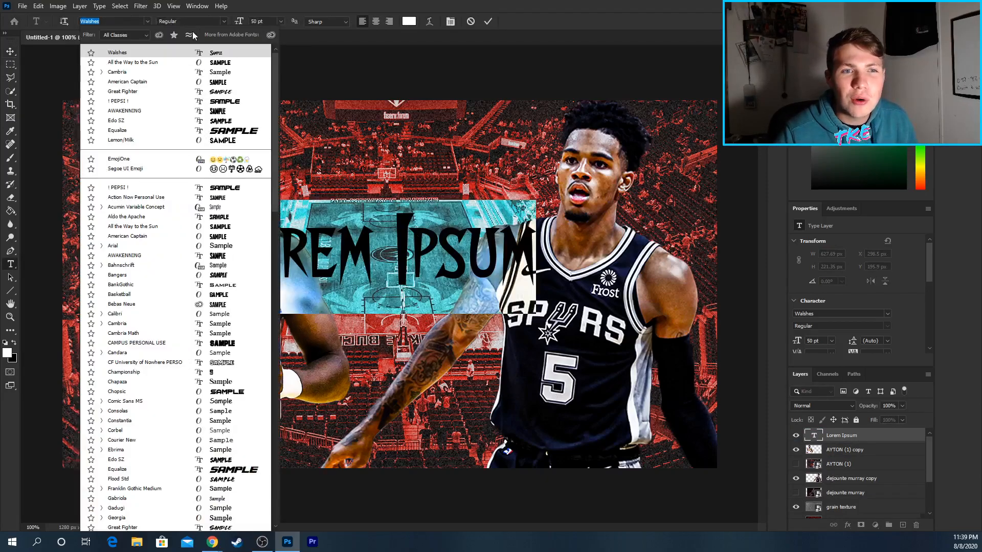
click(232, 96)
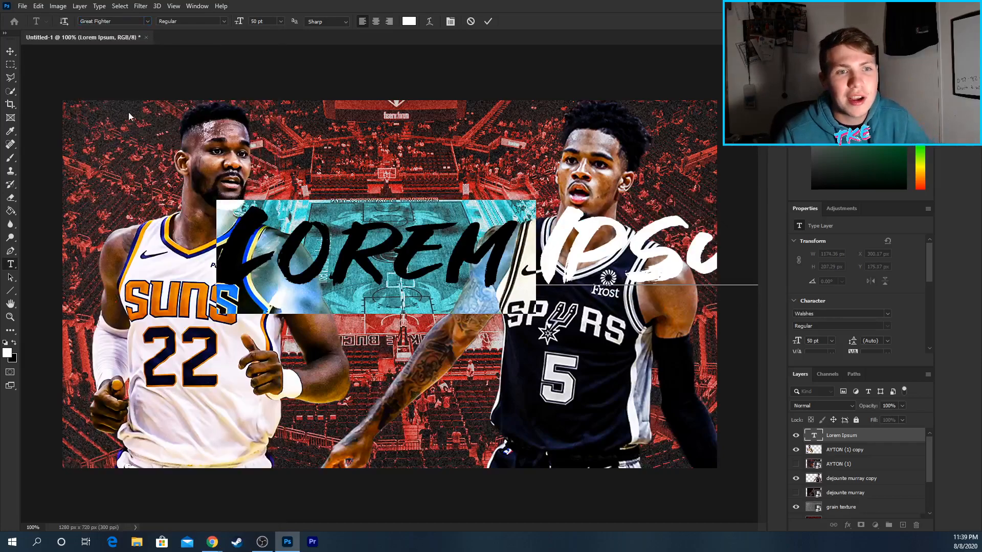
click(15, 52)
drag(560, 243, 417, 298)
Replace the placeholder text with ALL UNDER 85 OVR and set its size to 40 pt
double_click(415, 290)
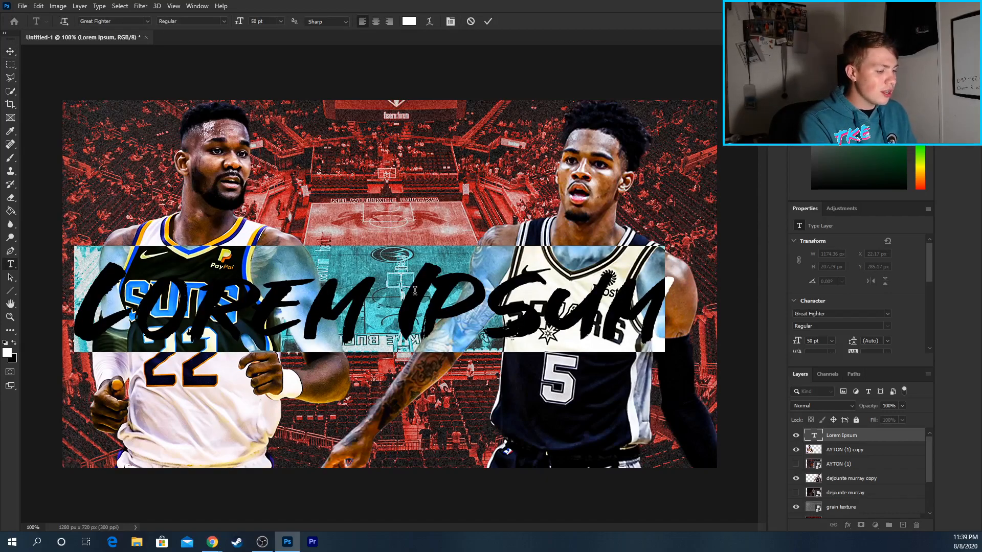
text(ALL UNDE)
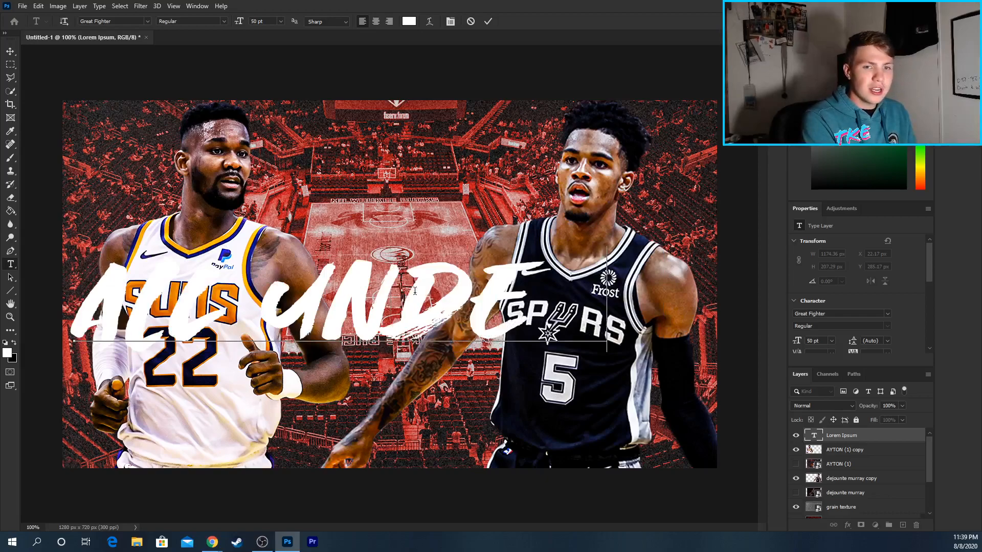
text(R)
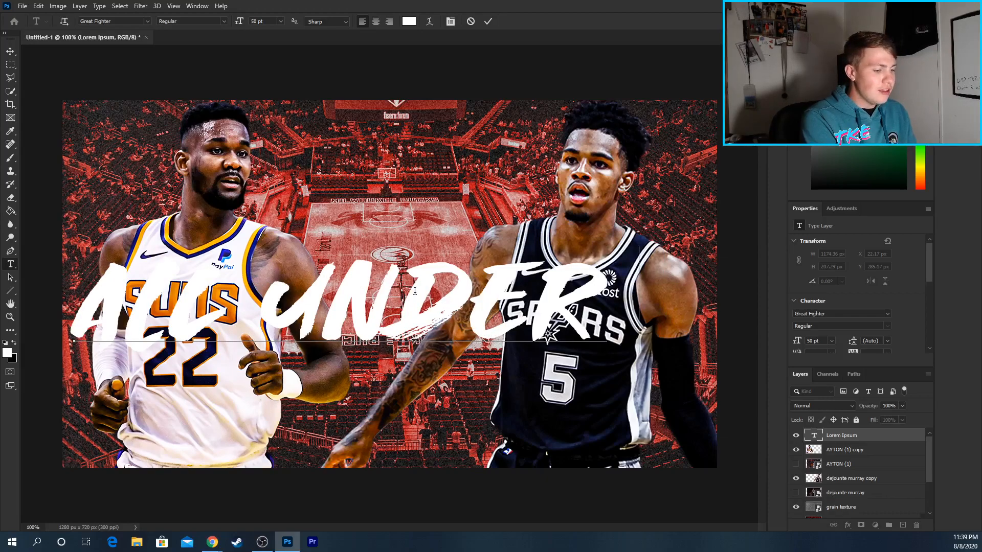
text( 85)
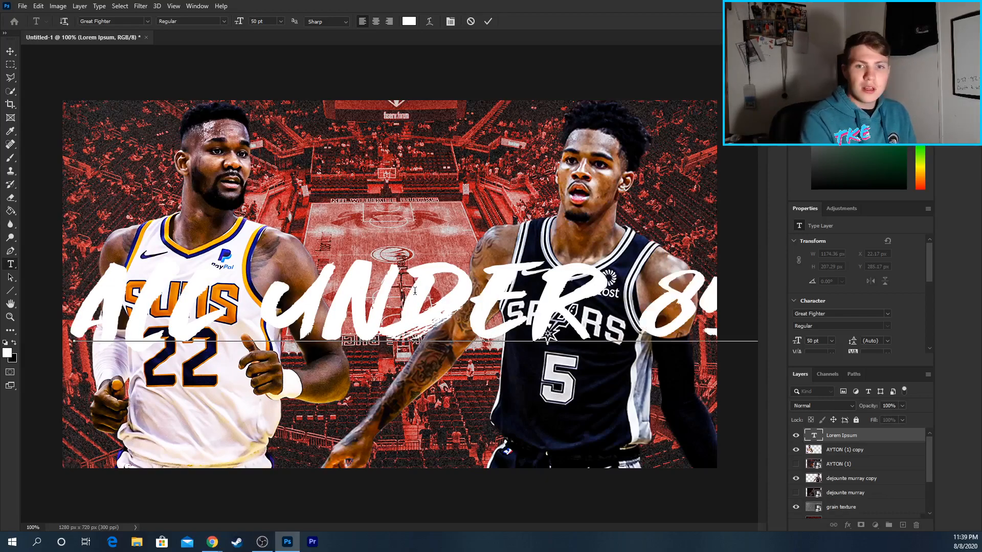
triple_click(430, 306)
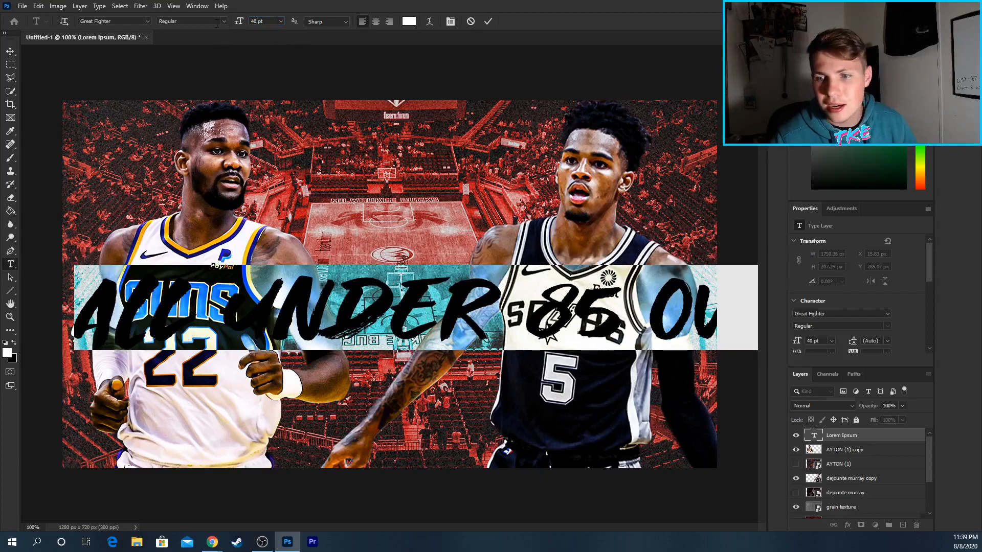
click(10, 51)
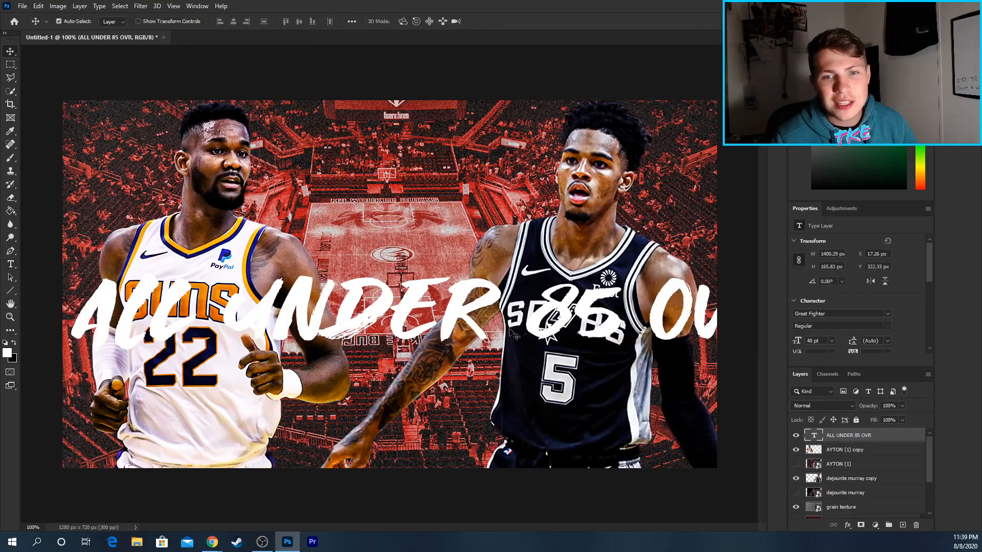
Set the ALL UNDER 85 OVR text to 35 pt and position it so the whole line fits across the canvas
drag(563, 301, 485, 305)
double_click(486, 305)
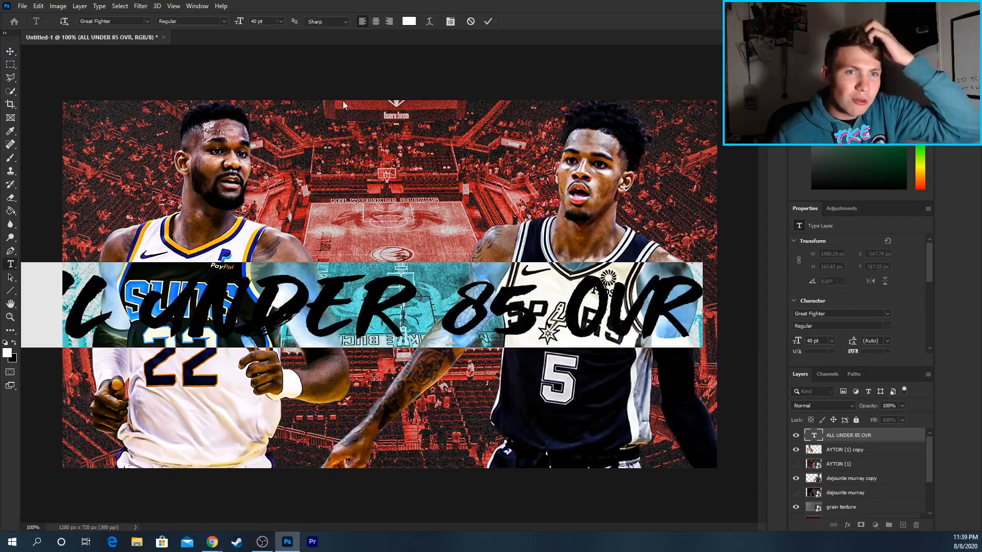
click(239, 23)
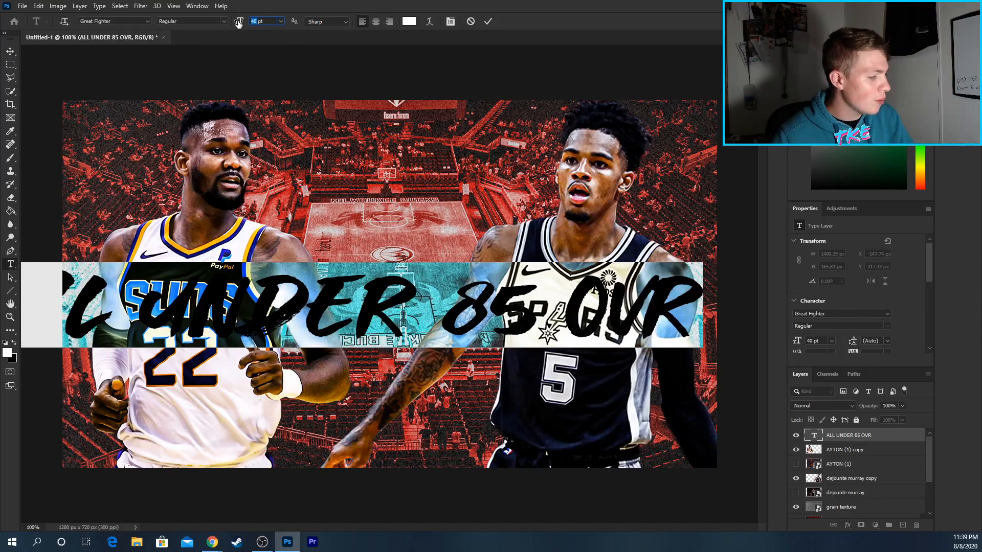
key(Return)
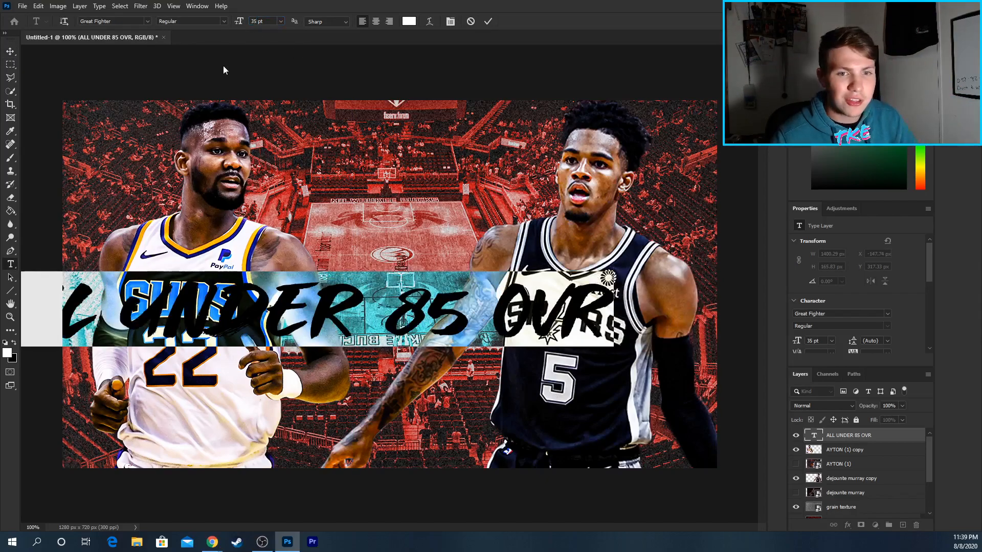
click(10, 51)
drag(406, 310, 493, 310)
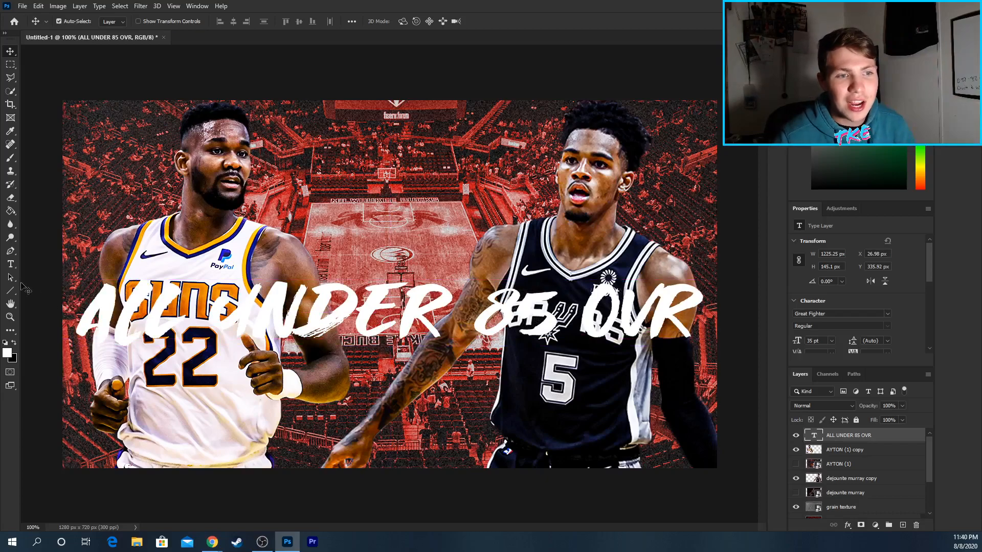
Add a second text line reading CHALLENGE at 60 pt and position it beneath ALL UNDER 85 OVR, spanning the canvas width
click(11, 264)
click(231, 412)
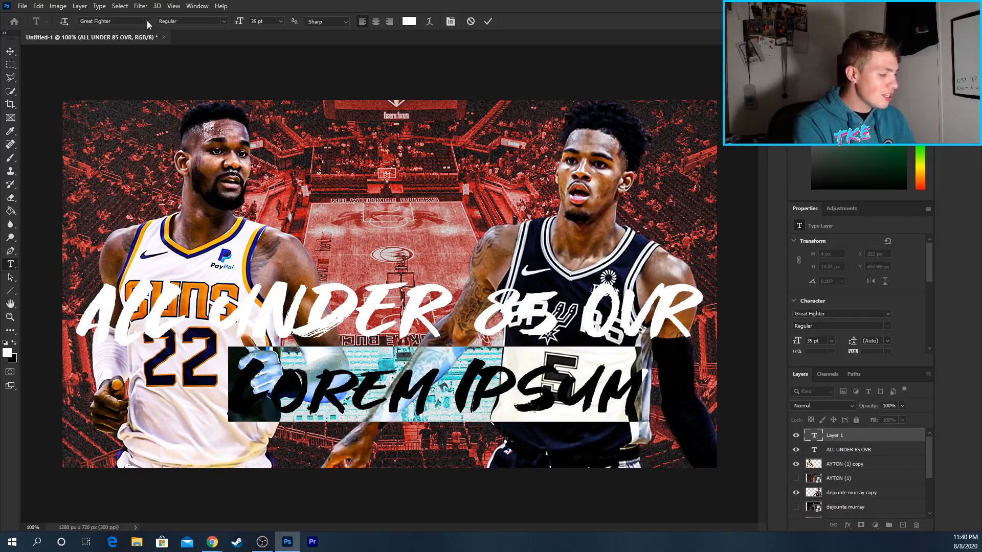
text(CHALLENGE)
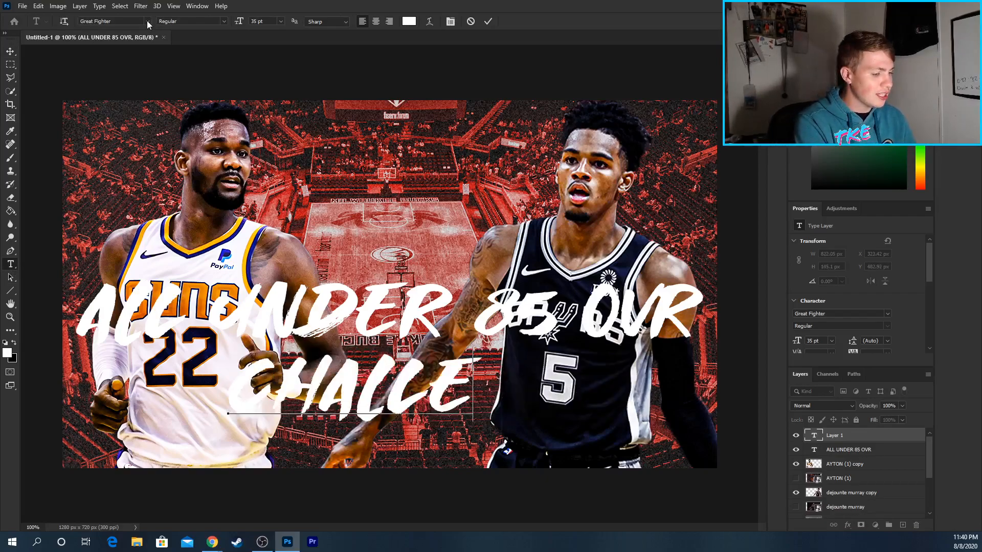
double_click(427, 387)
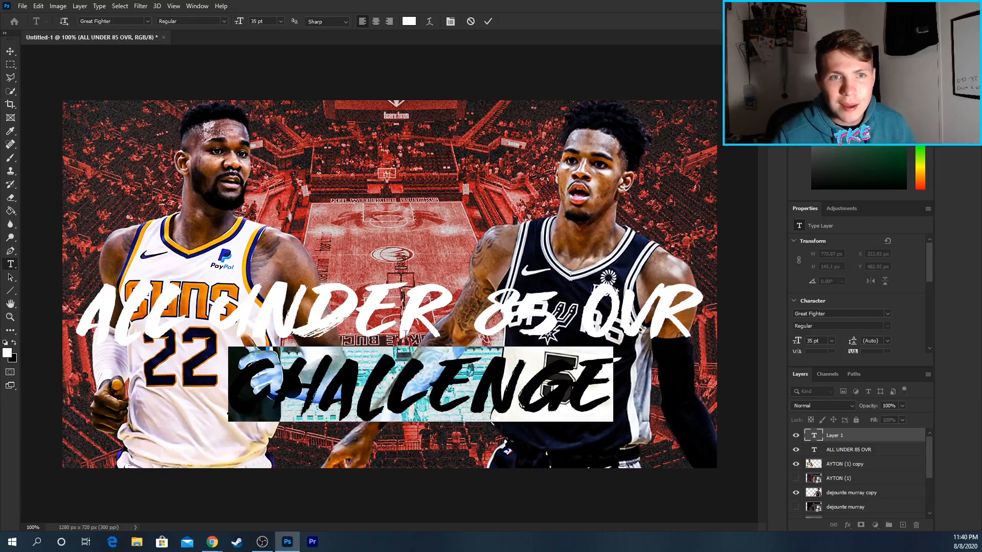
text(60)
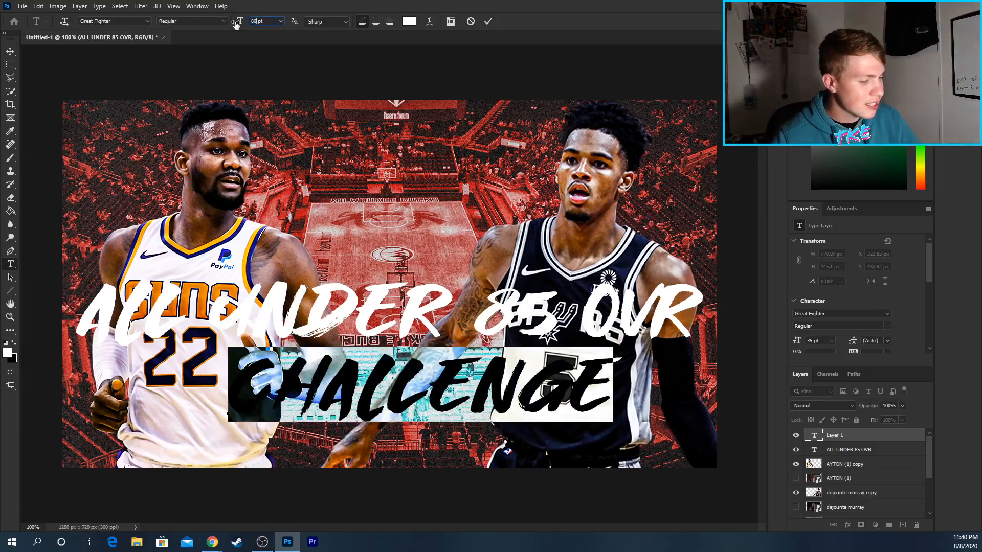
key(Return)
click(11, 51)
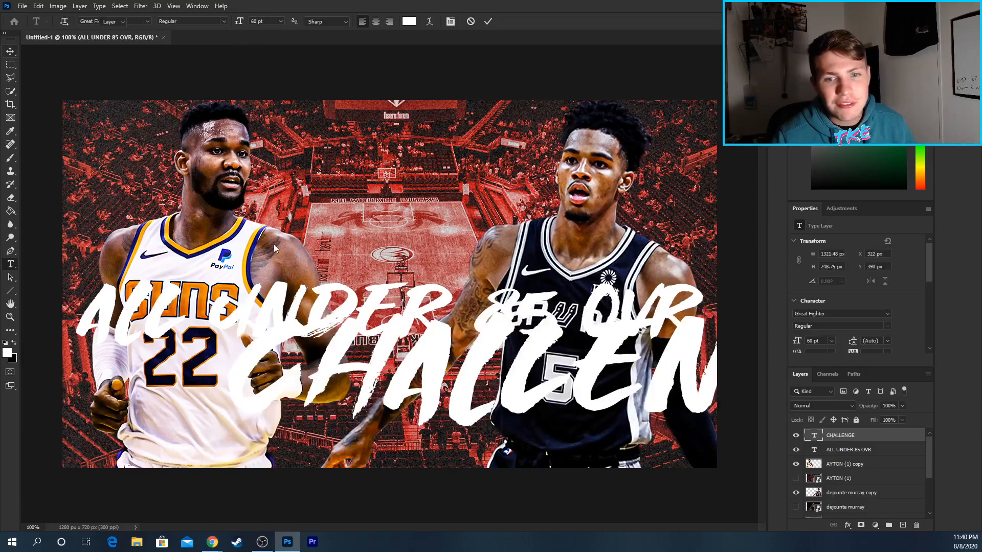
drag(511, 353, 366, 385)
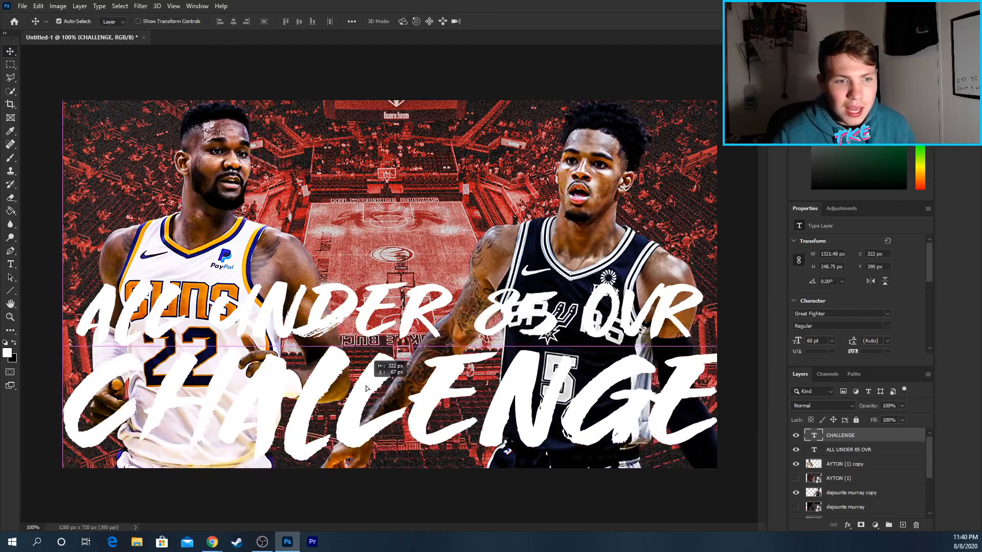
Set the CHALLENGE text to 57 pt and nudge both title lines into alignment, with the upper line slightly lower
double_click(366, 386)
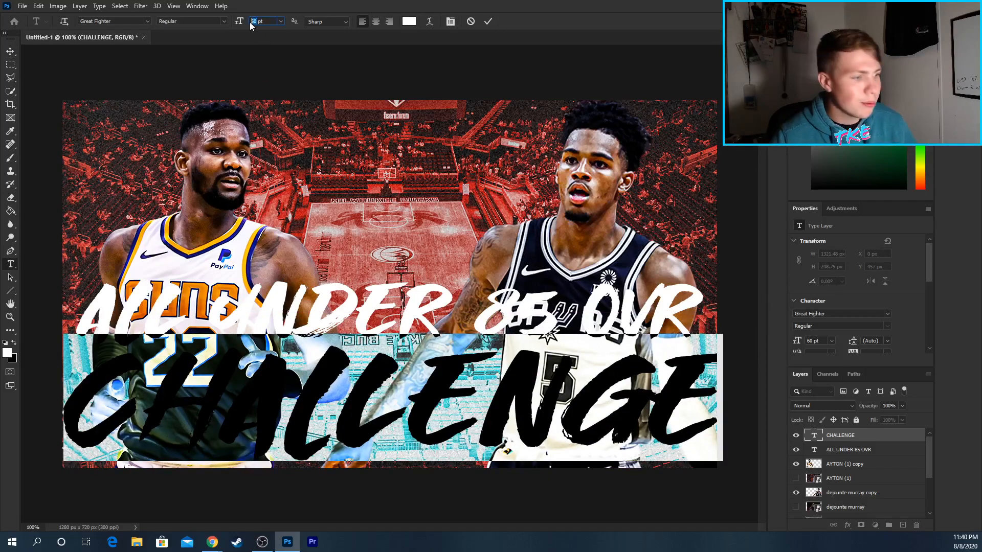
key(Return)
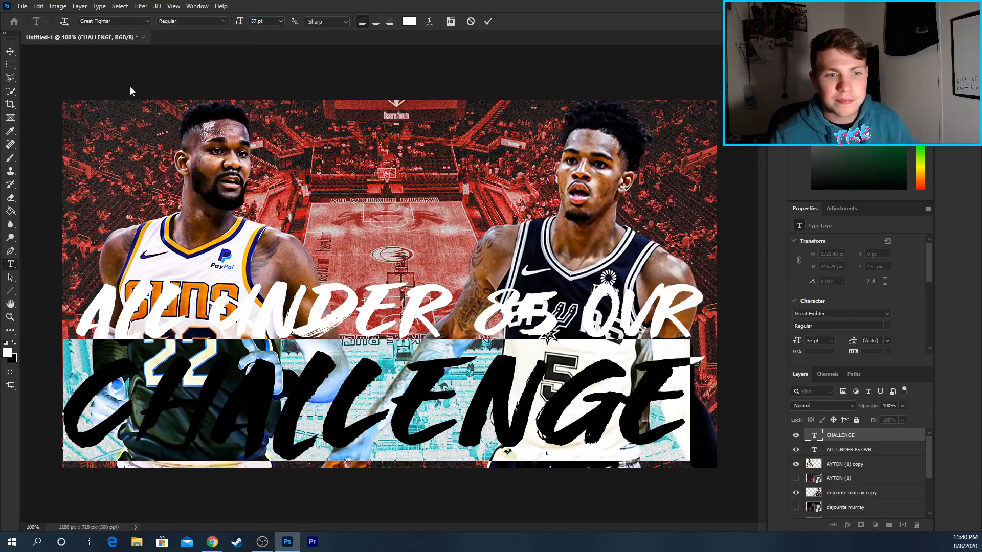
click(11, 52)
drag(413, 390, 419, 388)
drag(415, 310, 415, 317)
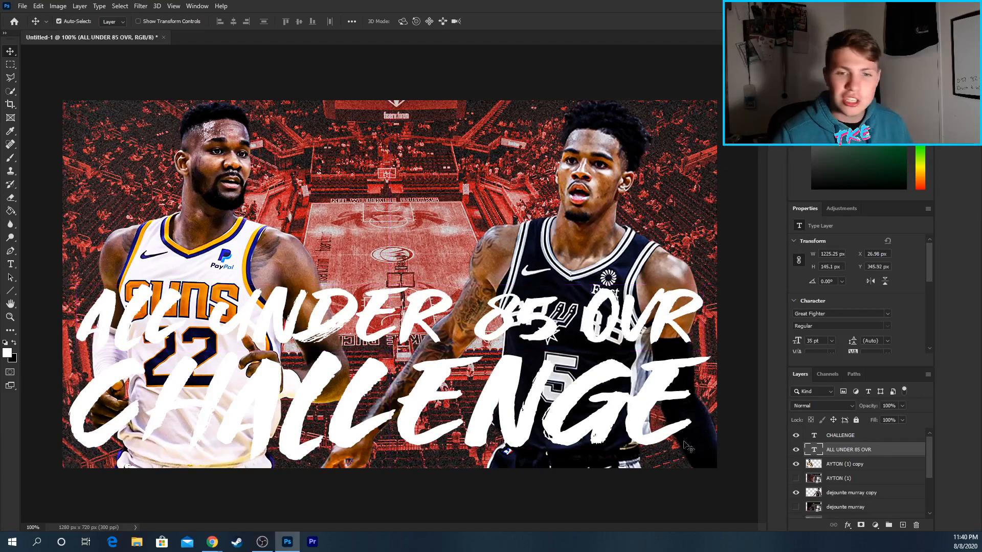
Combine the CHALLENGE and ALL UNDER 85 OVR text layers into one smart object
ctrl+click(847, 439)
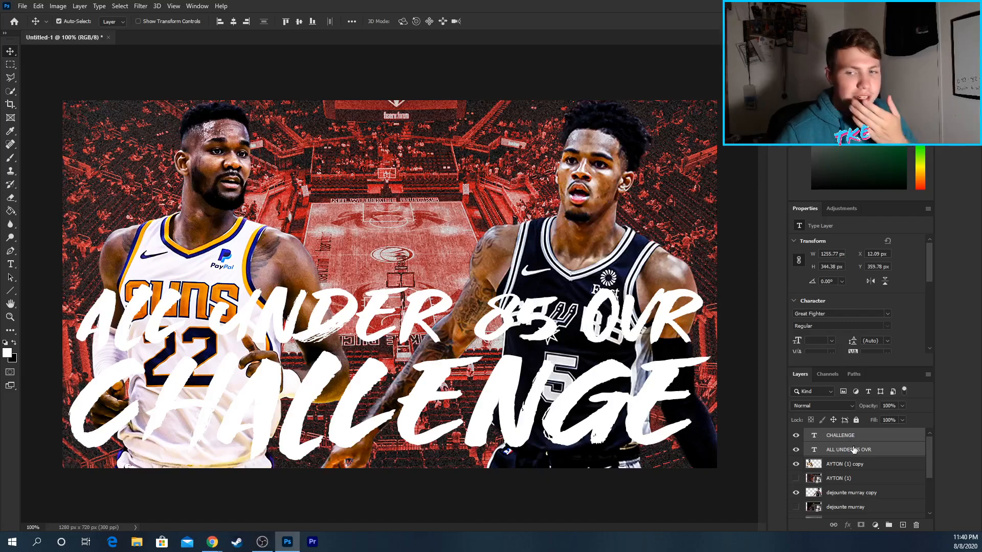
right_click(853, 449)
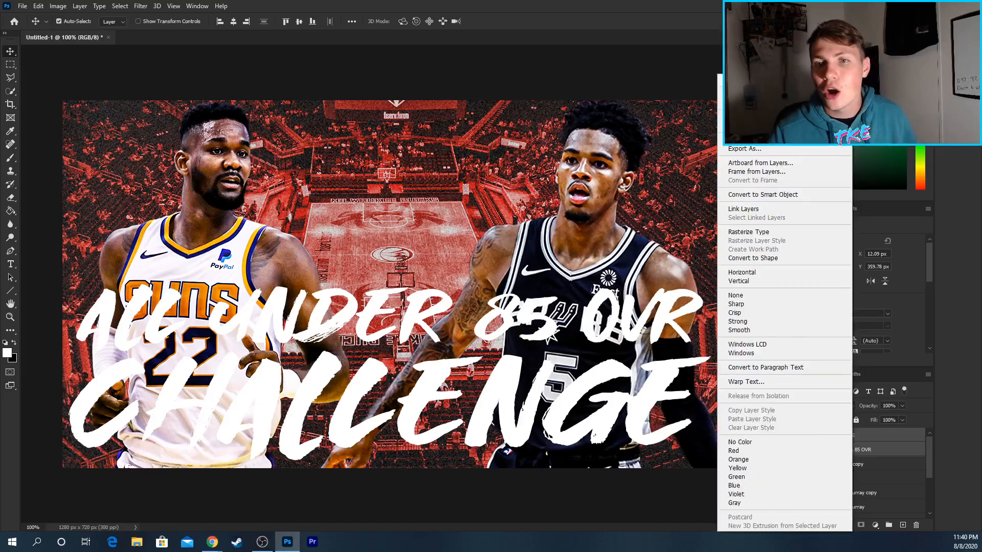
click(775, 198)
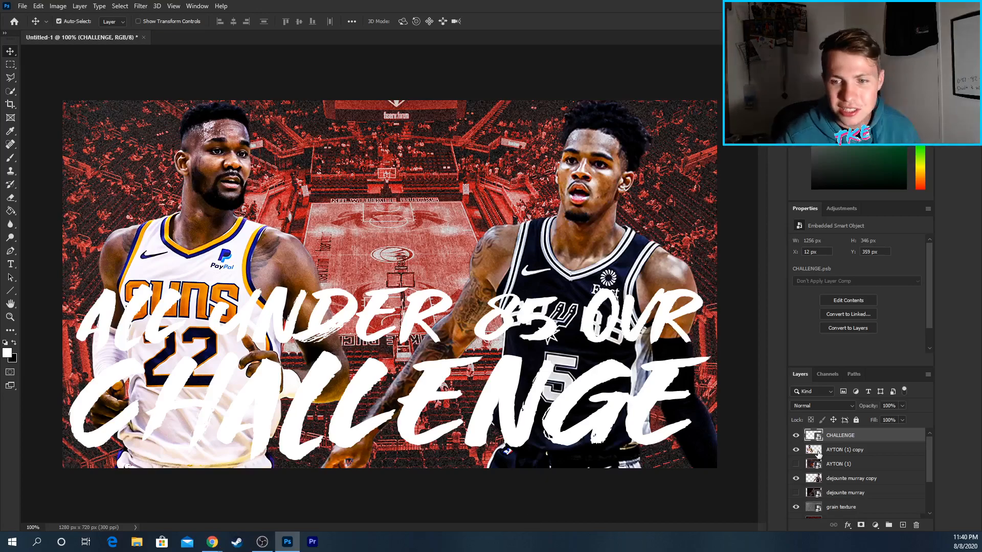
Add a 5 px outside Stroke to the CHALLENGE title smart object and apply it
right_click(847, 438)
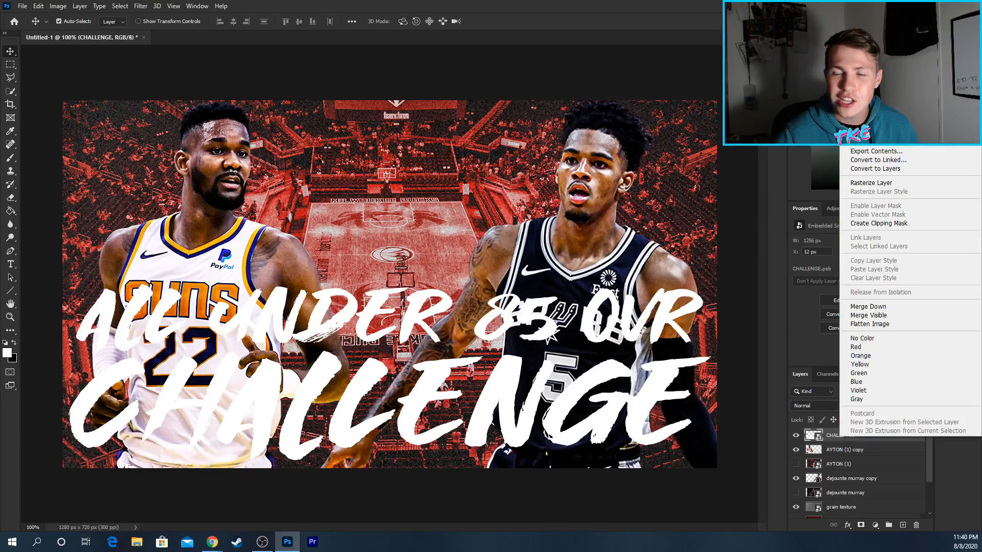
key(Escape)
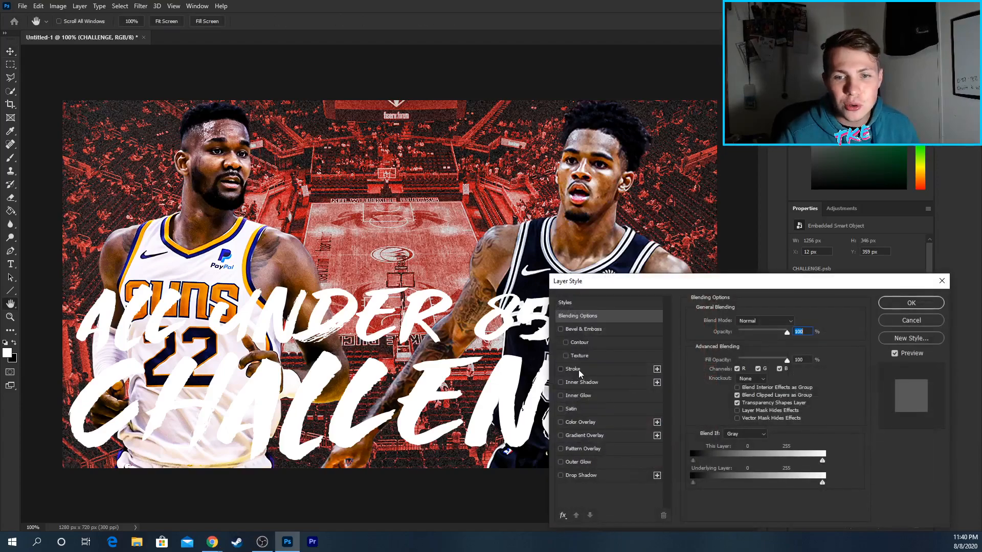
click(578, 370)
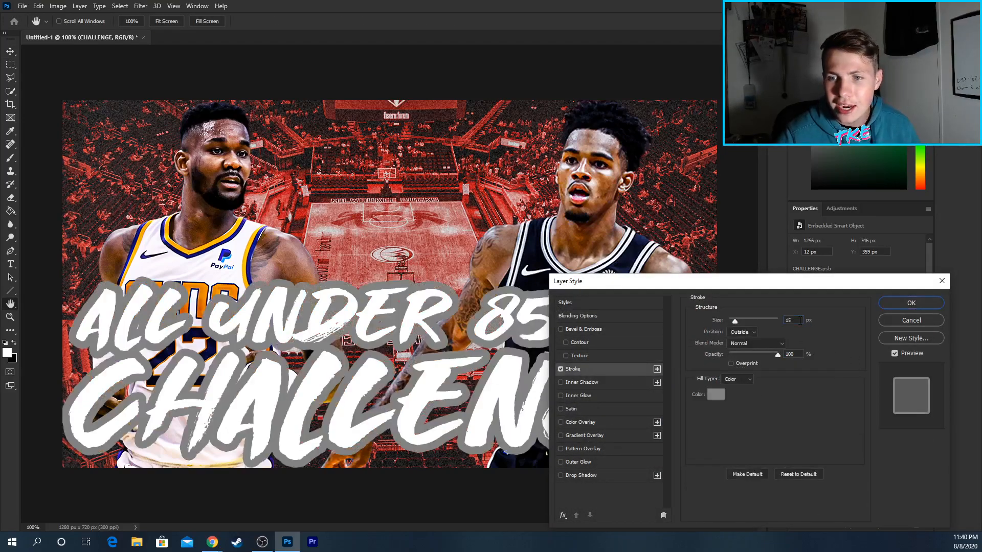
drag(800, 320, 746, 324)
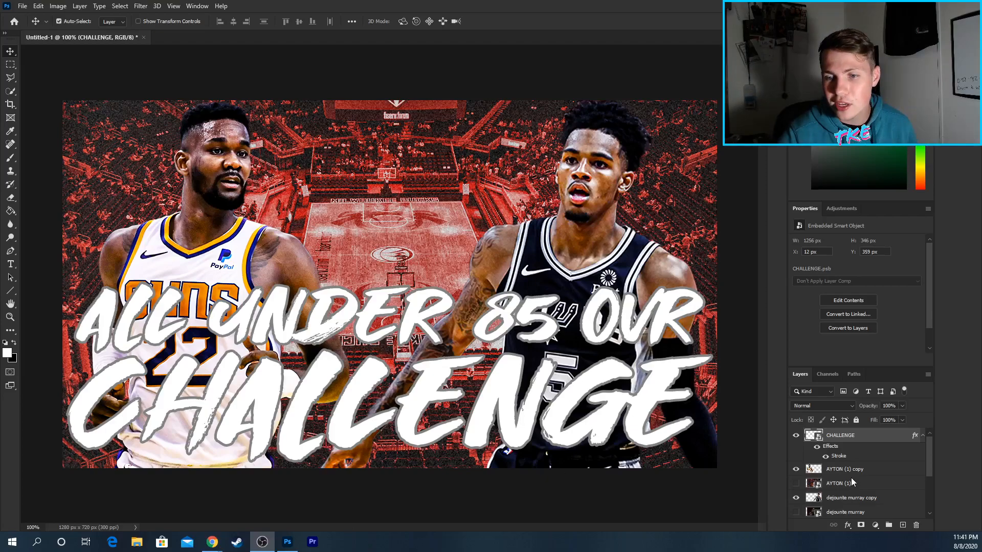
Set the title smart object's stroke color to white (ffffff)
right_click(851, 443)
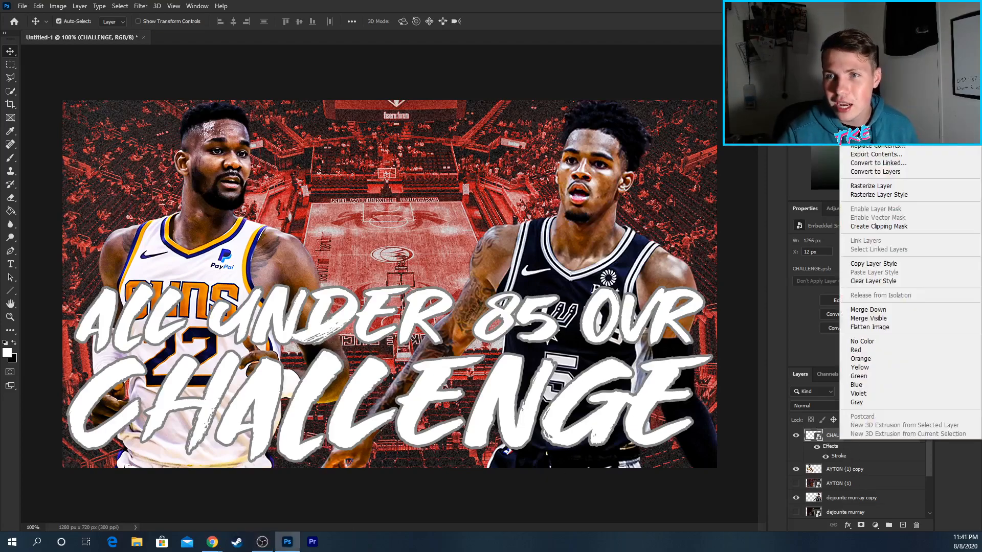
click(867, 10)
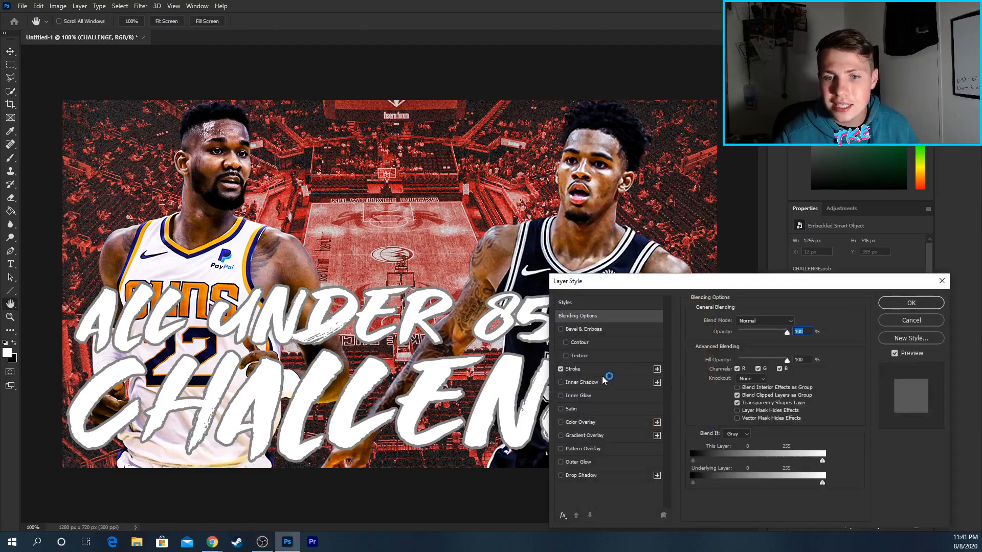
click(603, 369)
click(716, 396)
text(ffffff)
click(901, 287)
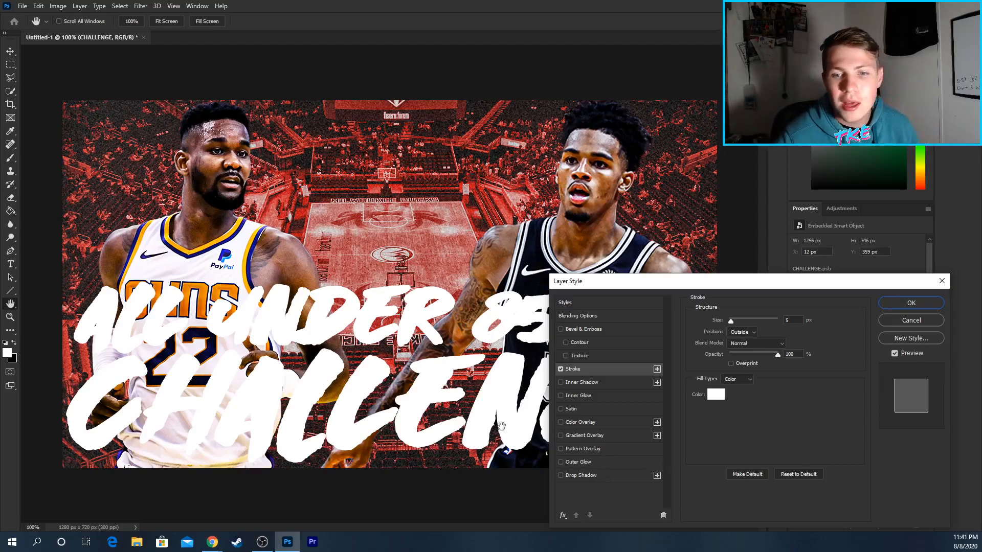
Add a Gradient Overlay to the title and set the gradient's first color stop to light red (ff4646)
click(582, 437)
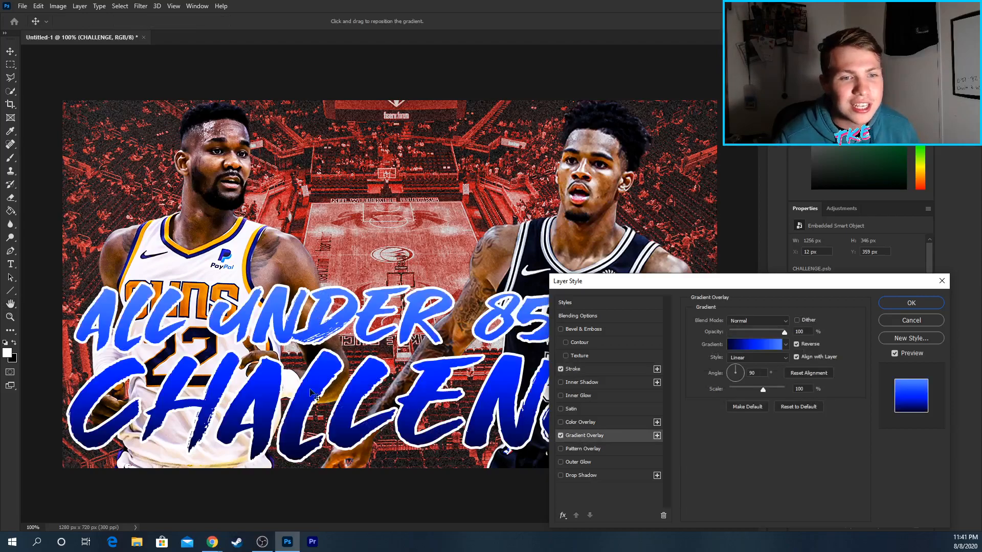
click(760, 344)
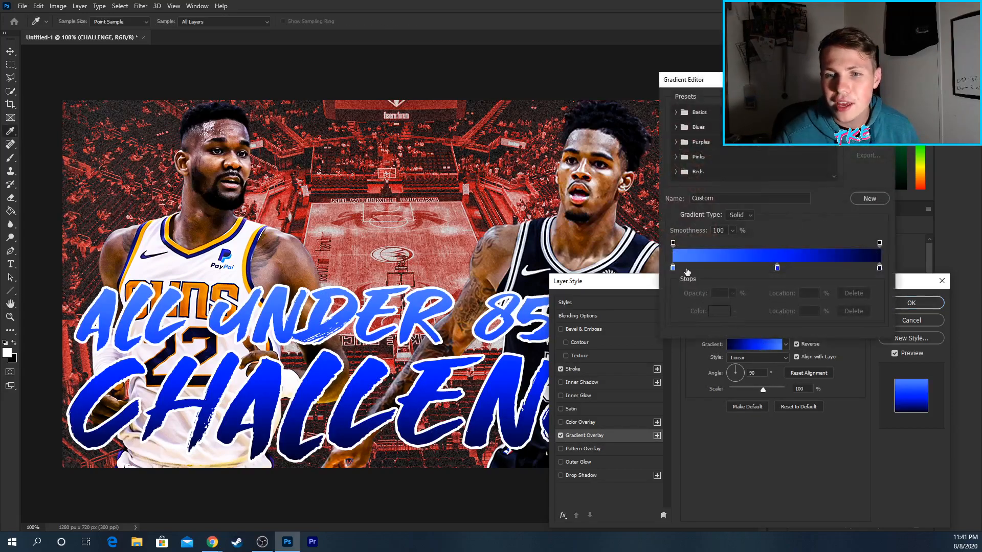
click(673, 268)
click(723, 314)
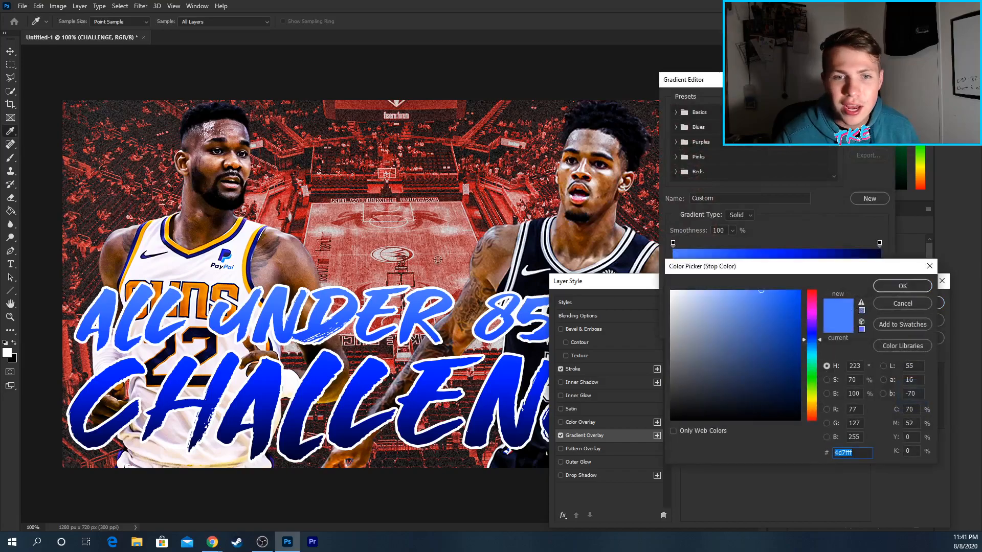
click(446, 236)
drag(759, 296, 765, 286)
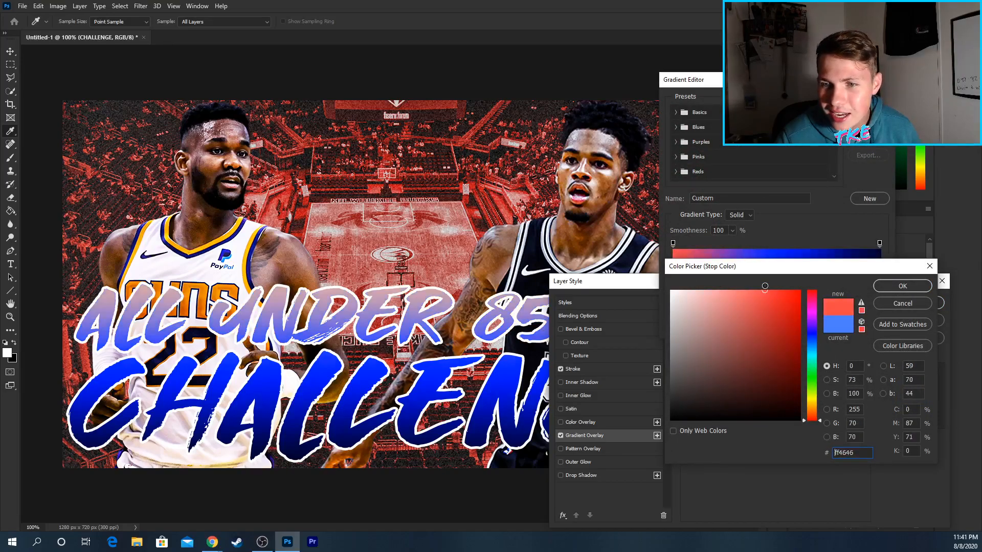
click(903, 286)
Set the middle color stop of the title's gradient to pure red (ff0000)
click(777, 268)
click(720, 312)
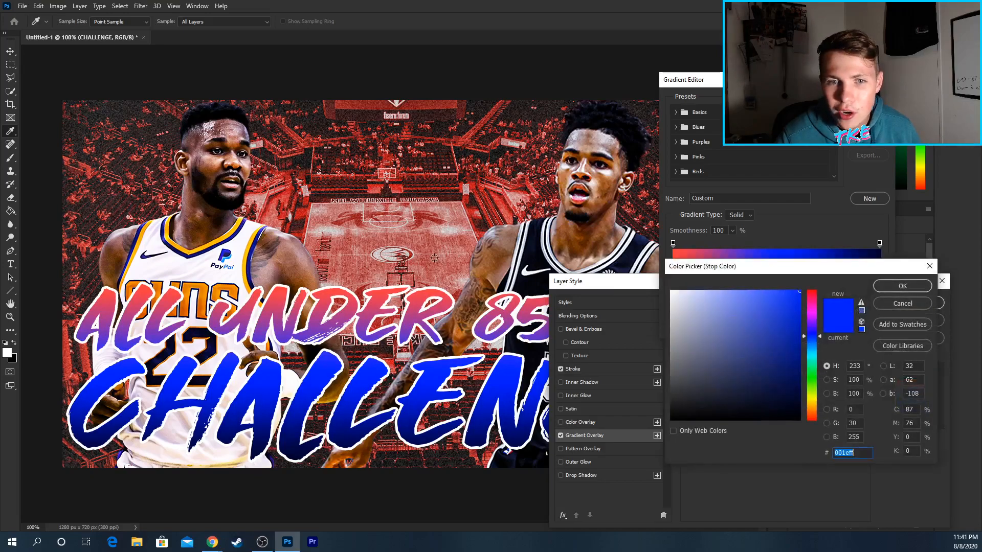
click(674, 254)
drag(765, 302, 803, 290)
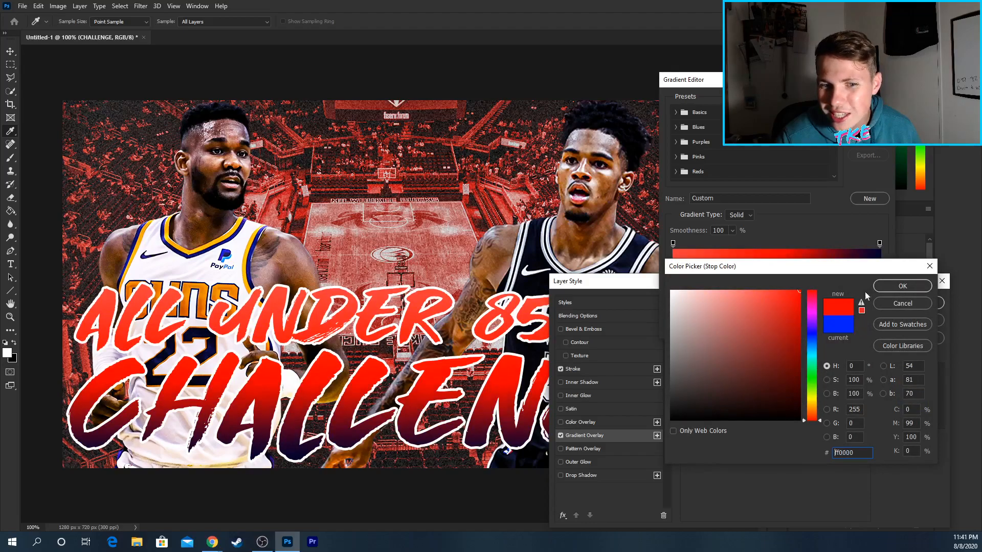
click(890, 287)
Set the last color stop of the title's gradient to very dark red (340000)
click(879, 268)
click(719, 311)
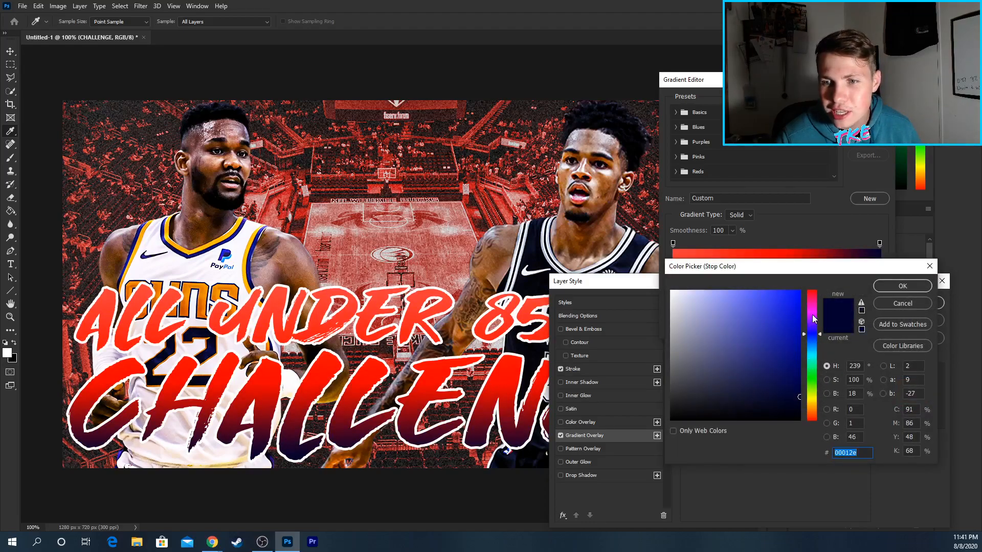
drag(814, 318, 817, 273)
click(801, 379)
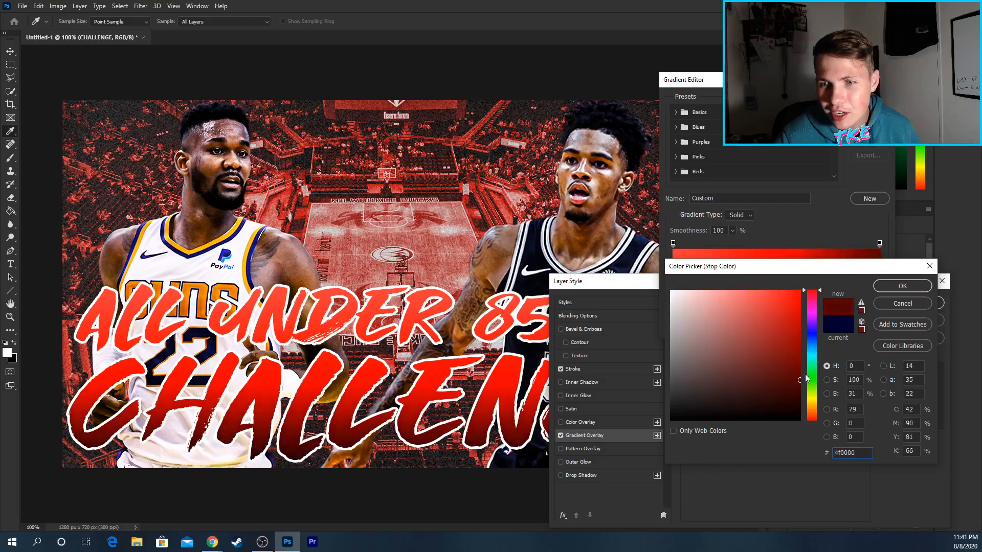
click(798, 395)
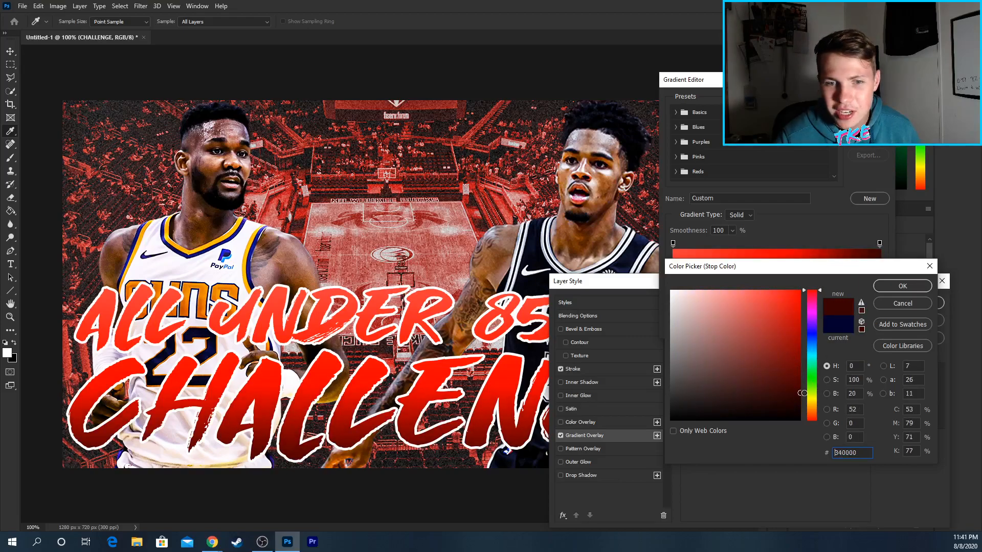
click(905, 288)
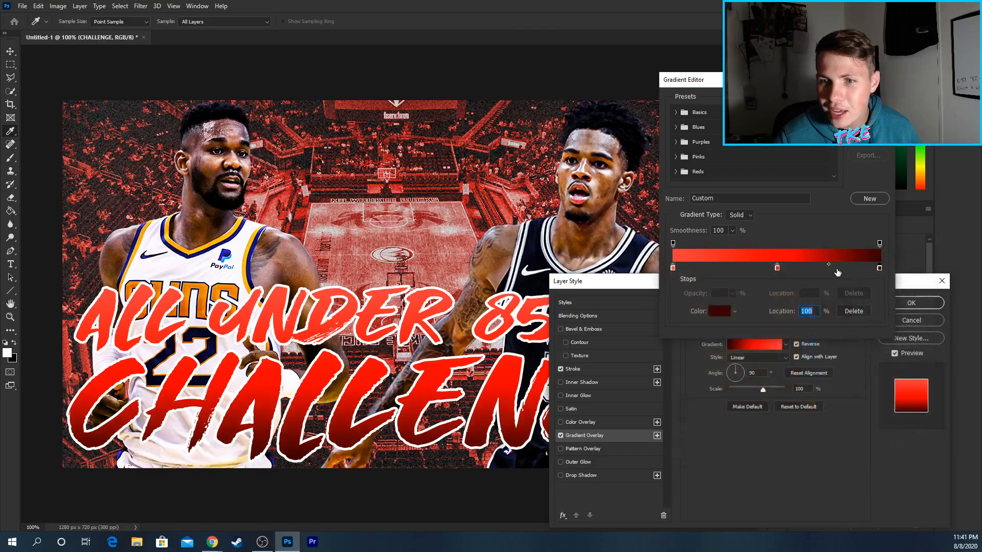
Shift the gradient's middle red stop toward the light end and add a second pure red stop at 58%
drag(829, 264, 801, 264)
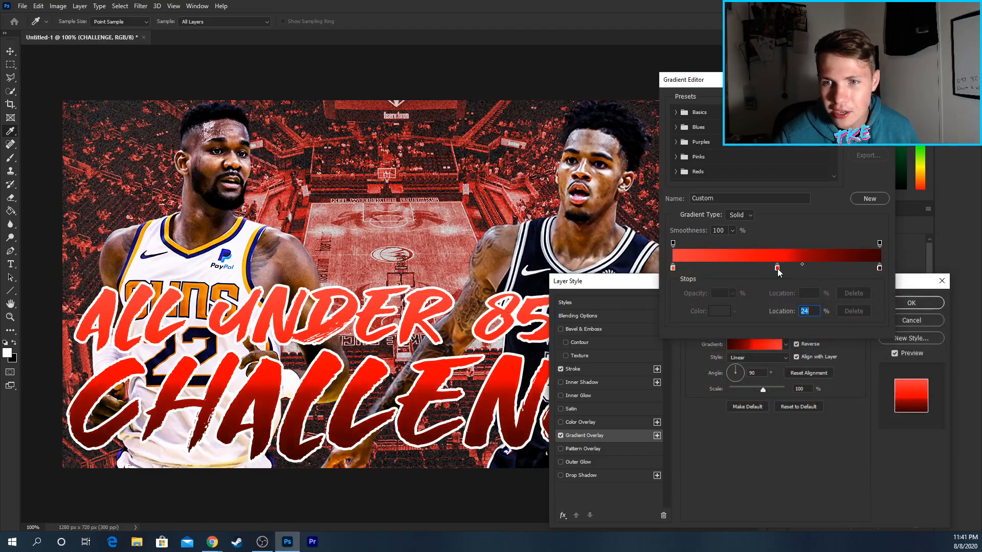
text(50)
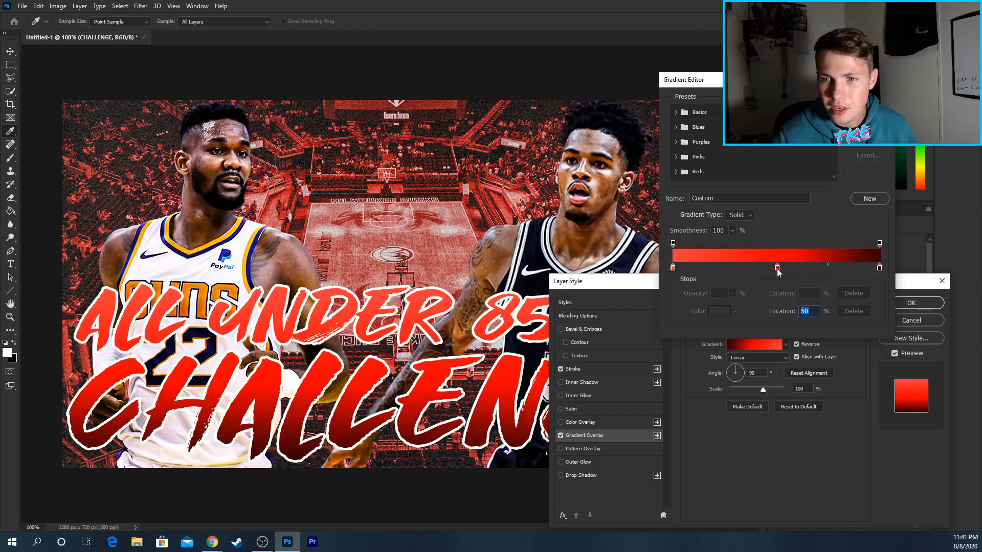
drag(777, 272, 772, 272)
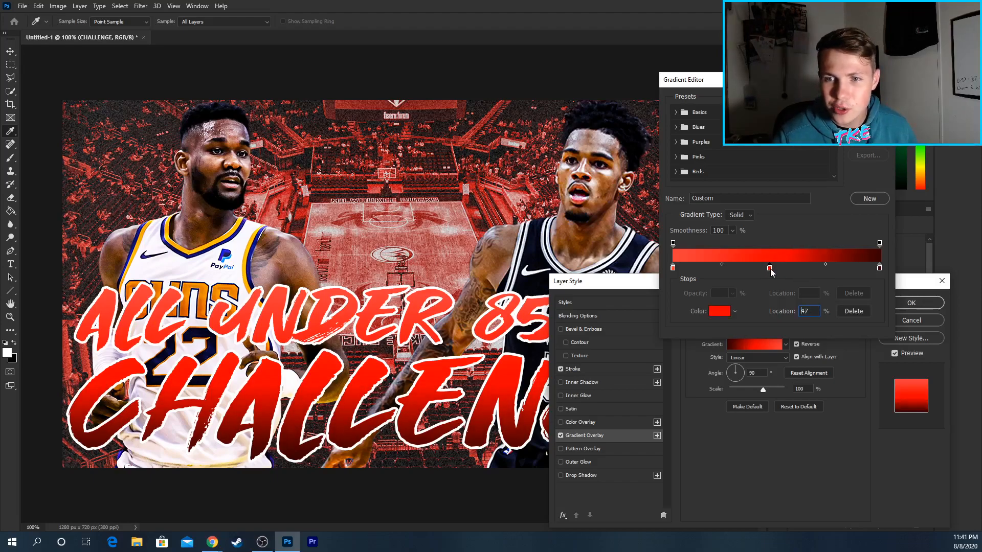
click(805, 268)
drag(793, 268, 792, 268)
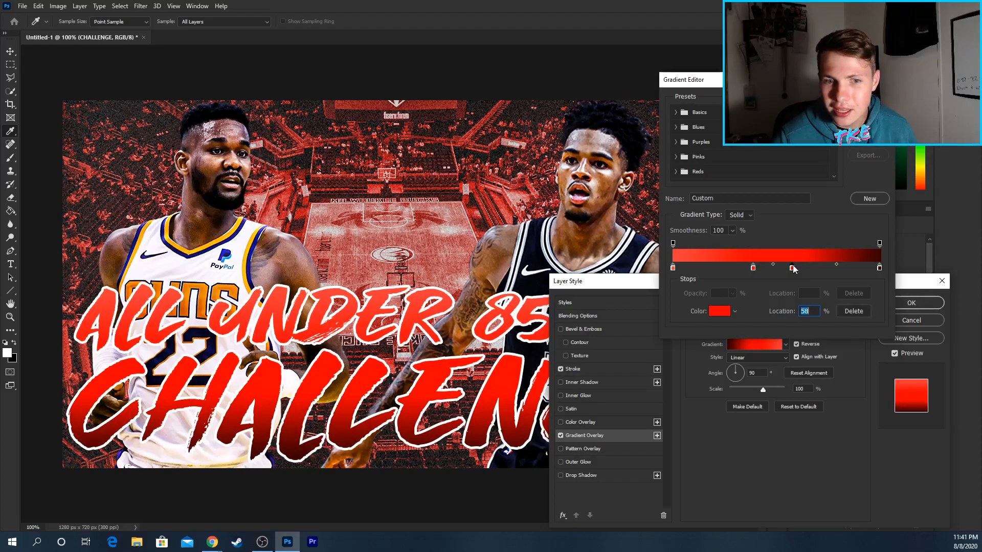
Set the midpoint between the 58% red stop and the dark red stop to 34%, and apply the gradient overlay
click(834, 264)
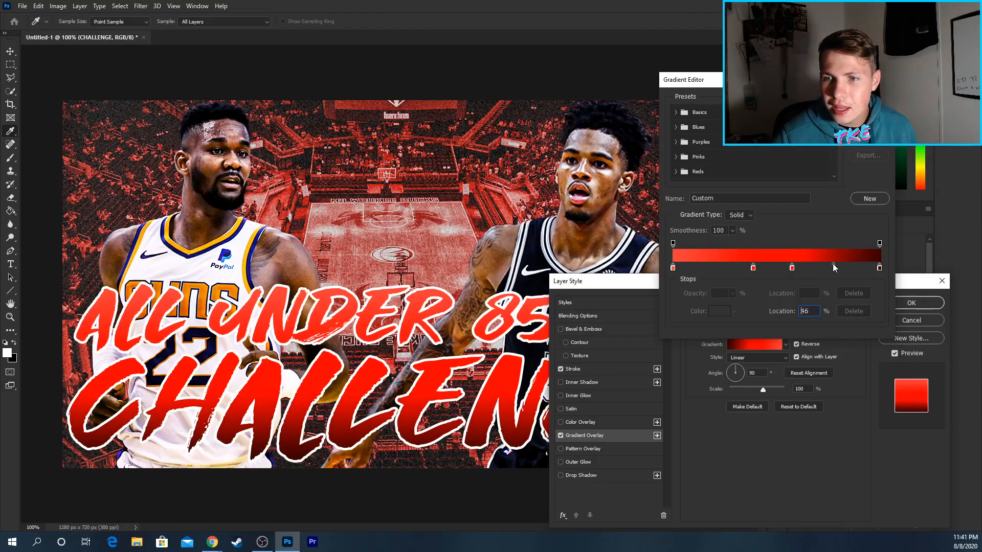
drag(822, 265, 822, 265)
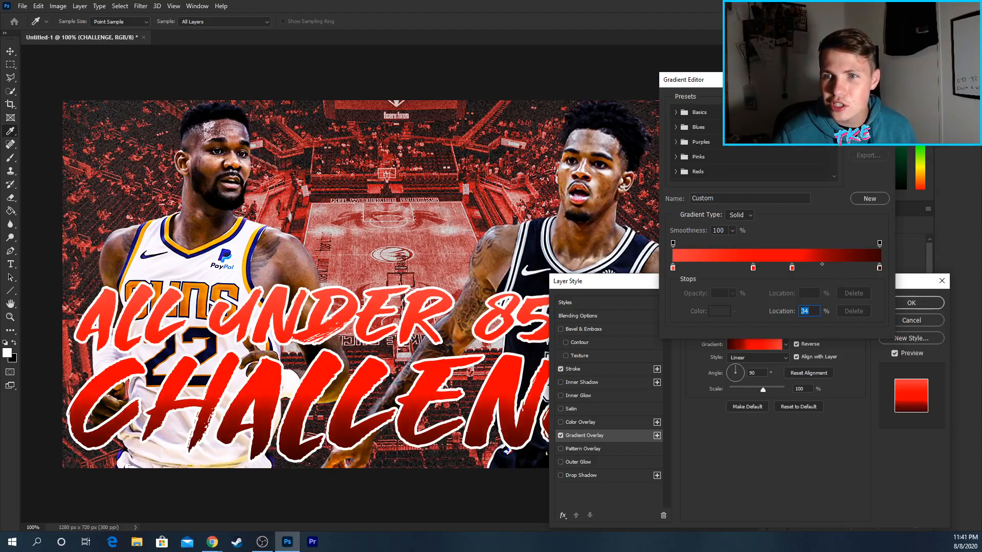
click(868, 102)
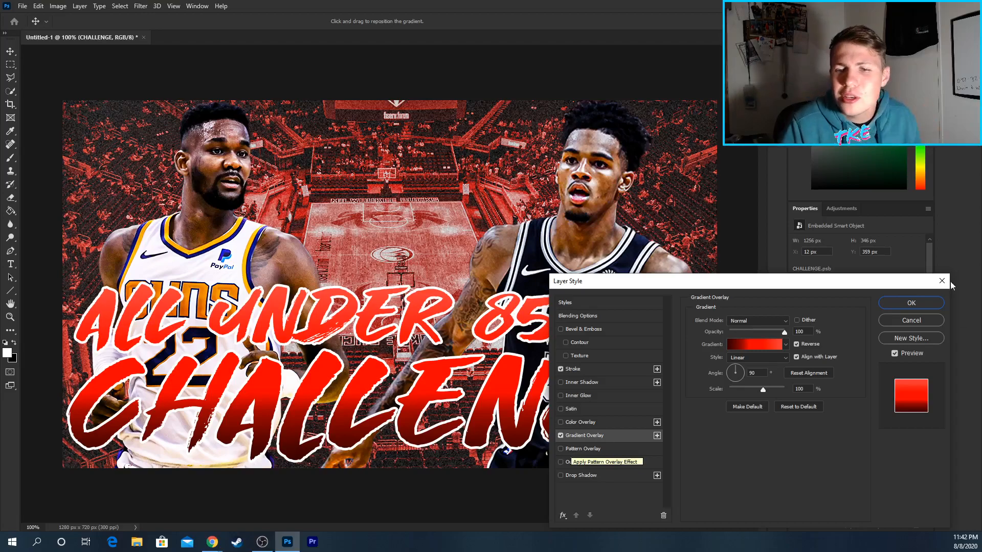
click(905, 304)
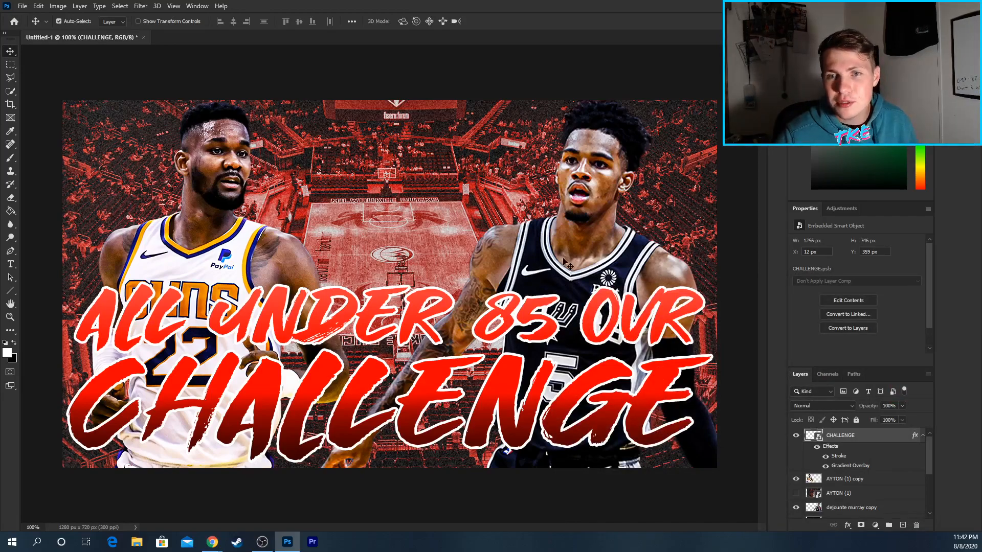
Add a black Outer Glow to the title at 100% opacity with 5% spread, 50 px size and 50% range
right_click(849, 439)
click(715, 6)
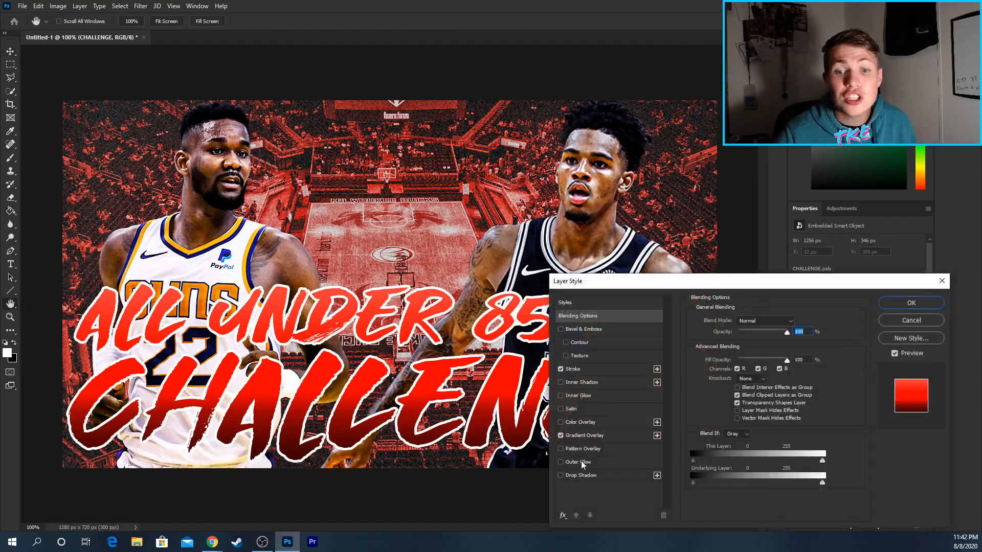
click(581, 461)
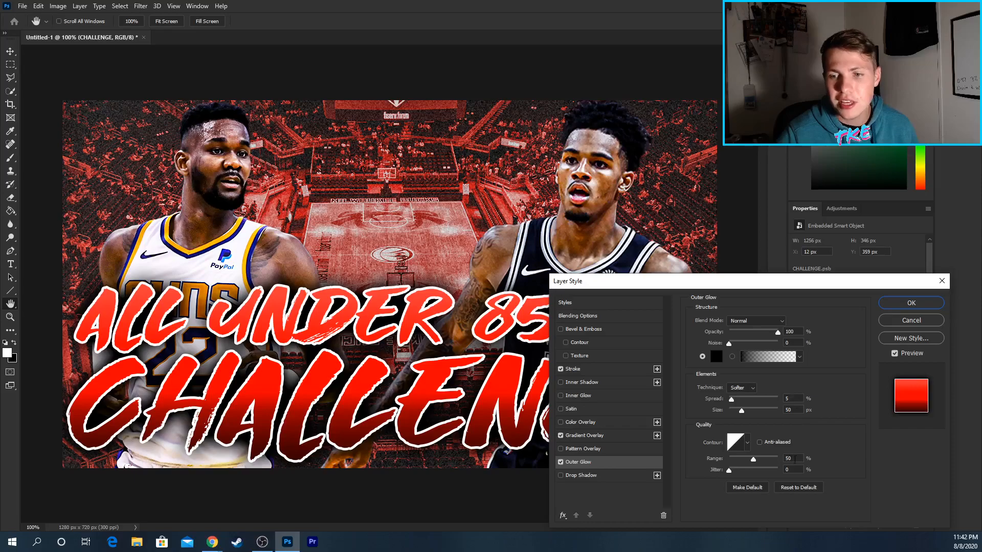
click(900, 305)
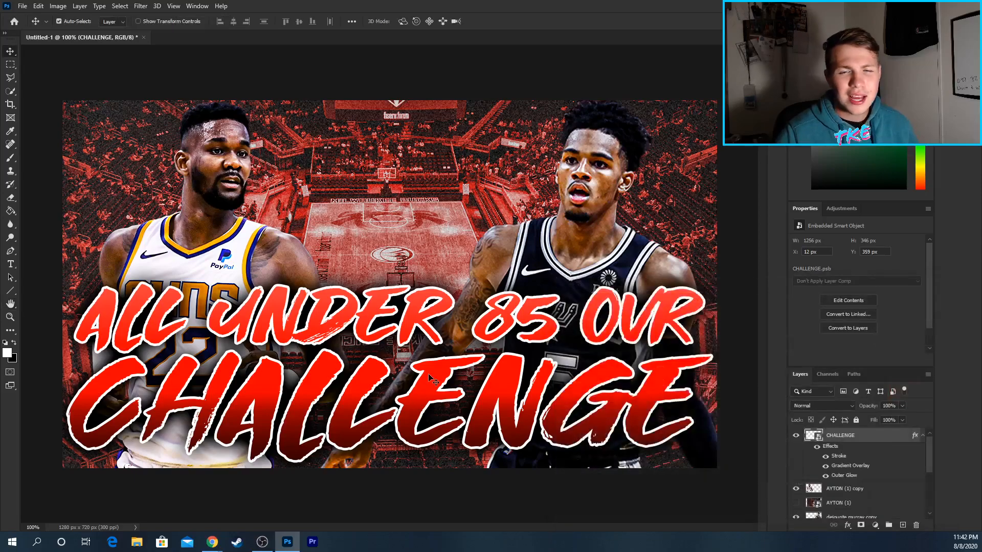
Add a black Outer Glow with 5% spread and 50 px size to the dejounte murray copy layer
right_click(863, 512)
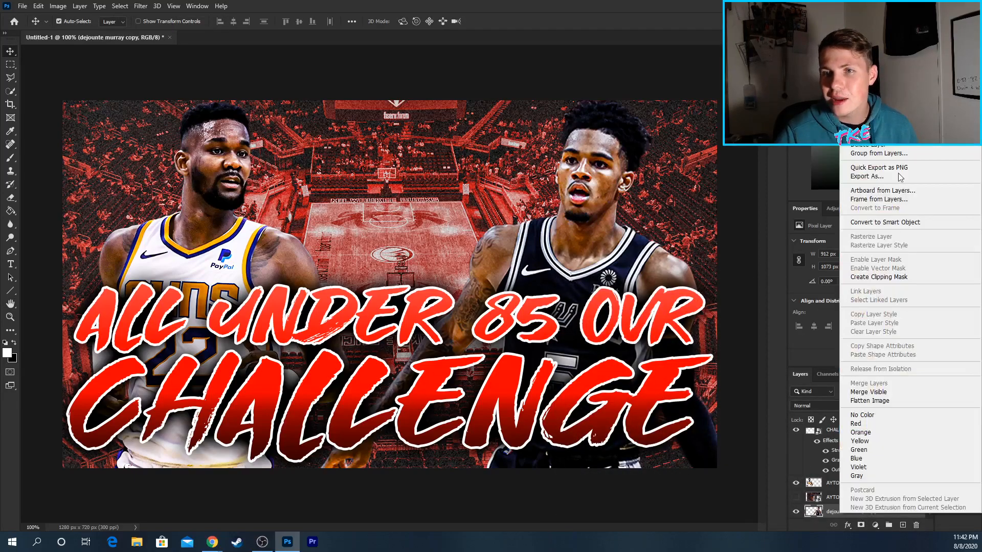
key(Escape)
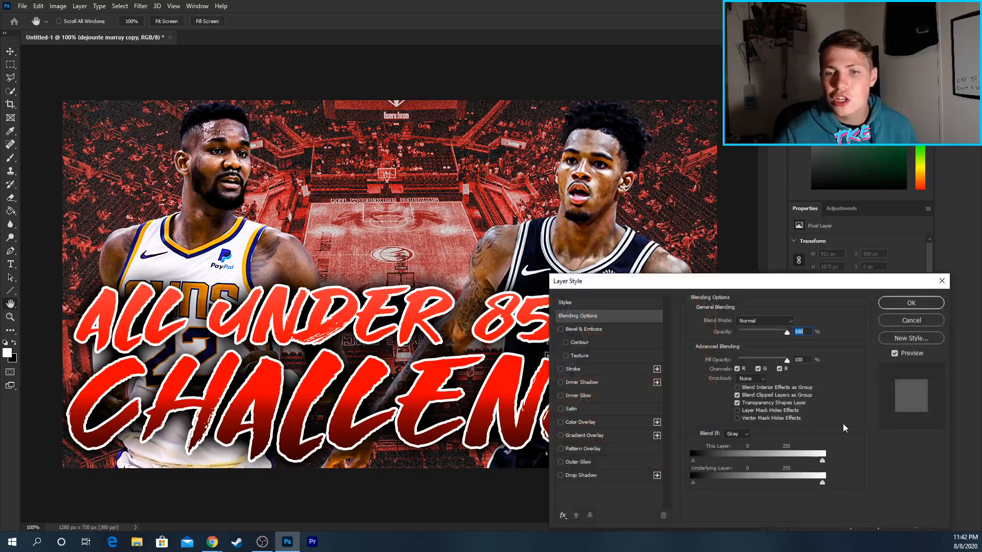
click(591, 463)
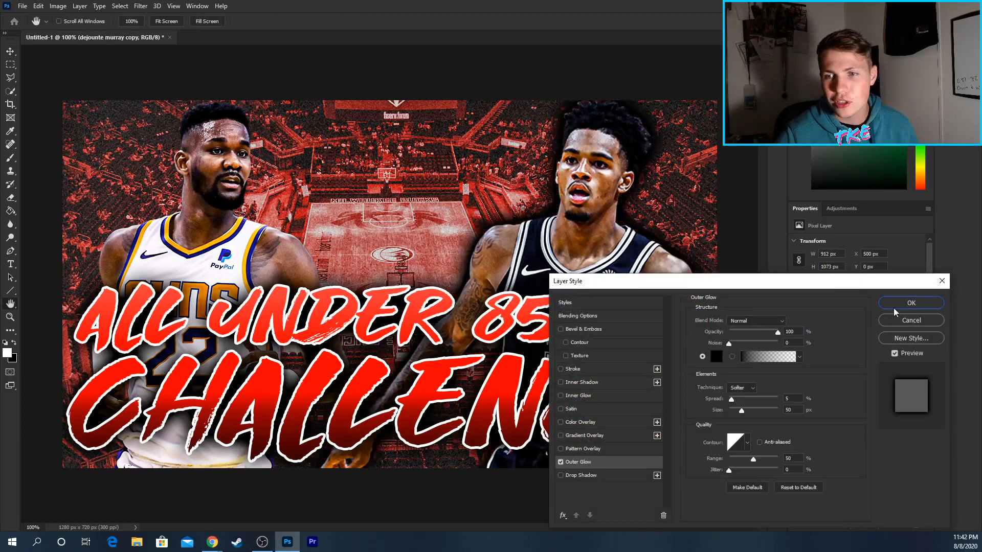
click(911, 303)
Add a black Outer Glow with 5% spread and 50 px size to the AYTON (1) copy layer
click(235, 261)
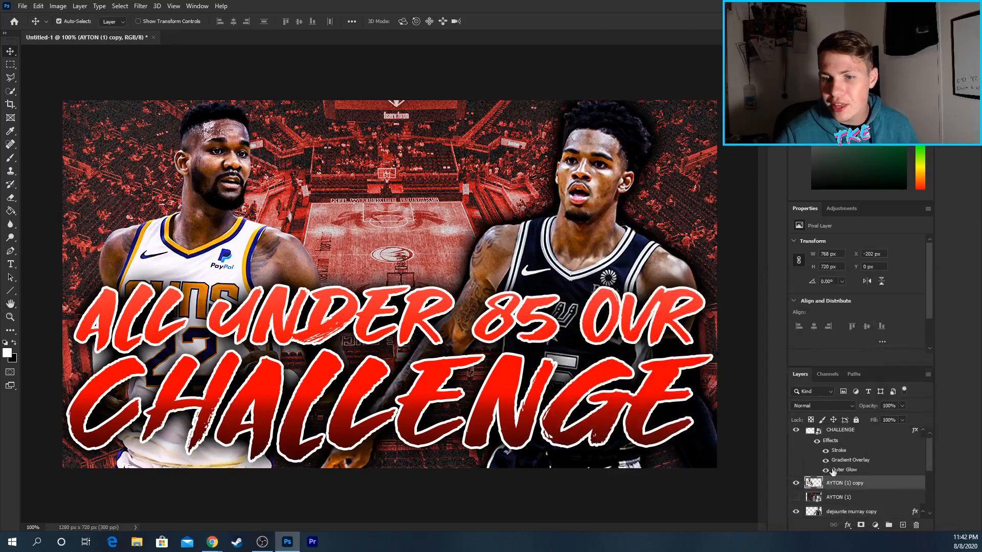
right_click(845, 484)
click(869, 57)
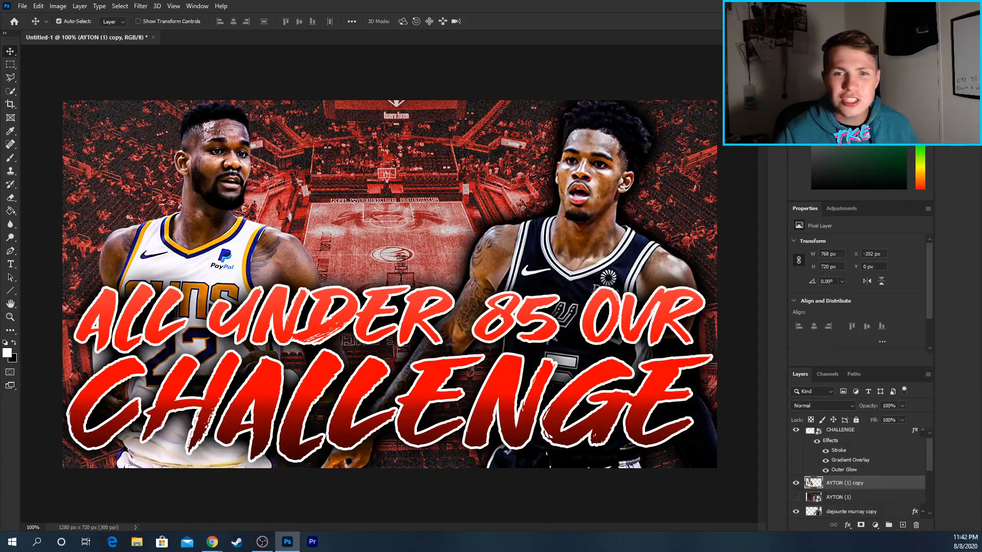
click(582, 461)
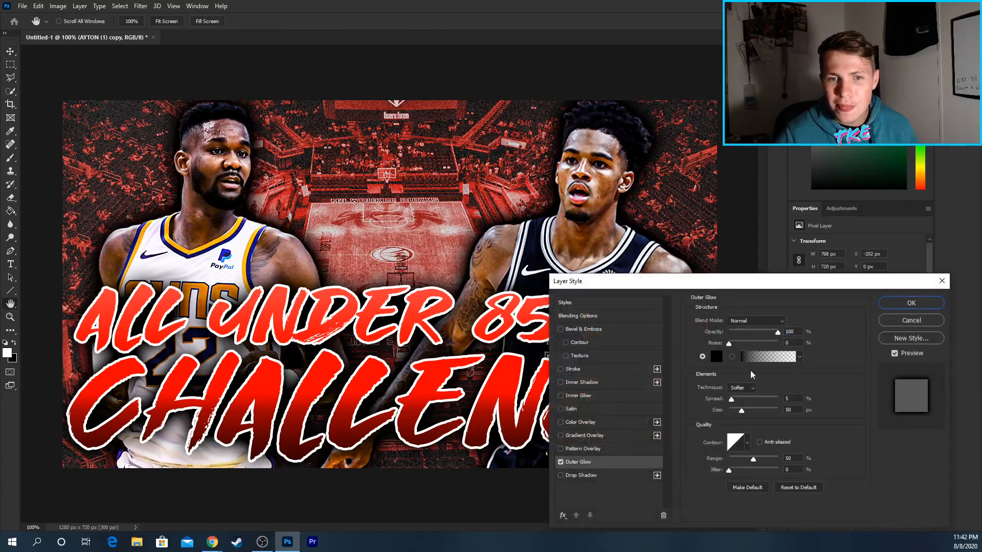
click(906, 306)
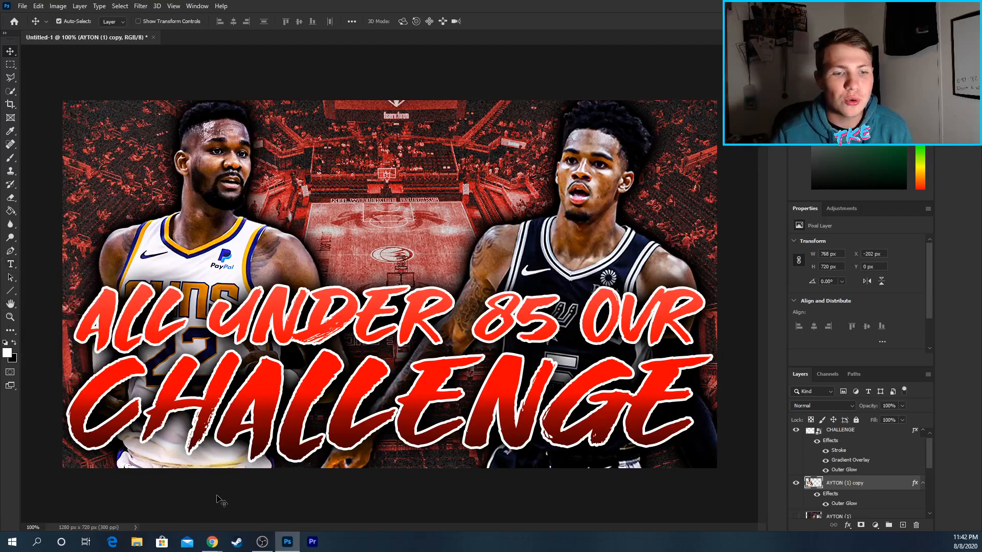
Open the Beyond GFX Pack PSD in Photoshop from the Photoshop Things folder using File Explorer
click(137, 543)
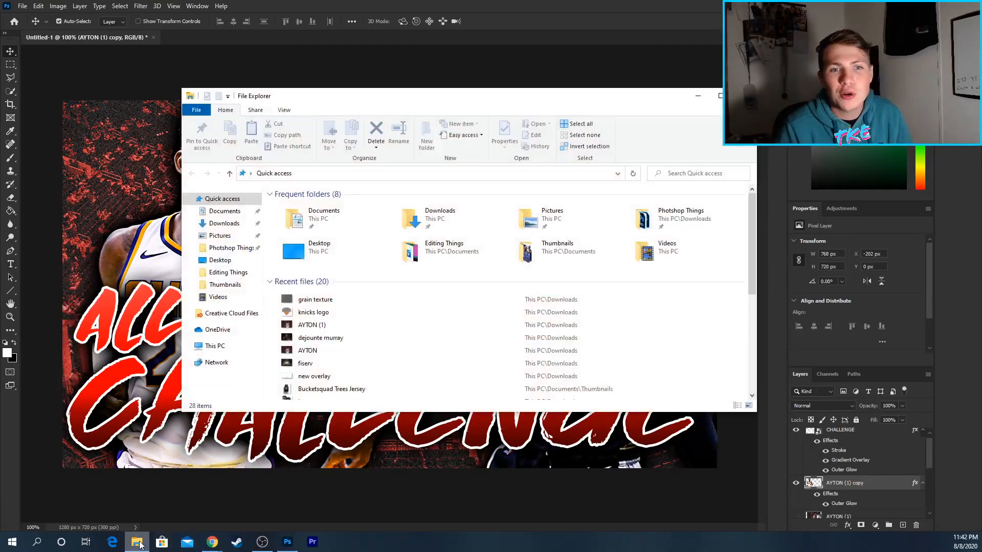
click(242, 252)
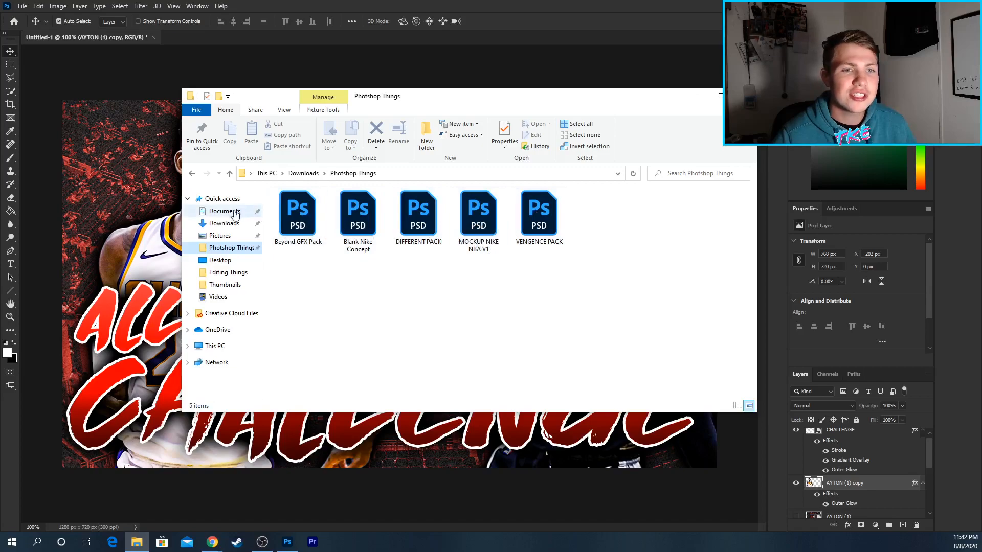
click(224, 223)
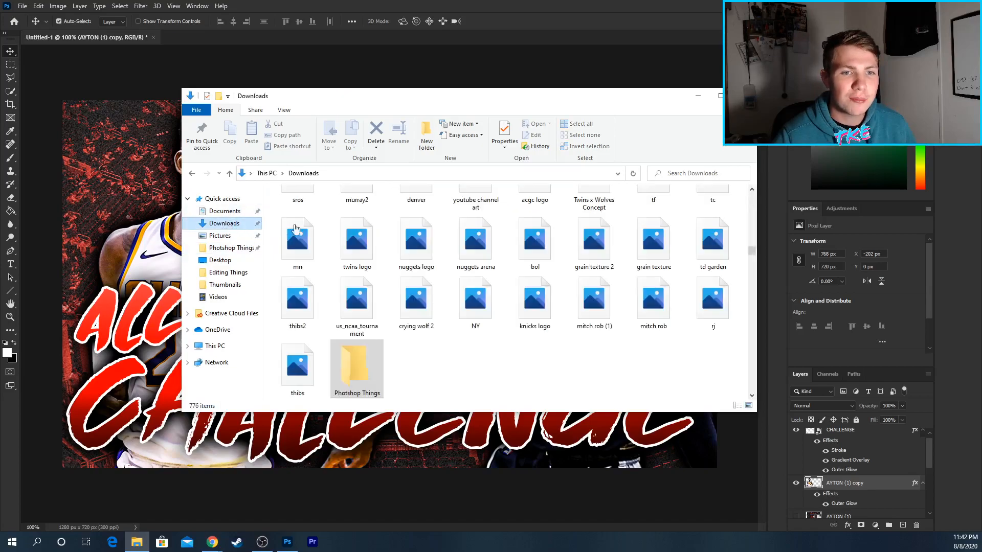
click(228, 272)
click(232, 250)
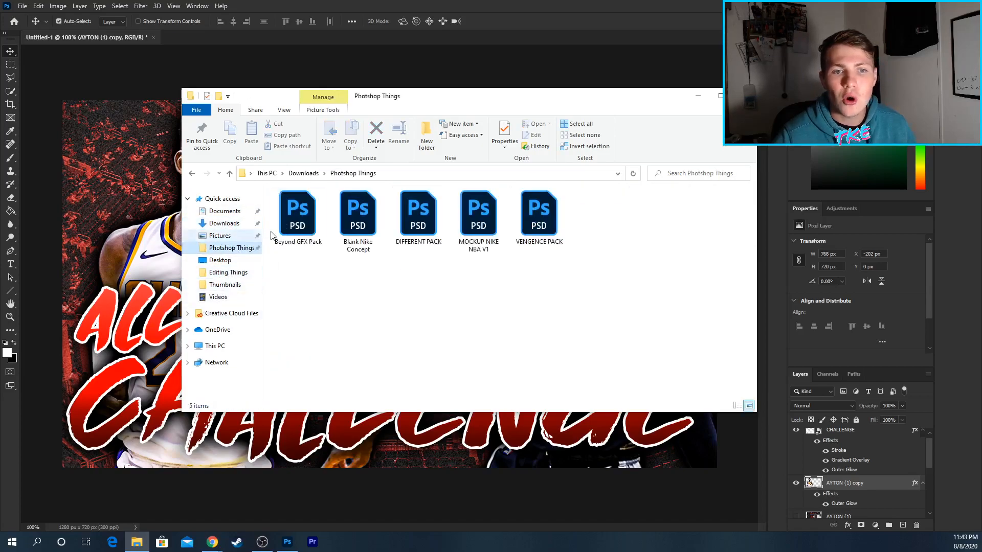
click(302, 220)
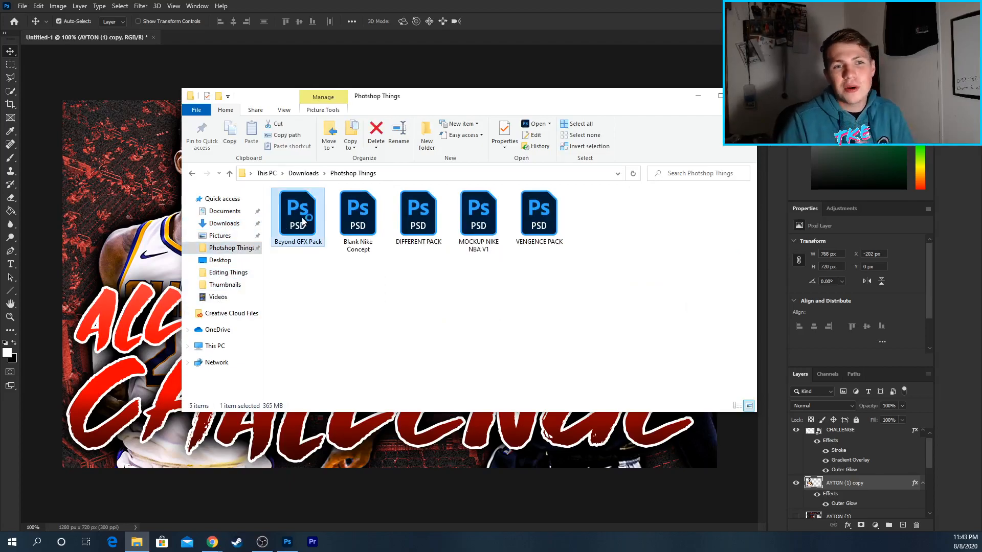
double_click(302, 220)
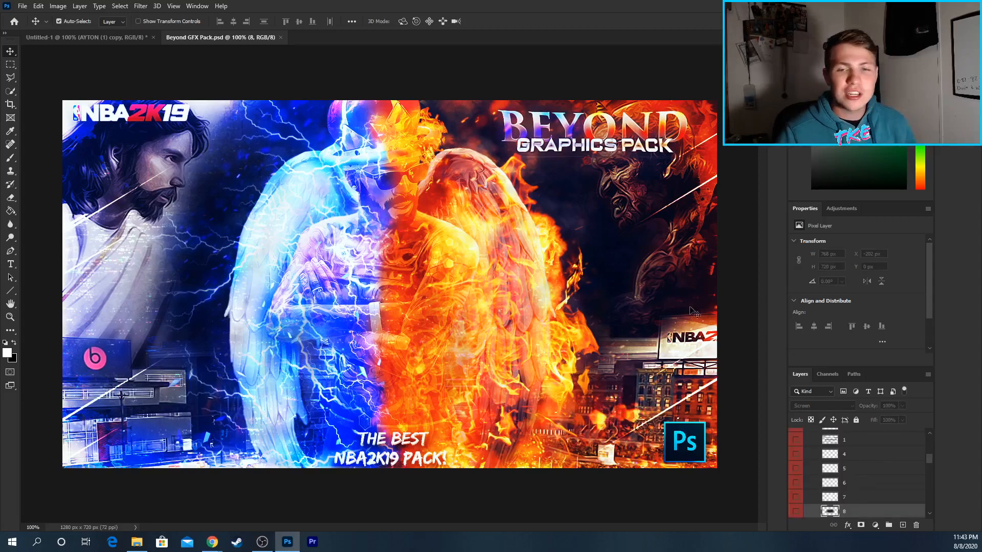
click(125, 37)
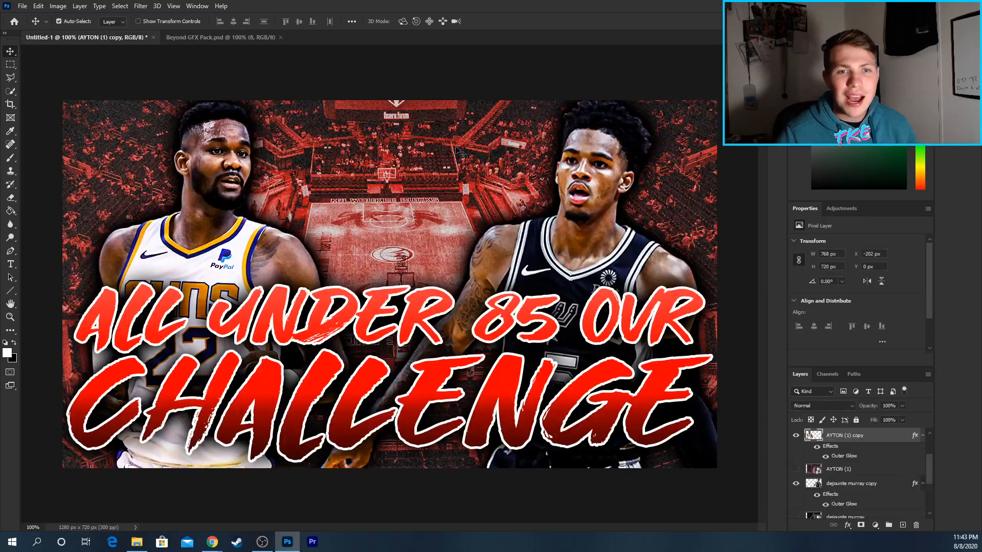
click(202, 38)
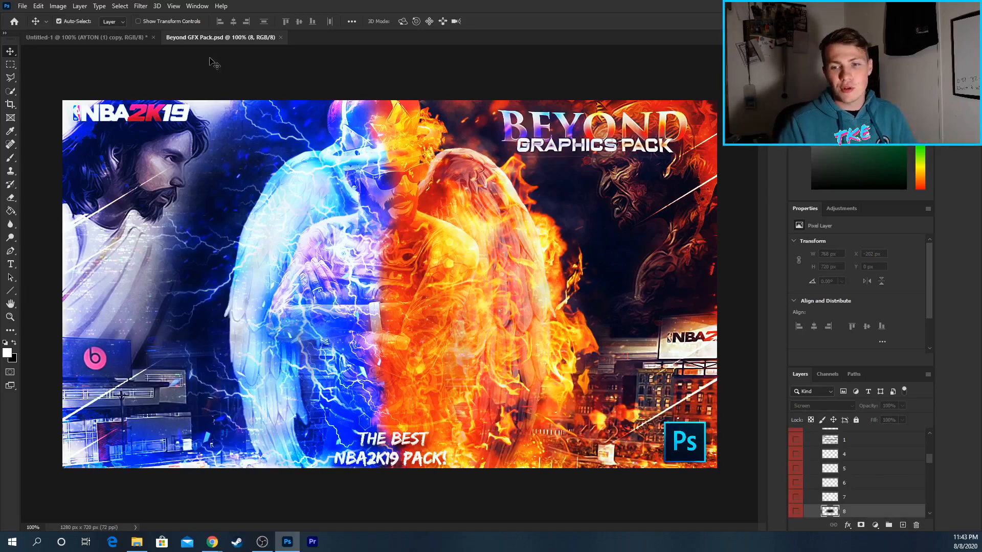
Collapse the OVERLAYS group of the Beyond GFX Pack, look through LAYERSTYLES, and expand the SPLATTERS group
scroll(827, 491, up, 3)
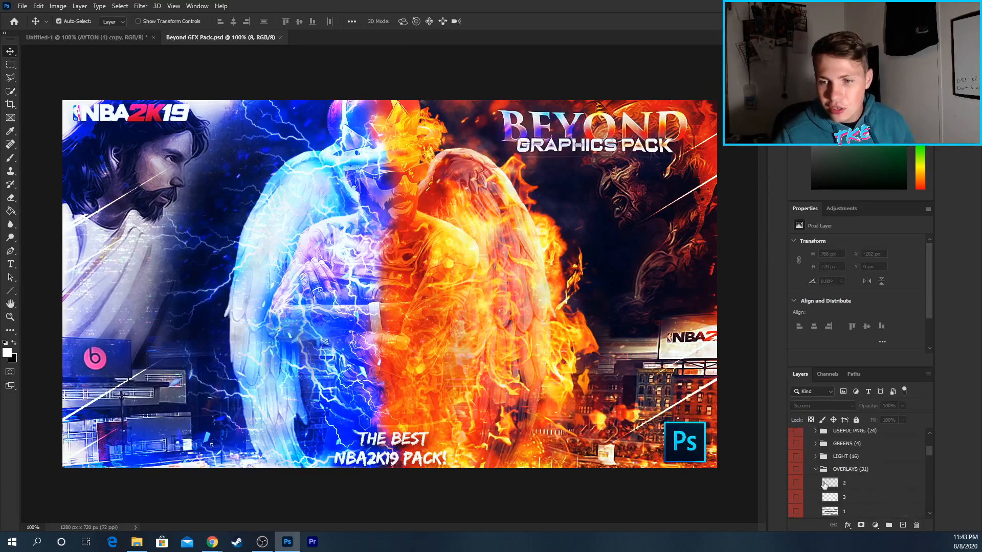
click(814, 469)
scroll(819, 473, up, 3)
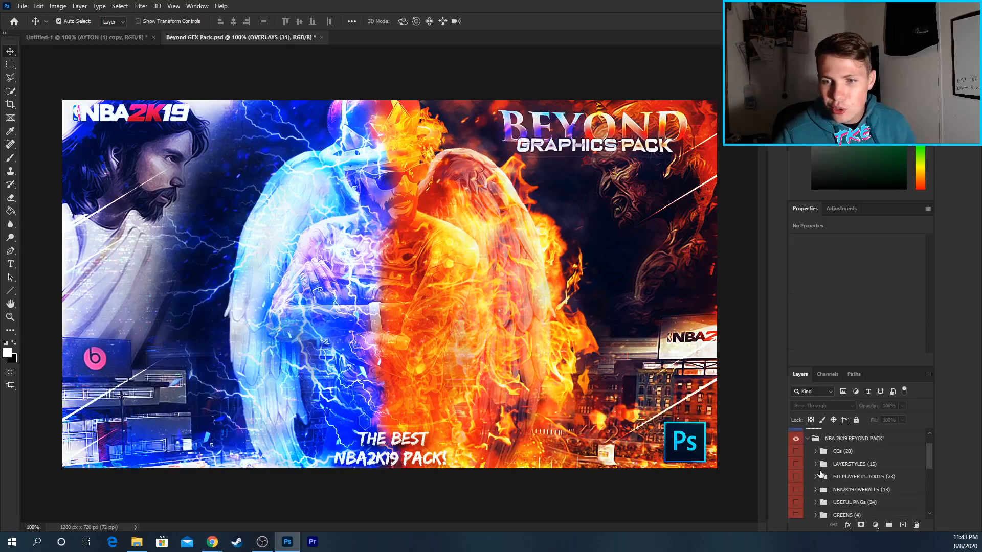
click(815, 464)
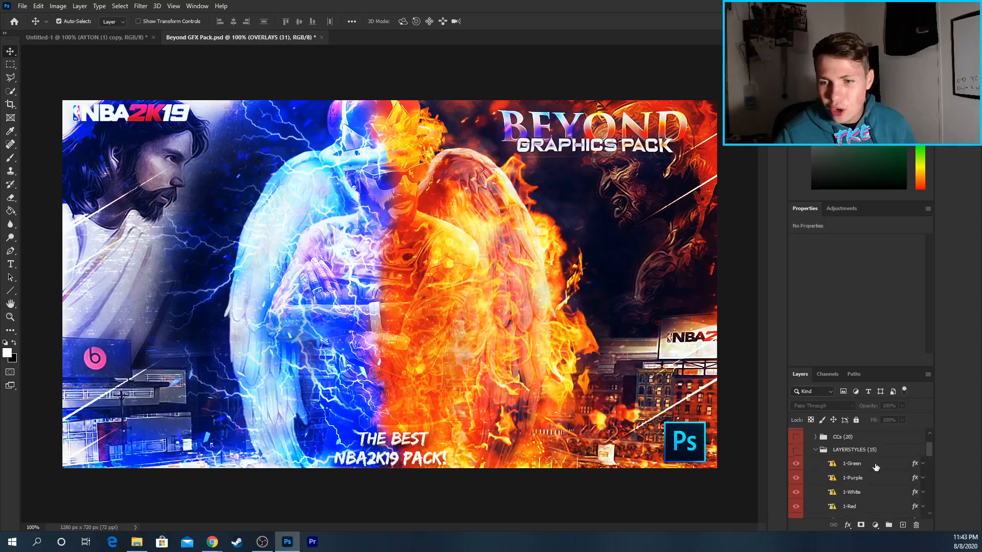
click(822, 464)
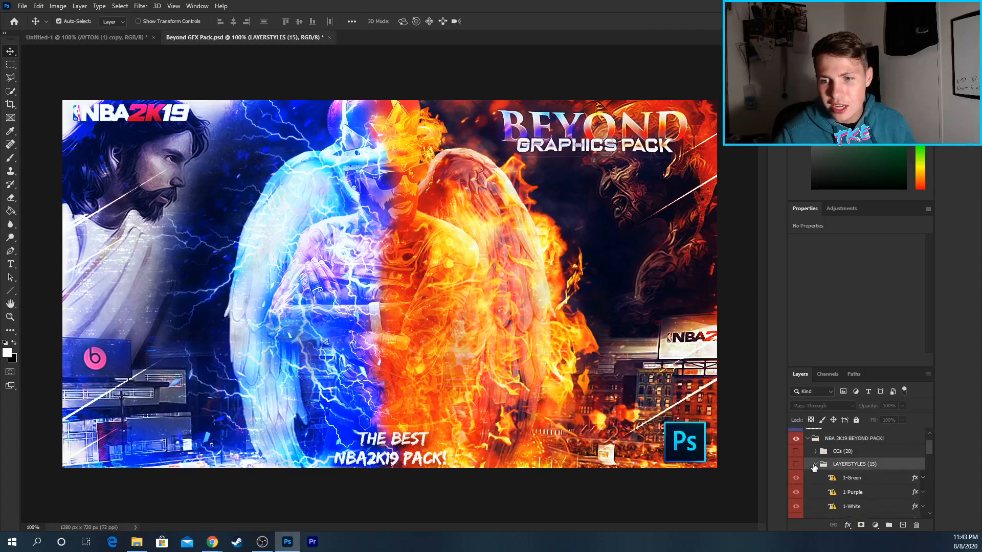
scroll(831, 460, down, 1)
click(817, 451)
scroll(848, 457, down, 3)
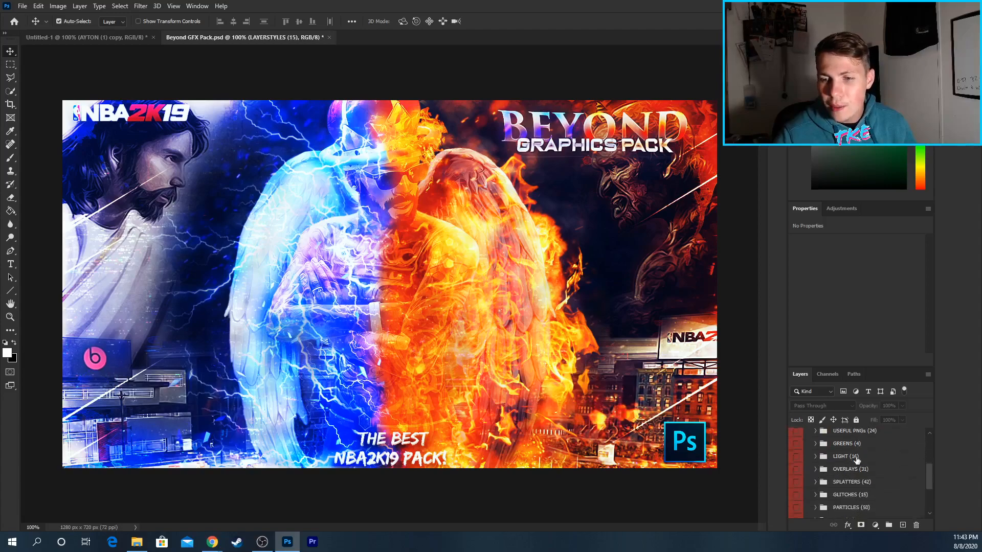
click(815, 482)
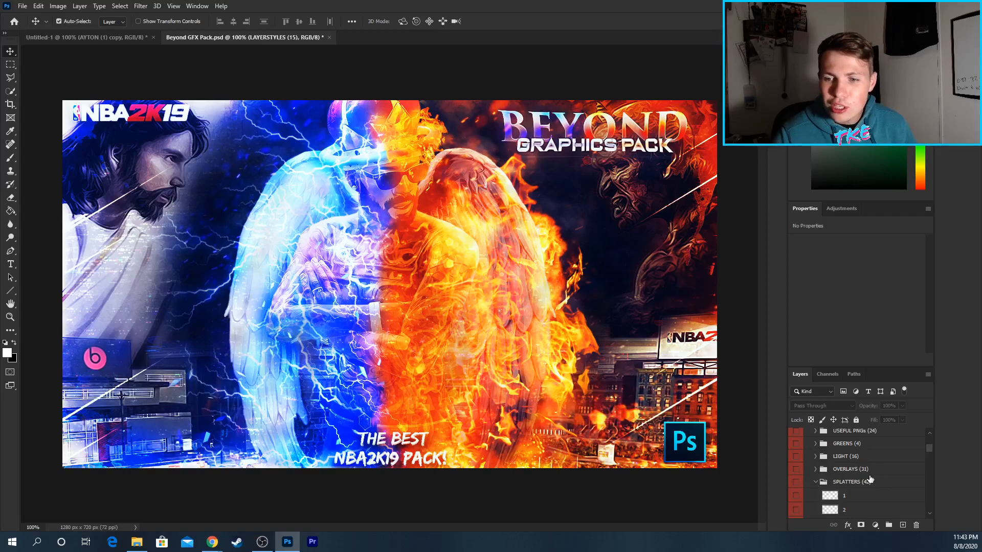
Try splatter 2 from the pack over the arena between the two players, and undo its placement
scroll(843, 482, down, 2)
drag(863, 487, 406, 243)
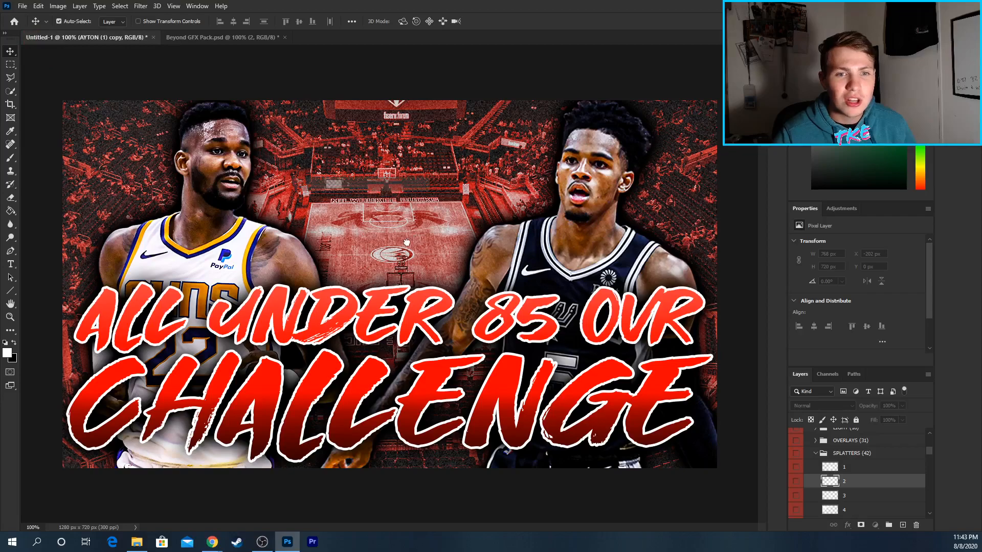
drag(415, 313, 418, 318)
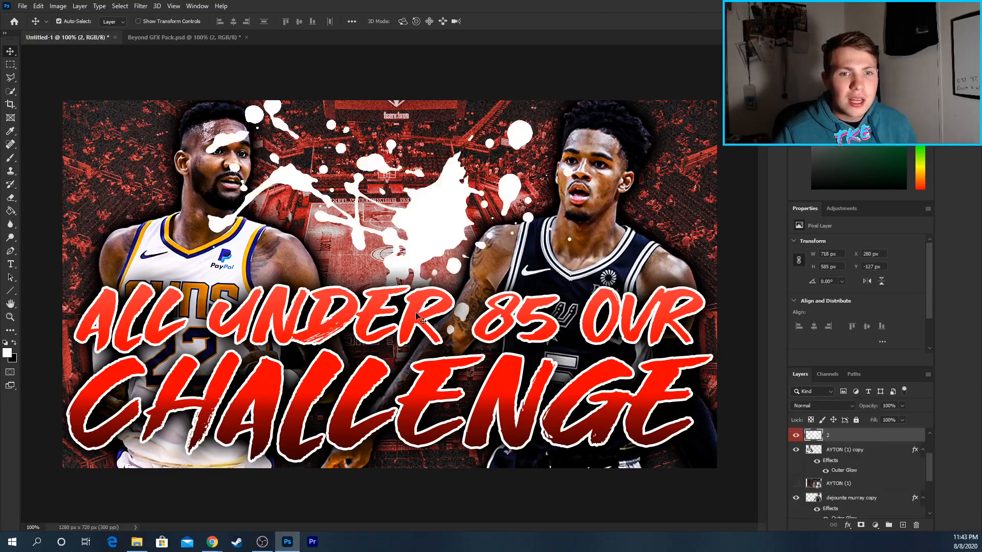
drag(432, 224, 483, 217)
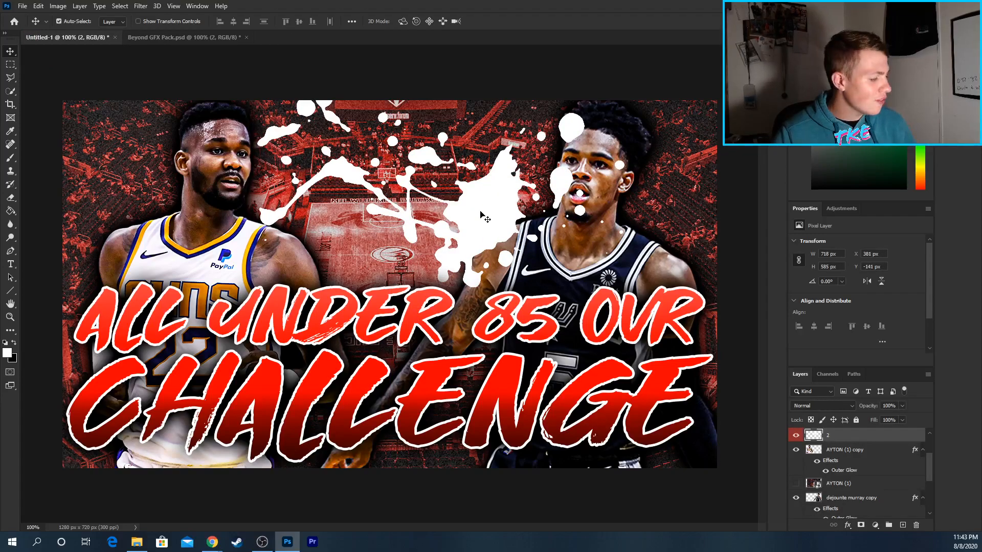
key(ctrl+z)
key(ctrl+z)
Copy splatter 19 from the pack's SPLATTERS group into the thumbnail, over the arena between the players
click(203, 37)
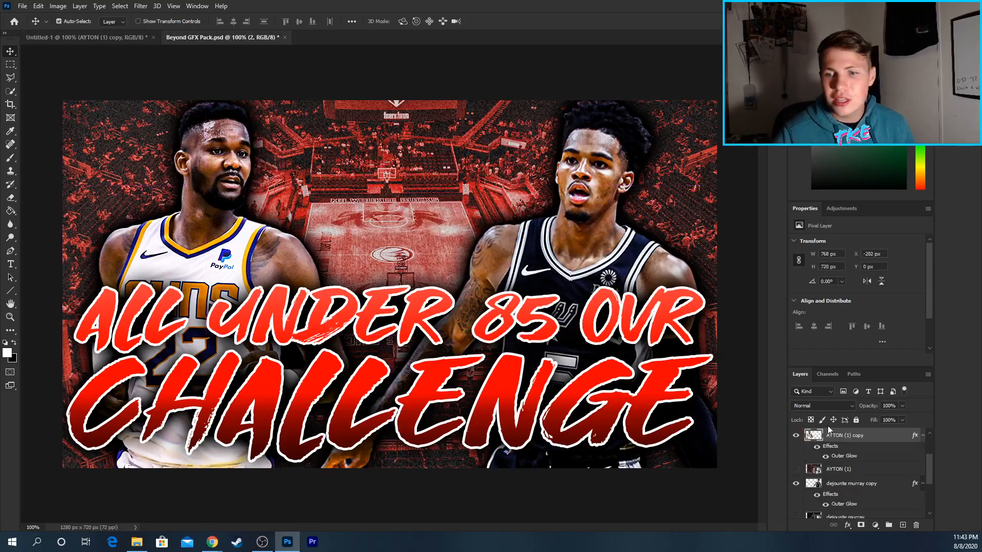
scroll(839, 458, down, 4)
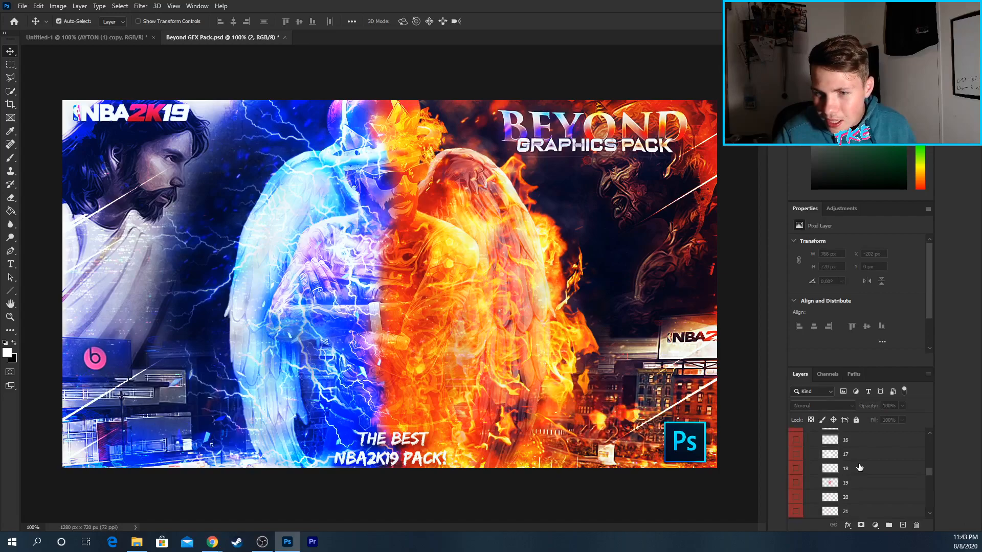
drag(861, 442, 370, 189)
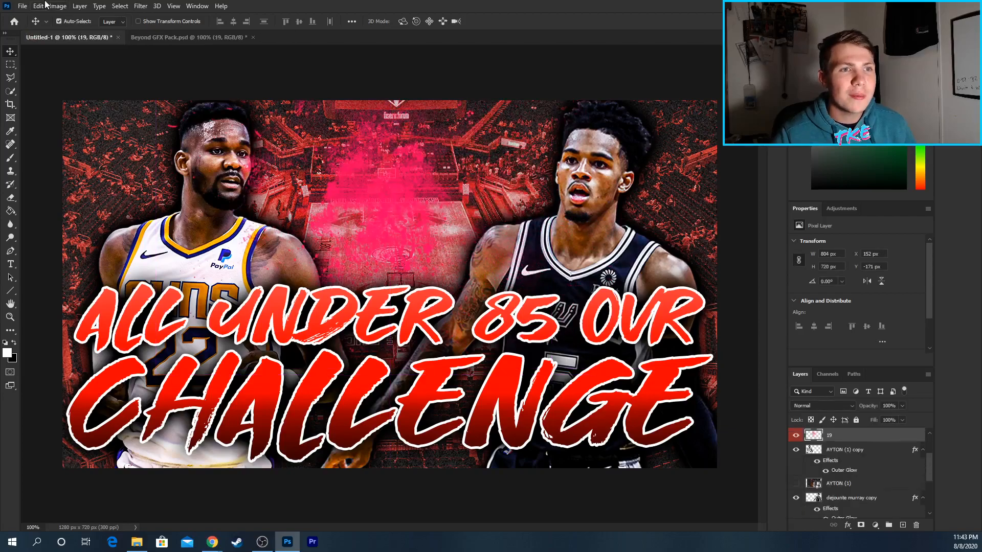
Scale splatter 19 to about 255% centred over the court, and move its layer directly above the grain texture layer
click(38, 6)
click(77, 234)
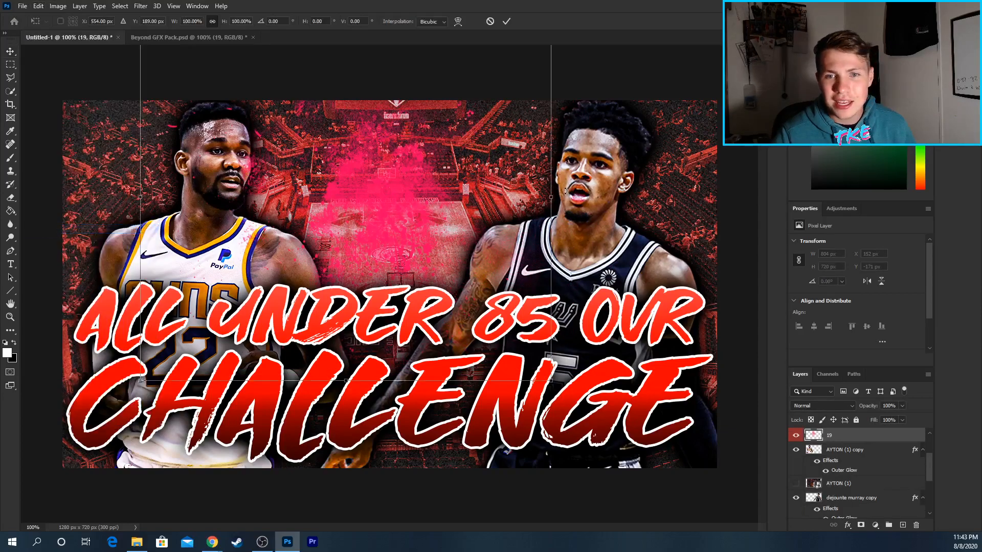
drag(551, 200, 907, 199)
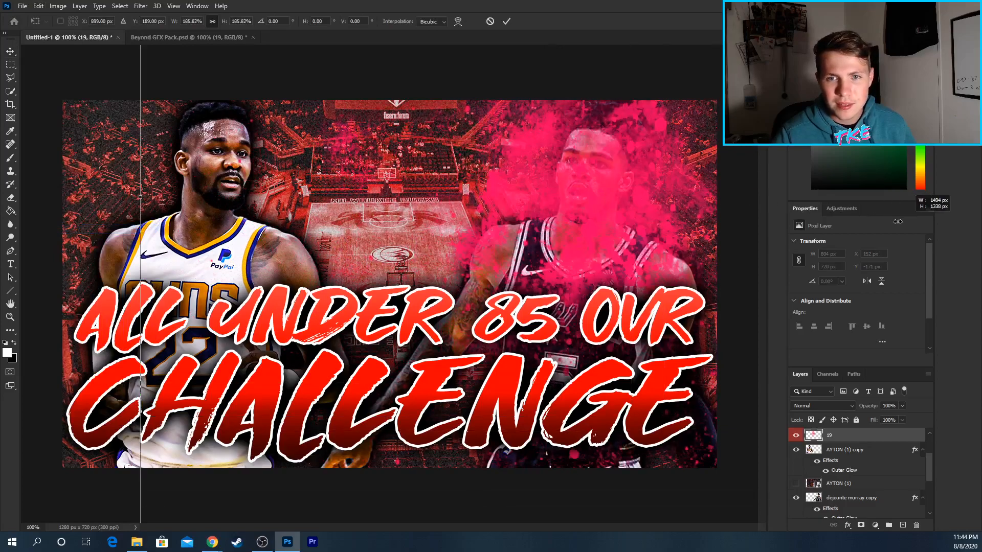
drag(659, 196, 453, 193)
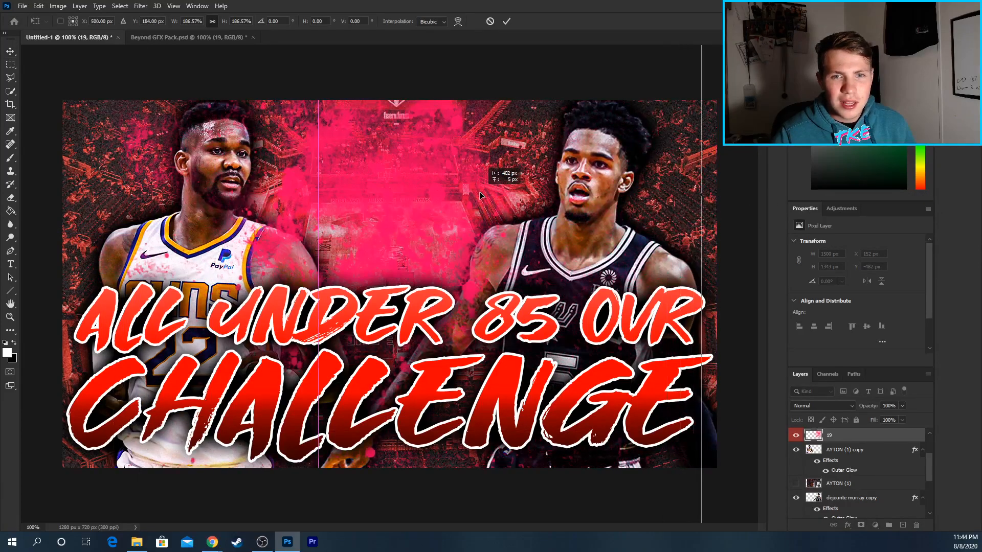
drag(702, 204, 925, 229)
drag(639, 196, 486, 223)
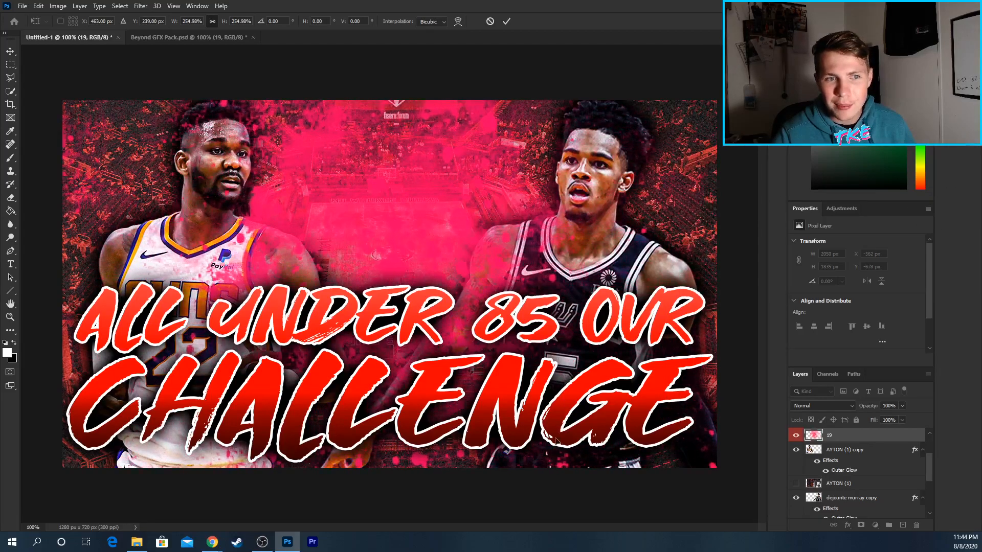
key(Return)
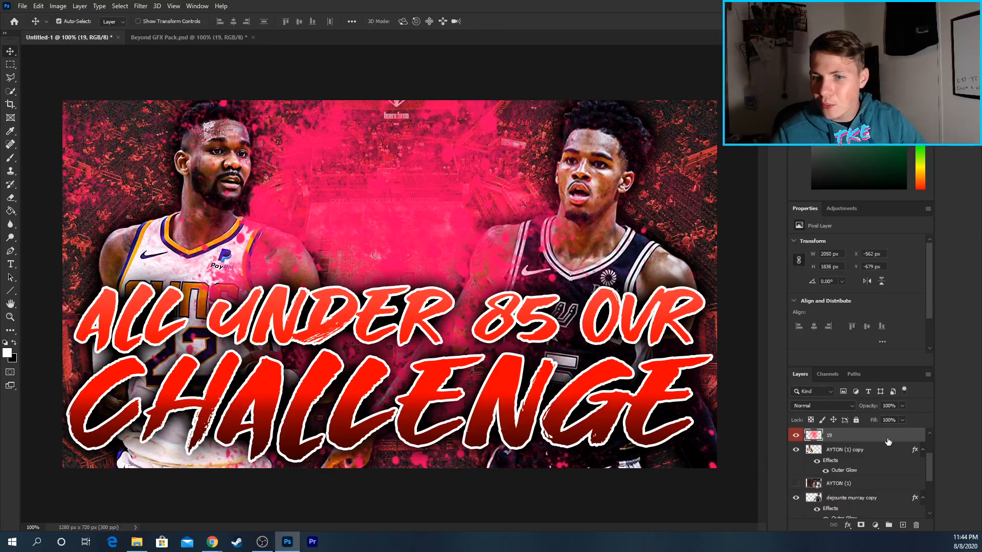
mouse_move(864, 440)
mouse_down()
mouse_move(867, 507)
mouse_move(867, 459)
mouse_up()
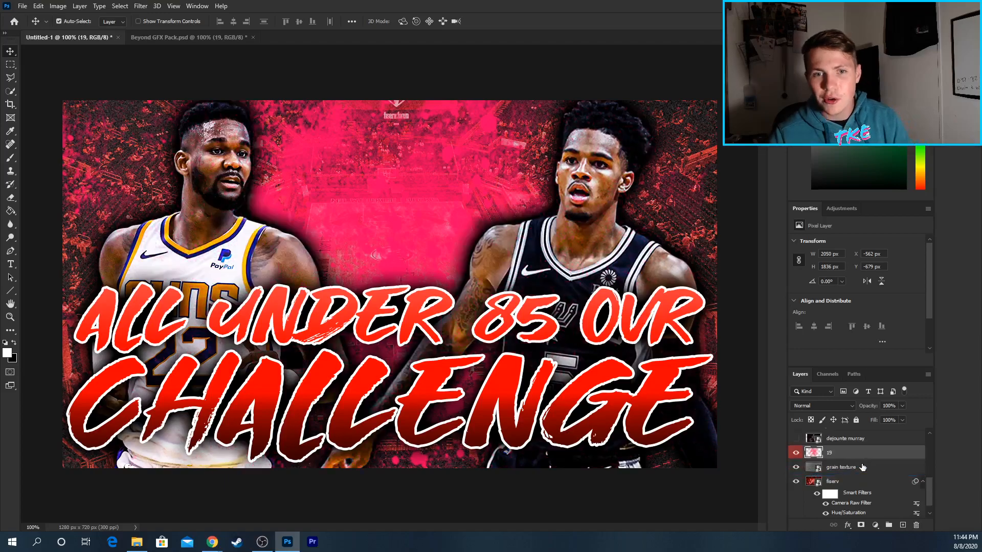
Turn splatter 19 pure white with a Hue/Saturation adjustment by raising its lightness to the maximum
click(58, 6)
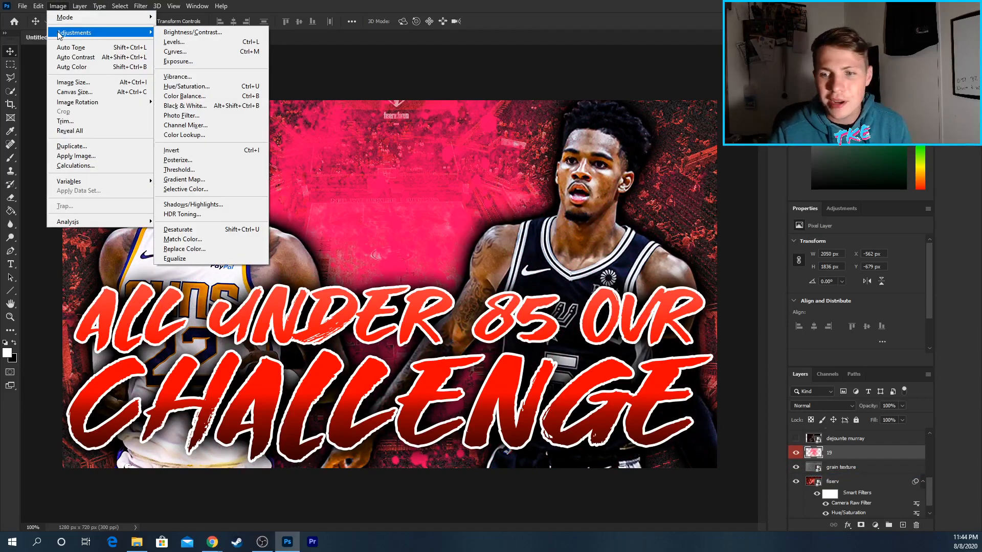
click(186, 86)
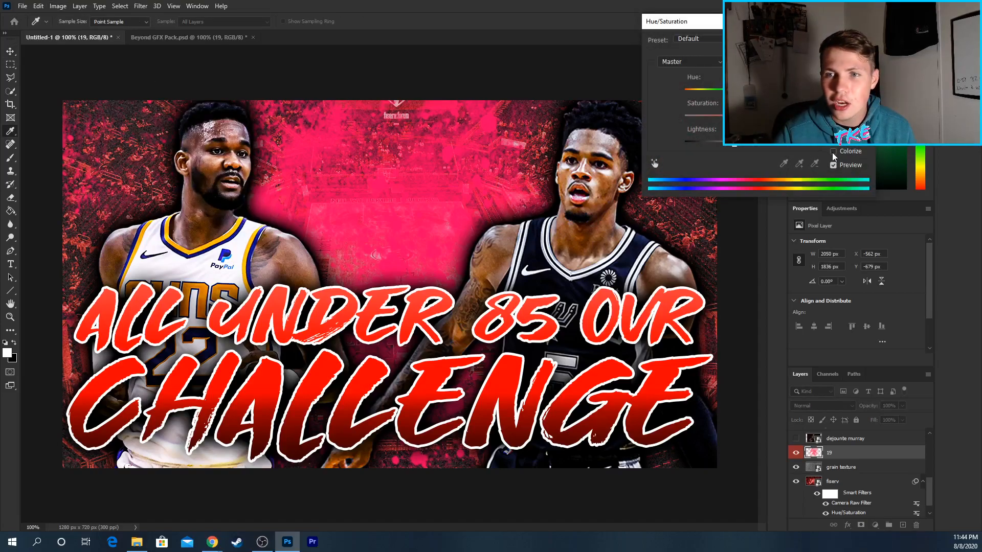
click(832, 151)
click(832, 152)
drag(715, 95, 790, 92)
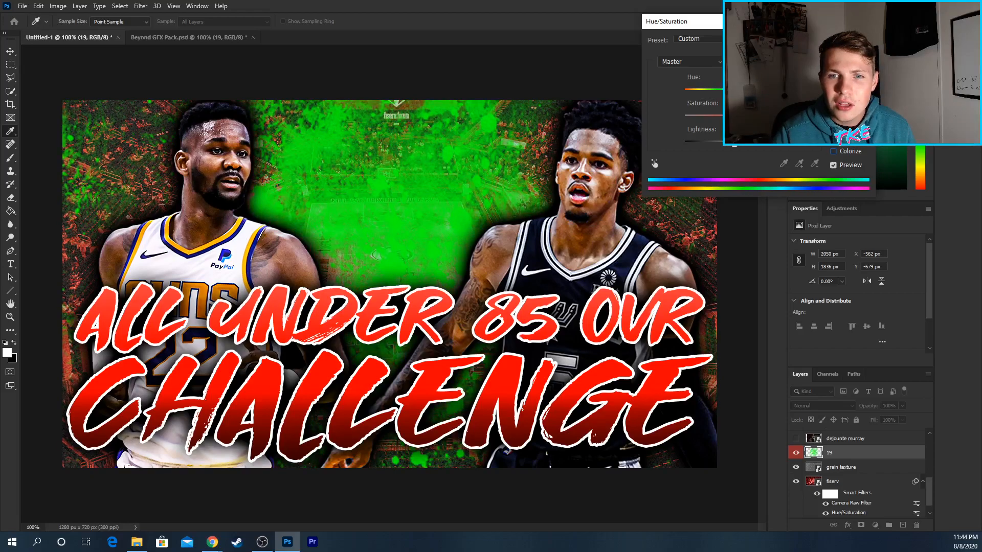
drag(753, 148, 784, 146)
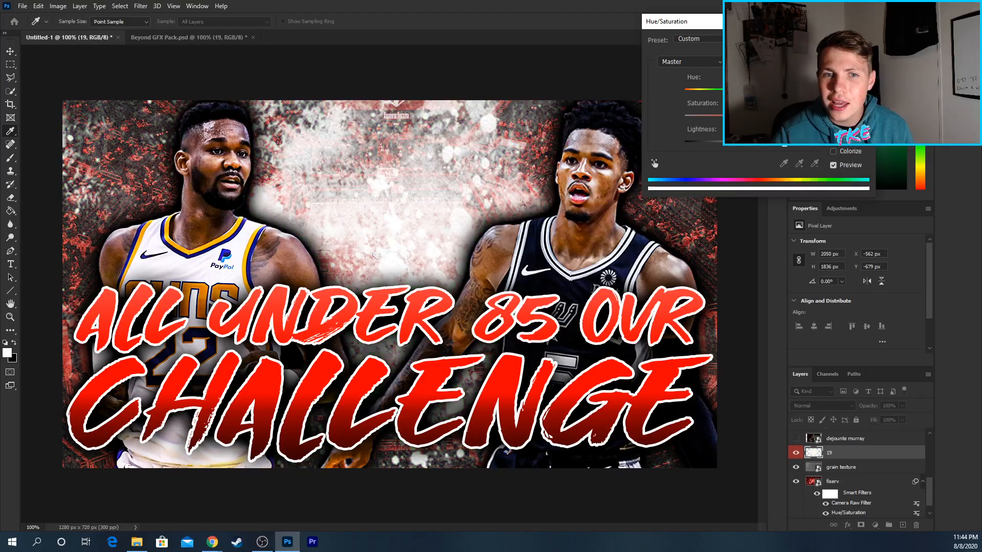
key(Return)
Set the opacity of the splatter 19 layer to 50% and deselect it
click(868, 408)
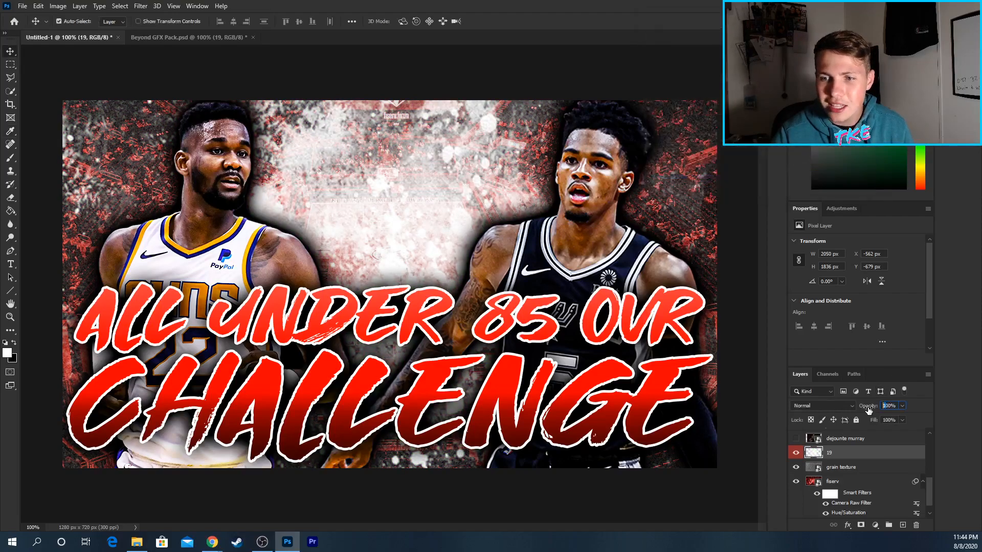
text(0)
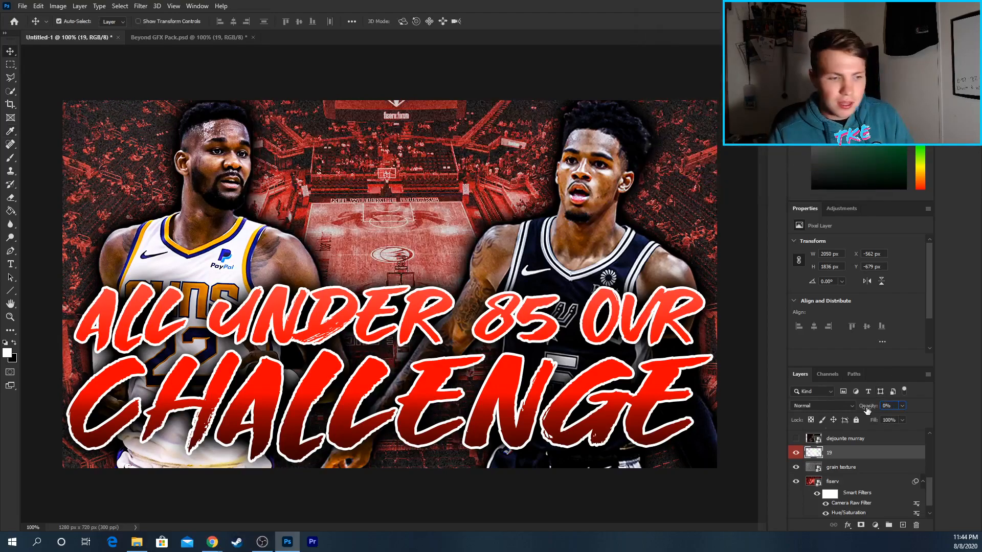
text(5)
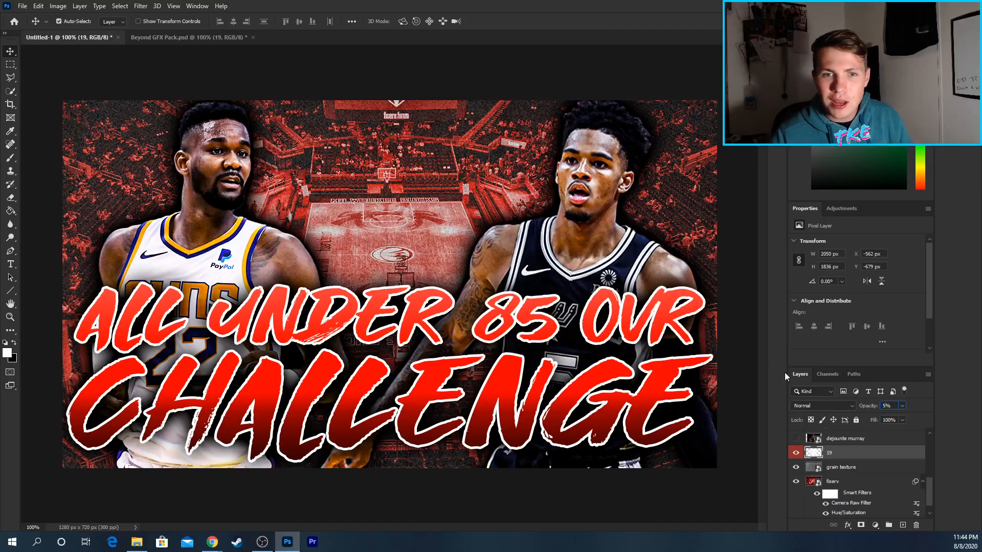
text(0)
key(Return)
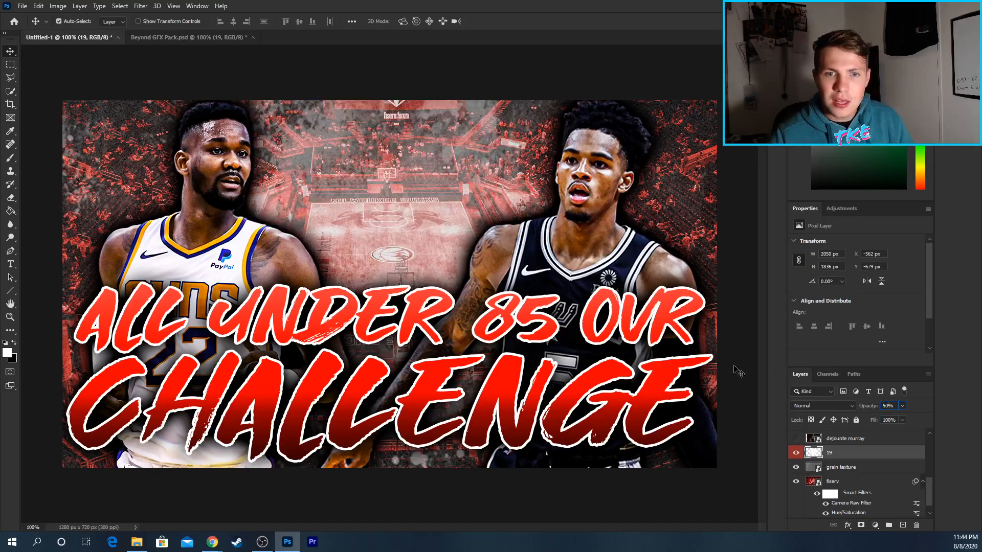
click(119, 74)
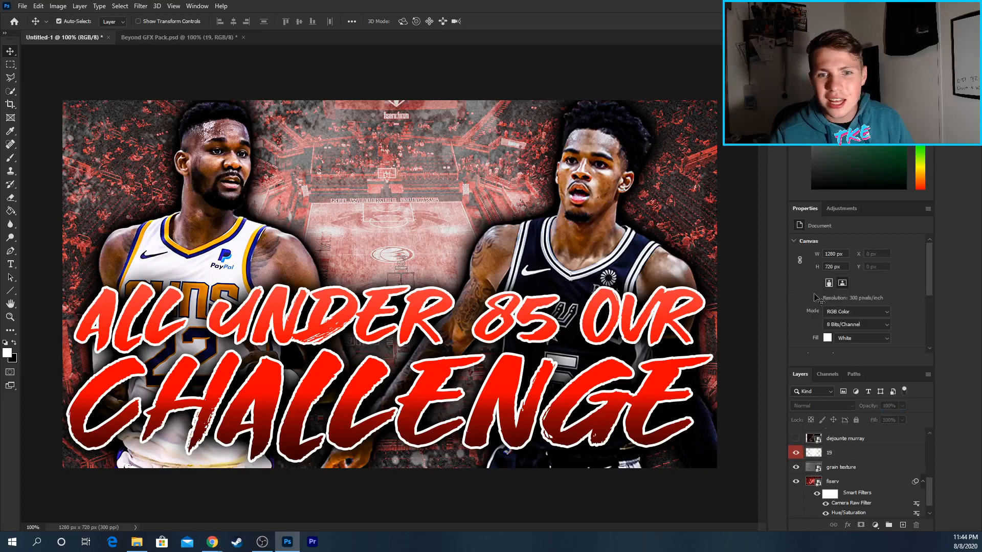
Rotate the CHALLENGE title layer slightly counter-clockwise so the lettering slopes up to the right
click(411, 316)
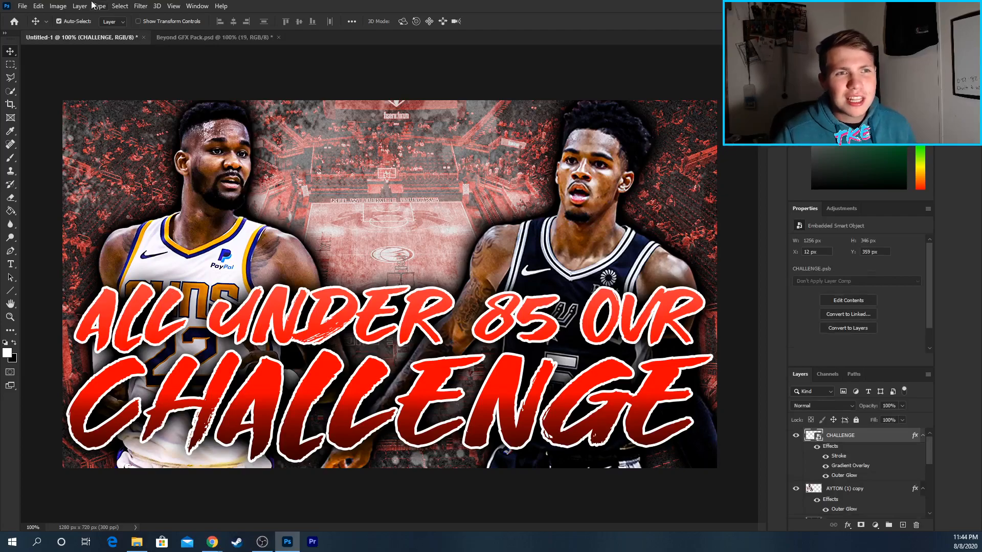
click(40, 6)
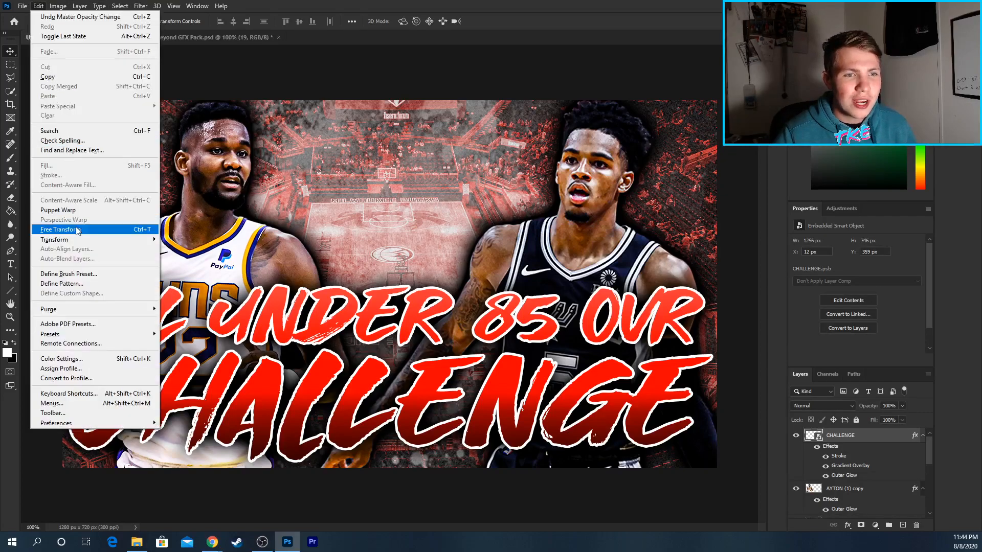
click(102, 230)
mouse_move(702, 272)
mouse_down()
mouse_move(699, 253)
mouse_move(700, 268)
mouse_up()
key(Return)
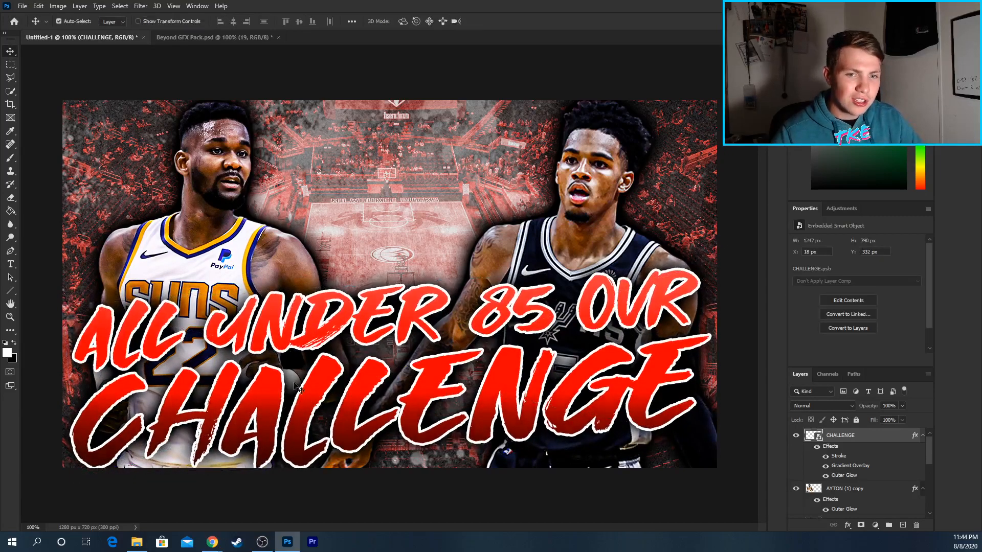
Nudge the tilted title up 14 px to a Y position of 318 px
key(Up)
key(Up)
key(Up)
key(Up)
key(Up)
key(Up)
key(Up)
key(Up)
key(Up)
key(Up)
key(Up)
key(Up)
key(Up)
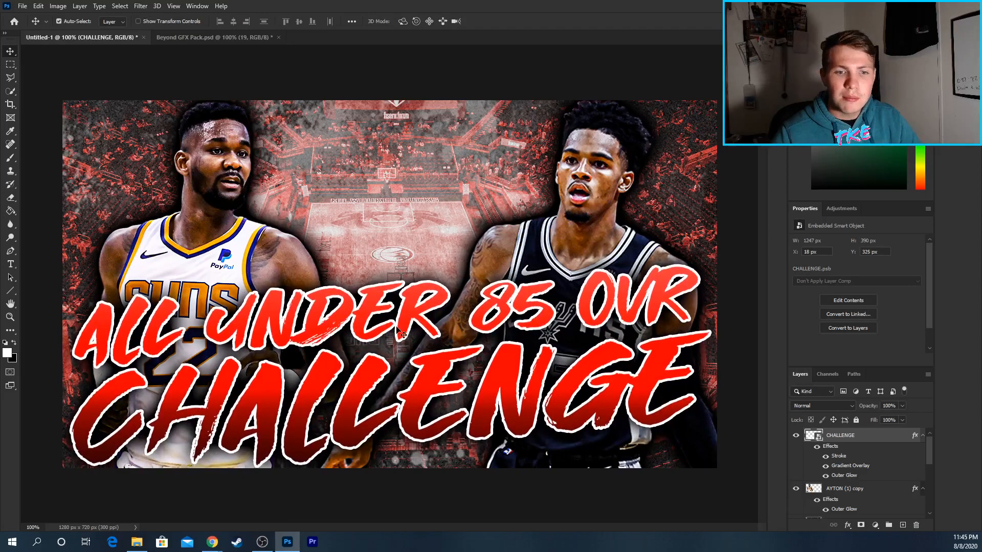
key(Up)
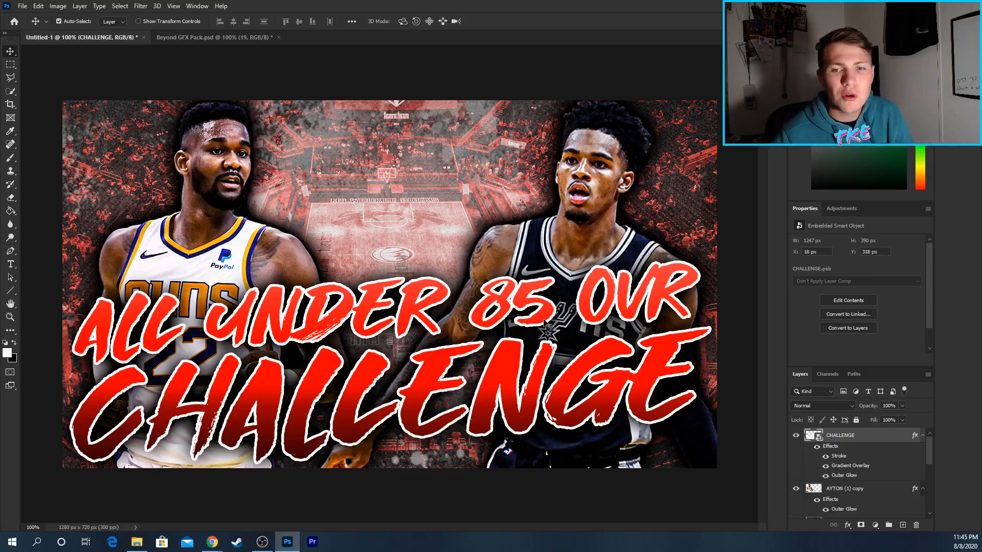
Export the thumbnail as a 1280 x 720 px PNG named "uNDER 85 tn" in the Thumbnails folder
click(21, 5)
mouse_move(102, 155)
click(209, 165)
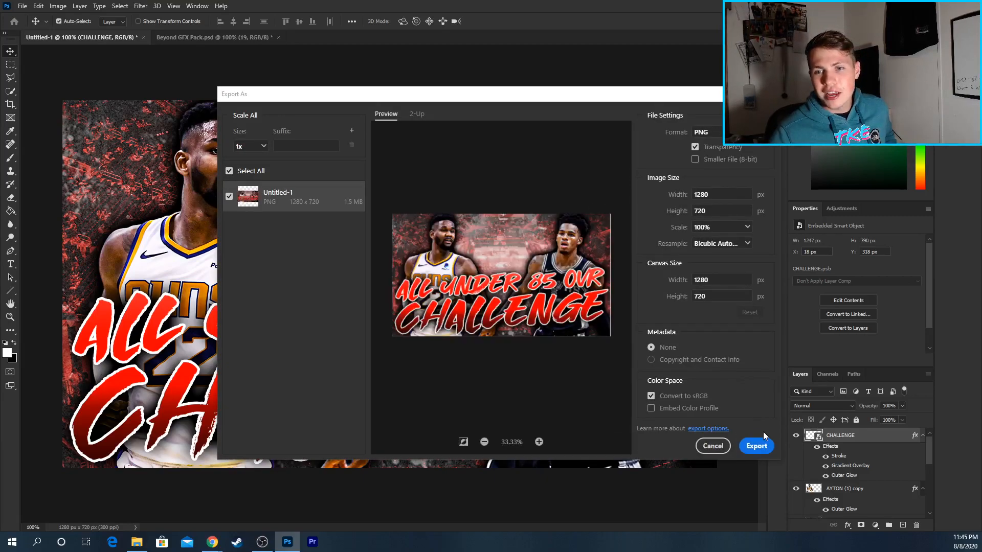
click(756, 446)
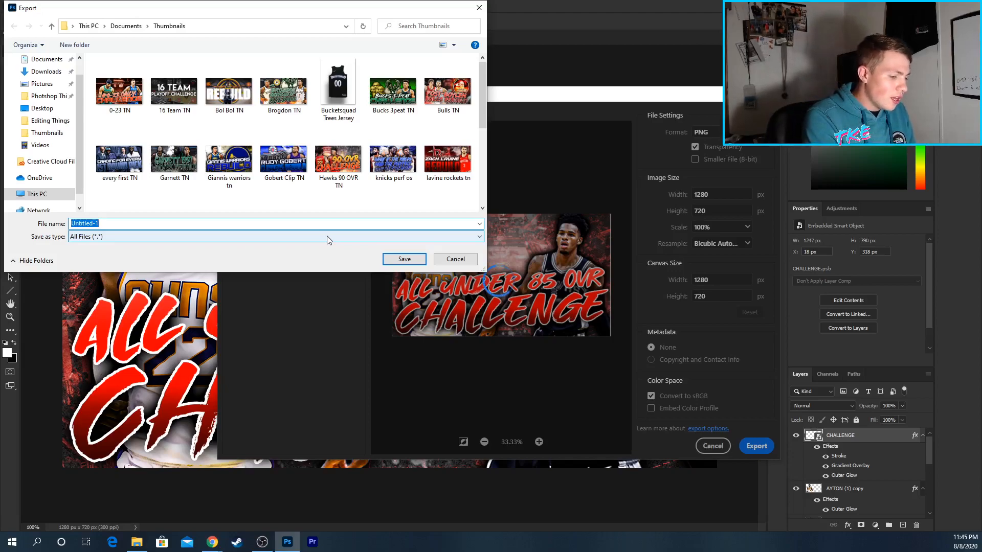
text(uNDER )
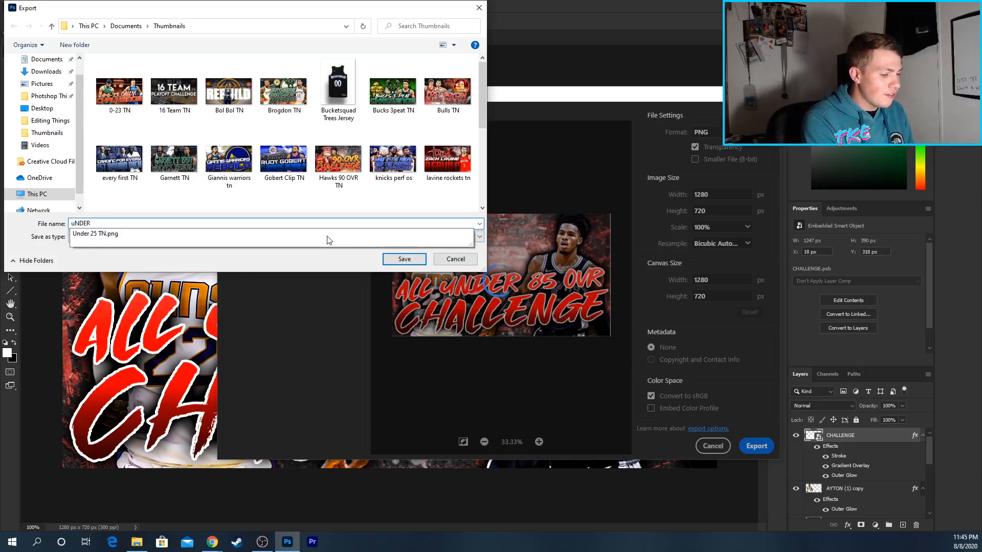
text(85 tn)
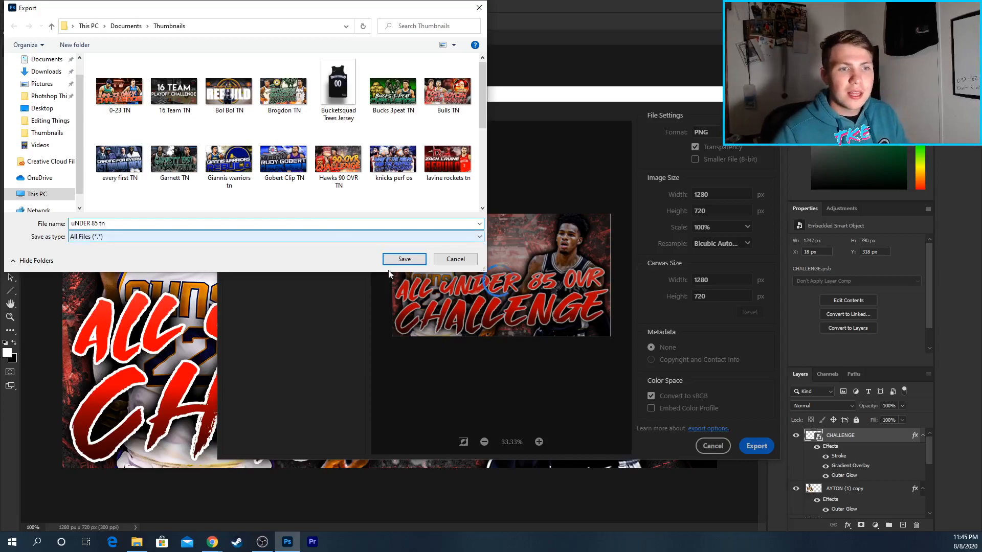
key(Return)
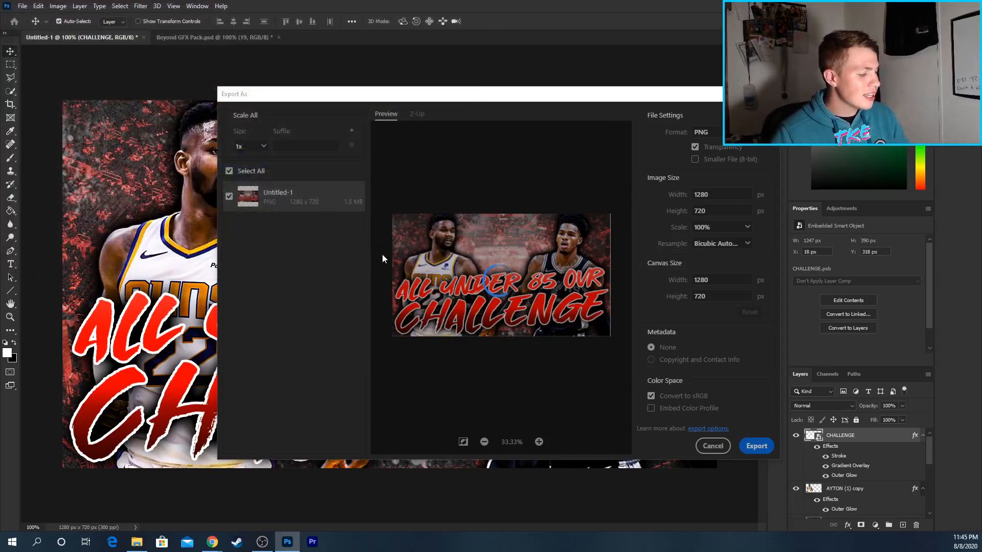